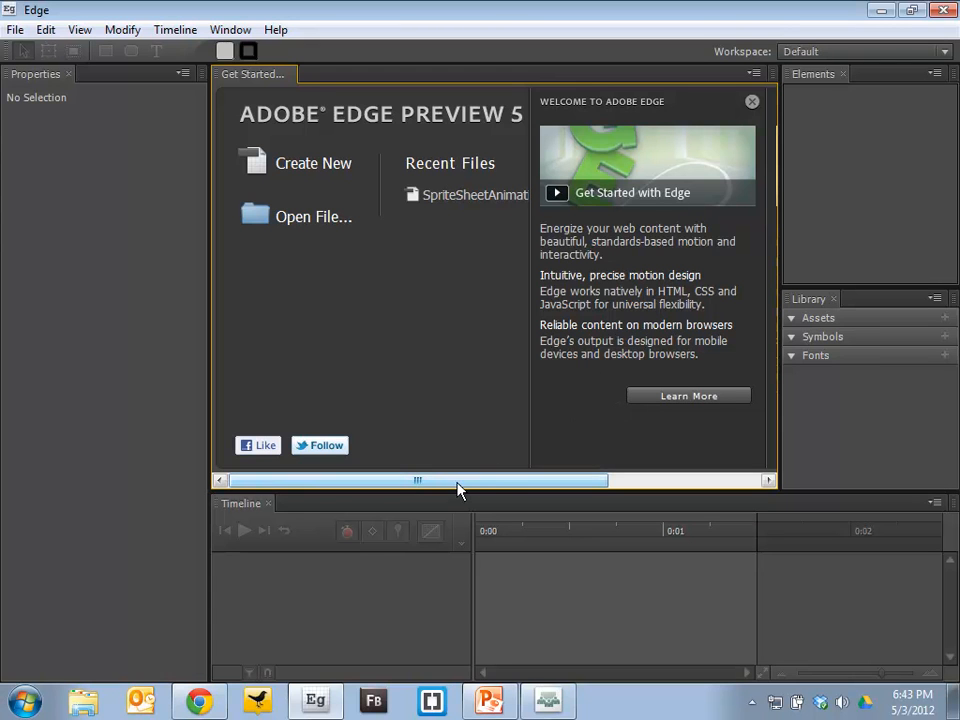
Step: Create a new composition and set its stage background colour to black
{"action": "left_click_drag", "start_coordinate": [458, 488], "coordinate": [679, 448]}
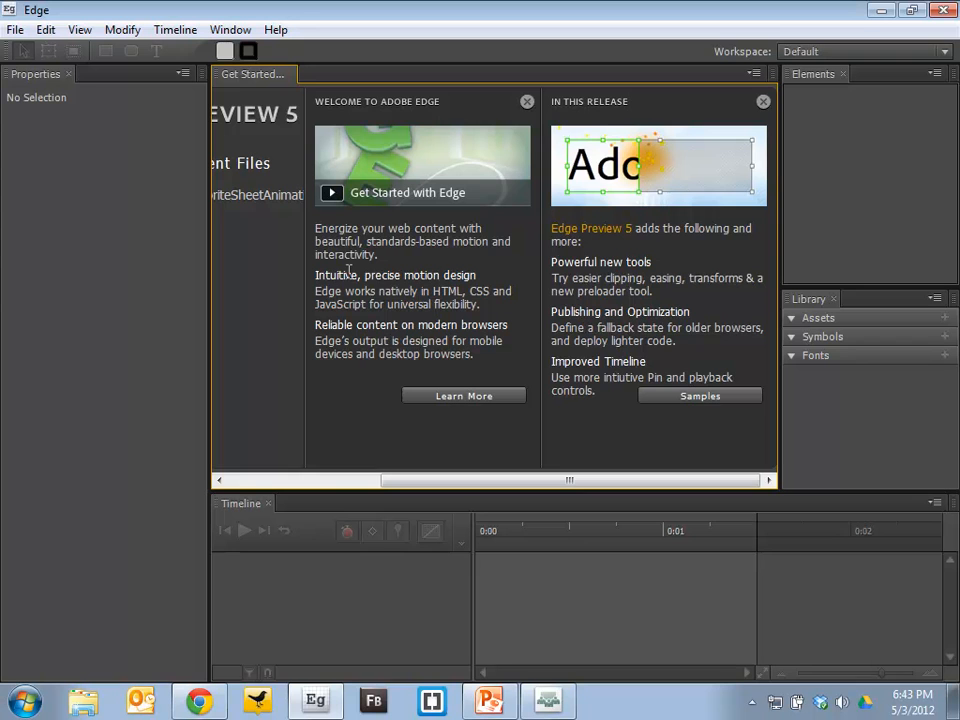
{"action": "left_click_drag", "start_coordinate": [414, 484], "coordinate": [249, 482]}
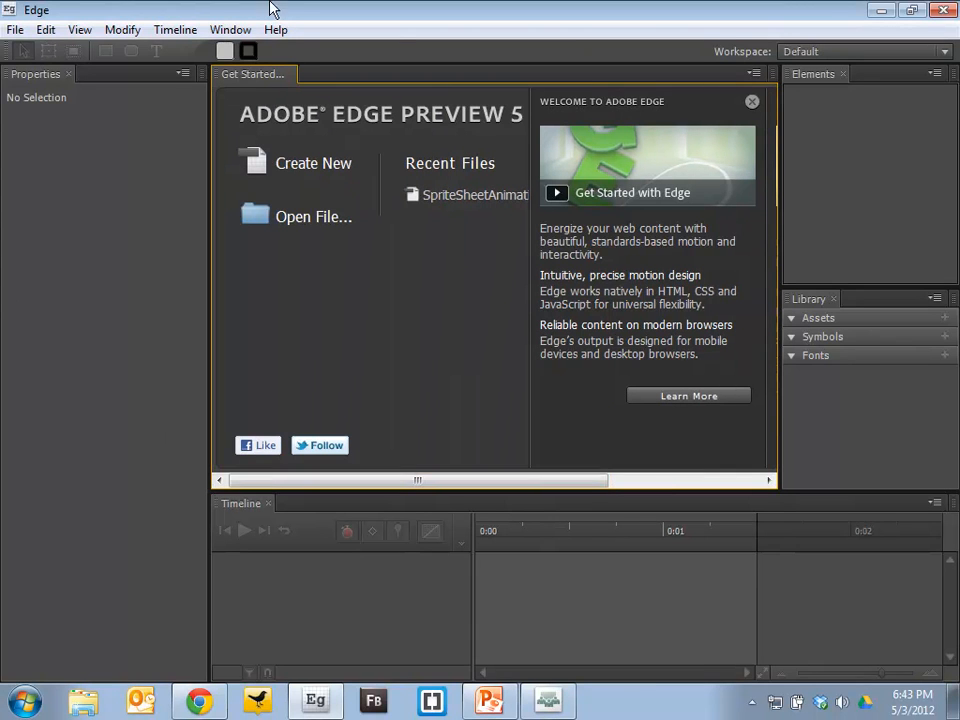
{"action": "left_click", "coordinate": [301, 167]}
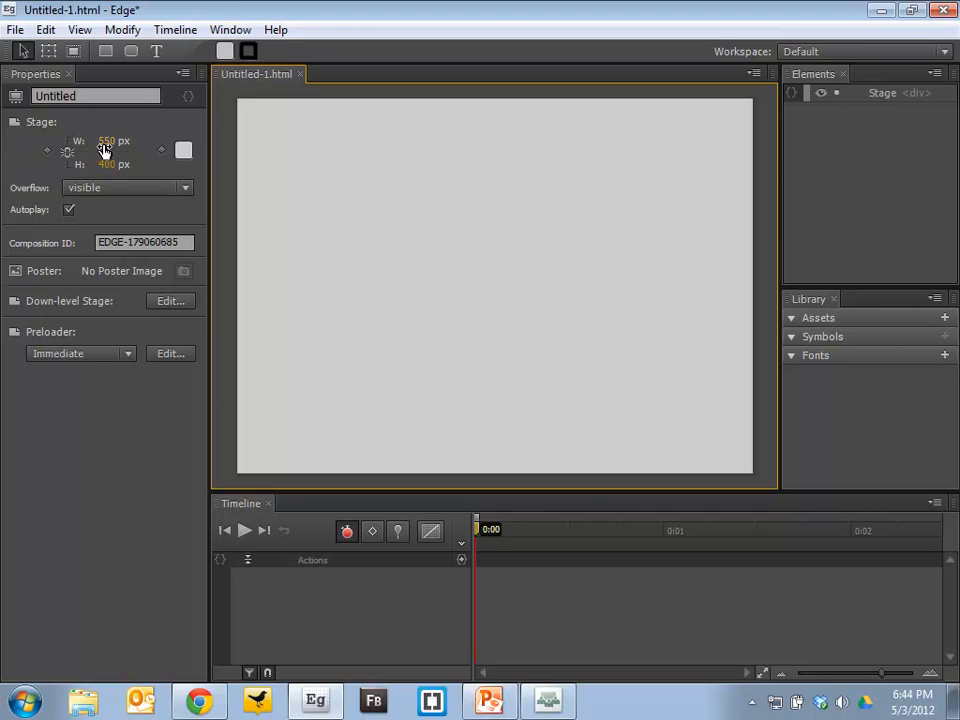
{"action": "left_click", "coordinate": [185, 153]}
{"action": "mouse_move", "coordinate": [303, 243]}
{"action": "left_mouse_down"}
{"action": "mouse_move", "coordinate": [349, 253]}
{"action": "mouse_move", "coordinate": [360, 270]}
{"action": "mouse_move", "coordinate": [341, 272]}
{"action": "mouse_move", "coordinate": [378, 387]}
{"action": "left_mouse_up"}
{"action": "left_click", "coordinate": [127, 490]}
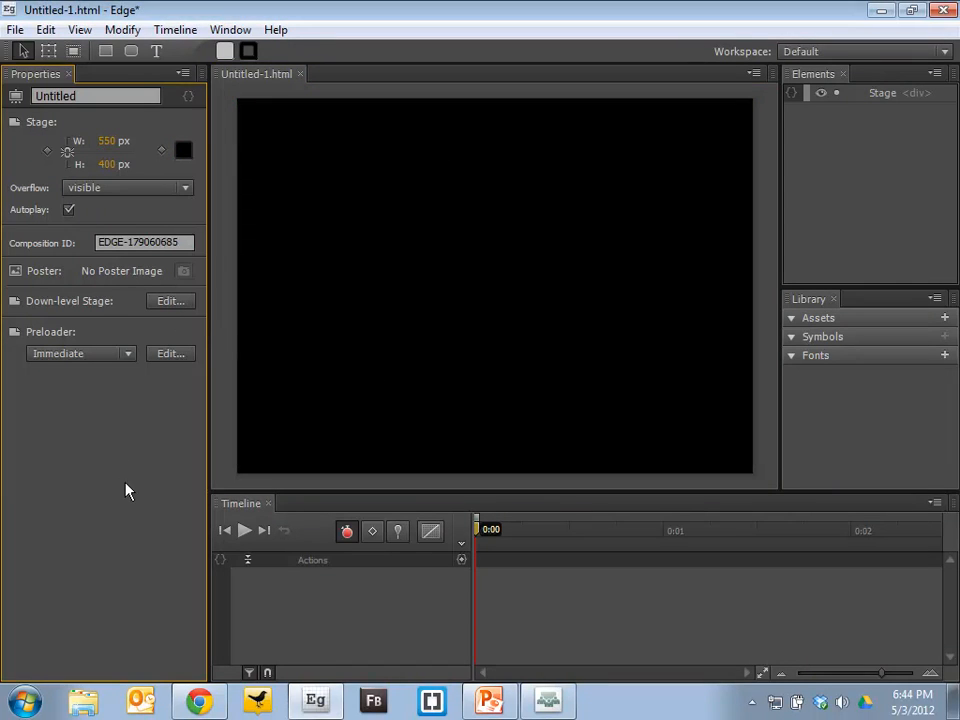
Step: Replace the composition ID with an attendee's first name
{"action": "left_click", "coordinate": [183, 241]}
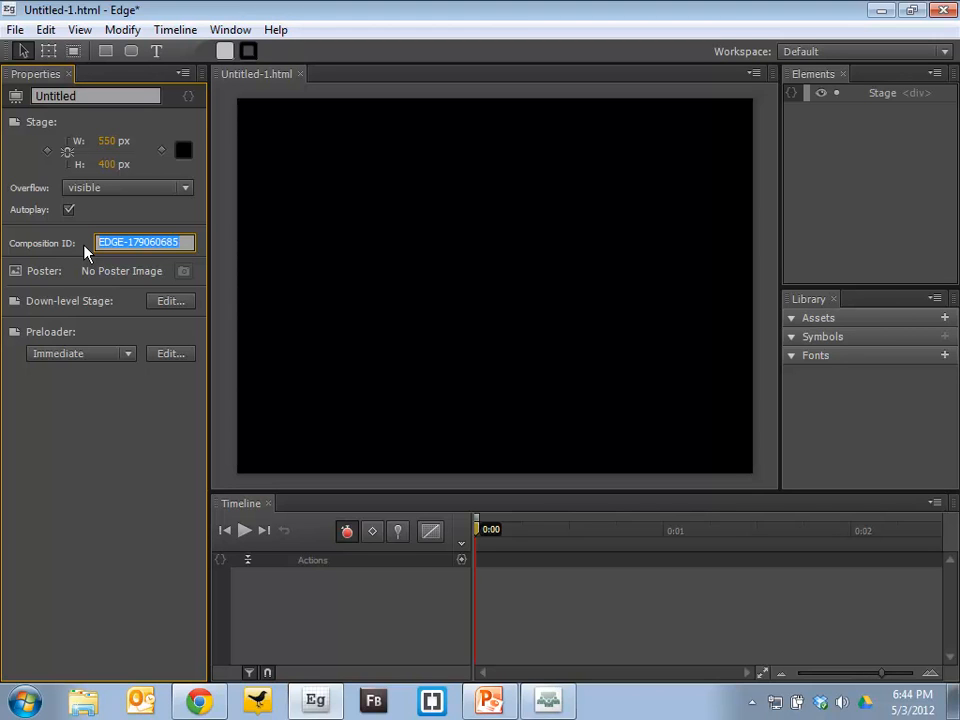
{"action": "type", "text": "Terry"}
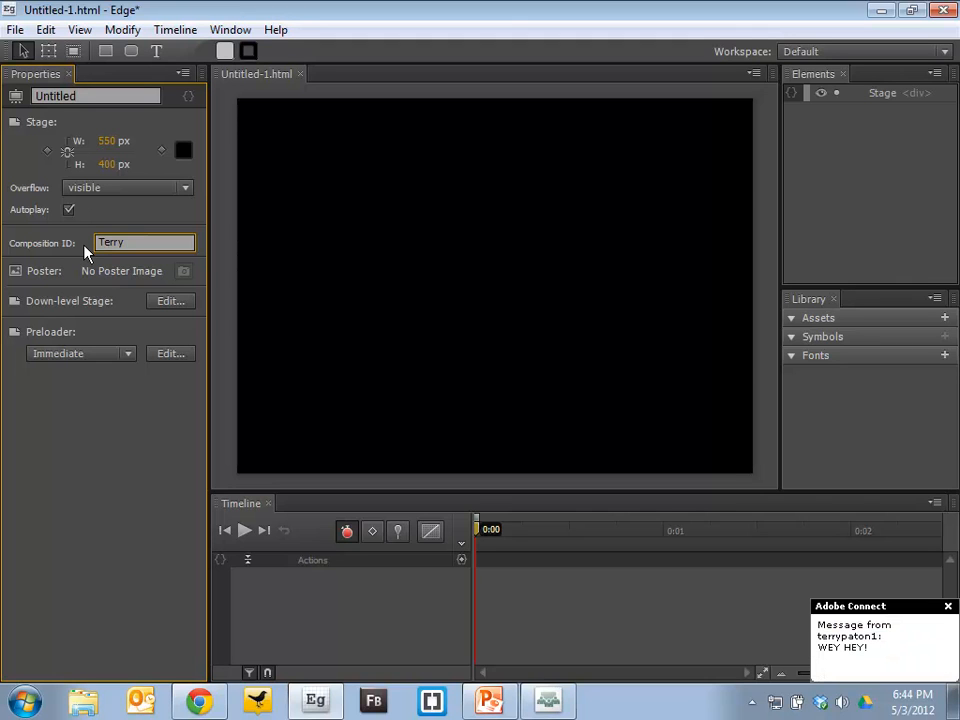
{"action": "left_click", "coordinate": [122, 484]}
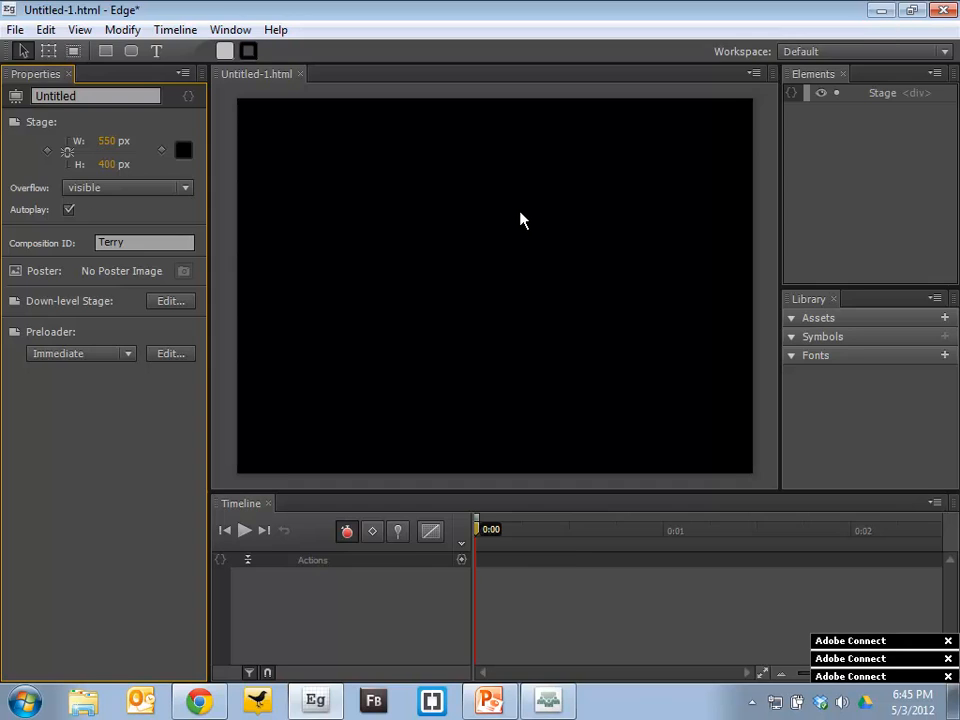
Step: Open the CustomDLS.edge project from the CustomDLS folder on the desktop
{"action": "key", "text": "super+d"}
{"action": "double_click", "coordinate": [108, 325]}
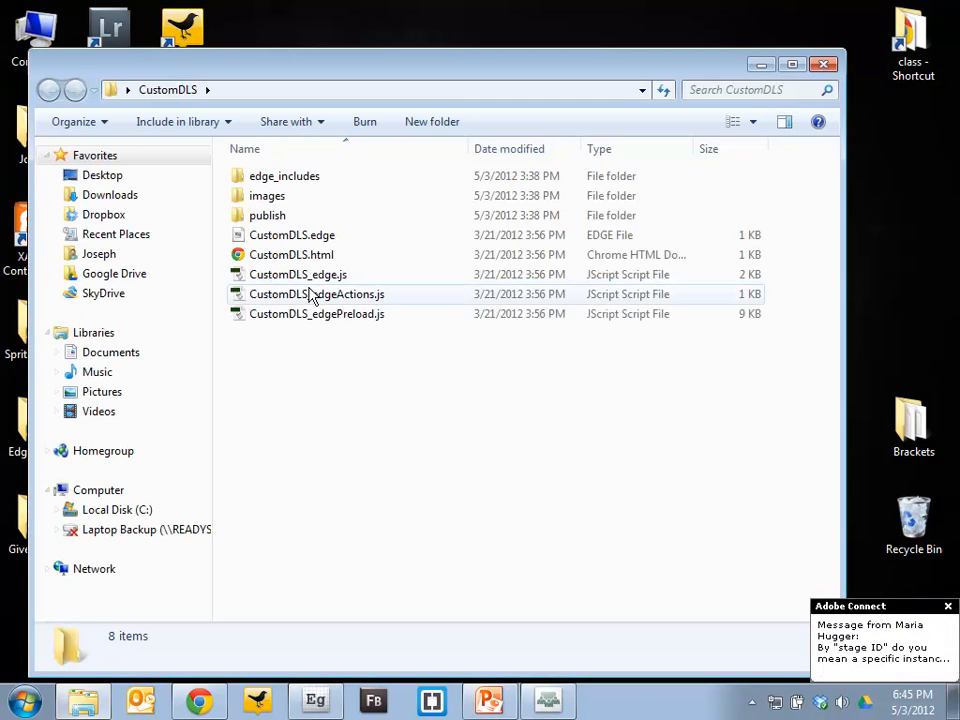
{"action": "double_click", "coordinate": [300, 237]}
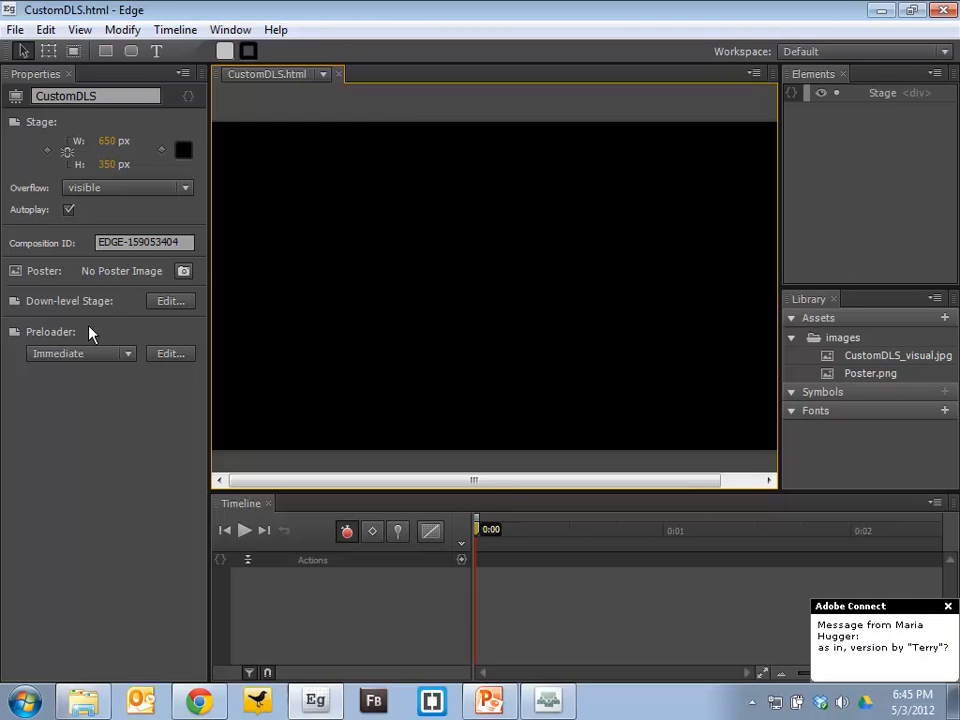
Step: Open the CustomDLS down-level stage for editing and inspect the poster image's link URL
{"action": "left_click", "coordinate": [168, 301]}
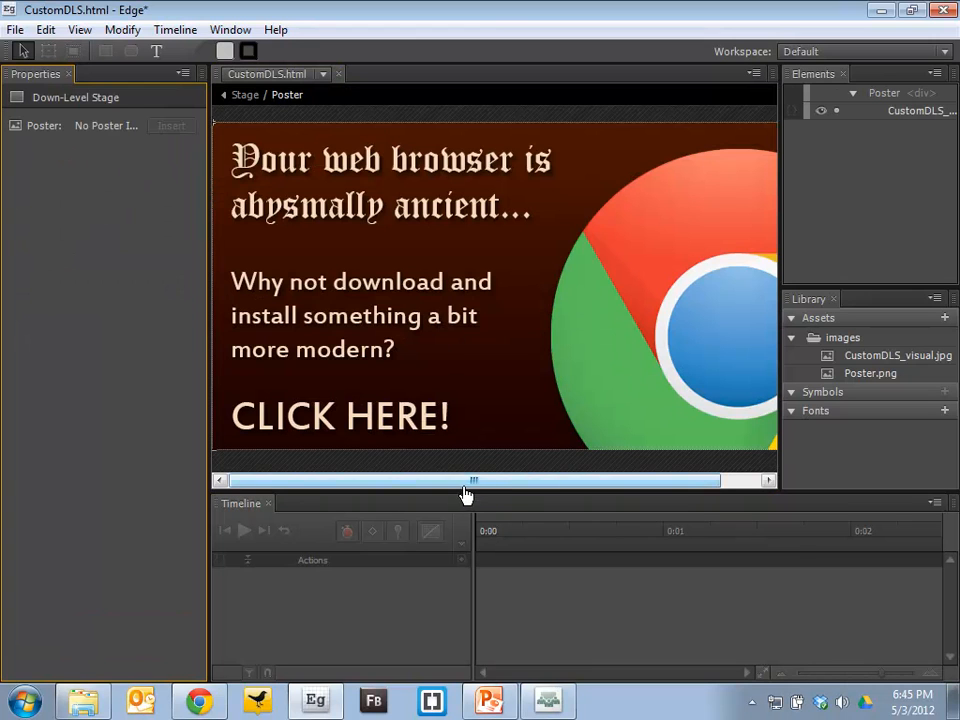
{"action": "left_click", "coordinate": [482, 322]}
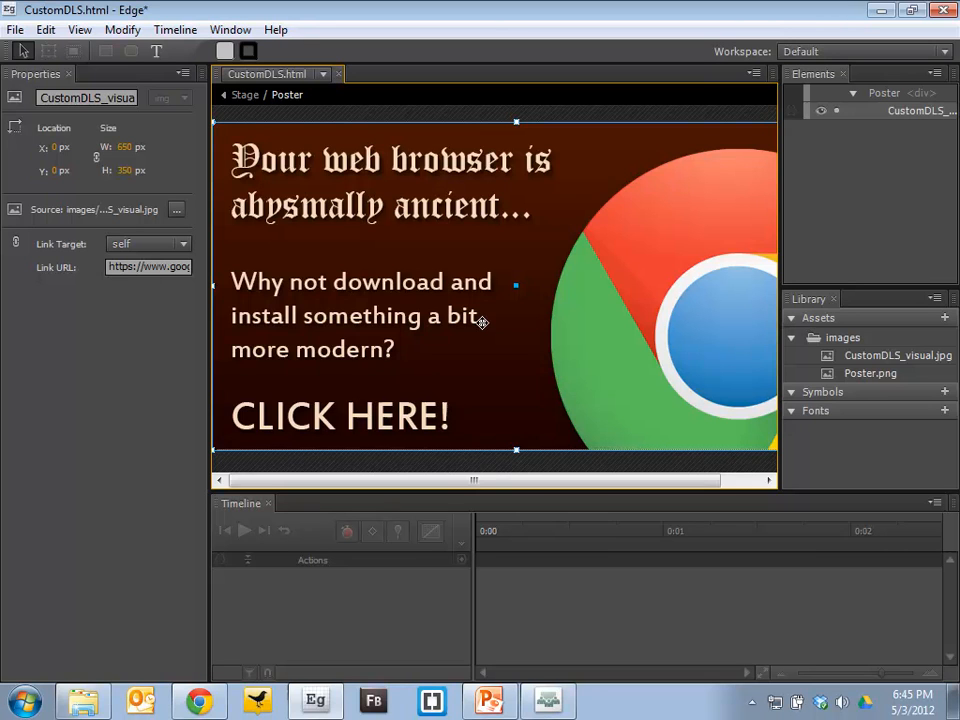
{"action": "left_click", "coordinate": [117, 270]}
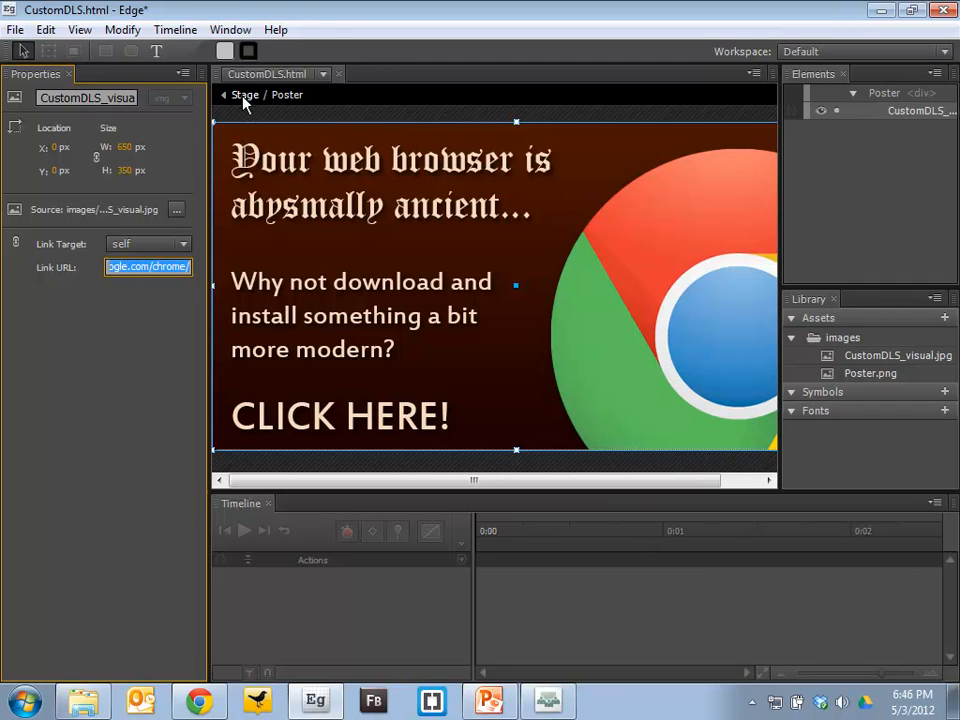
Step: In Untitled-1.html, draw a rectangle, resize it to about 261 by 208 px, and set its corner radius to 42
{"action": "left_click", "coordinate": [324, 74]}
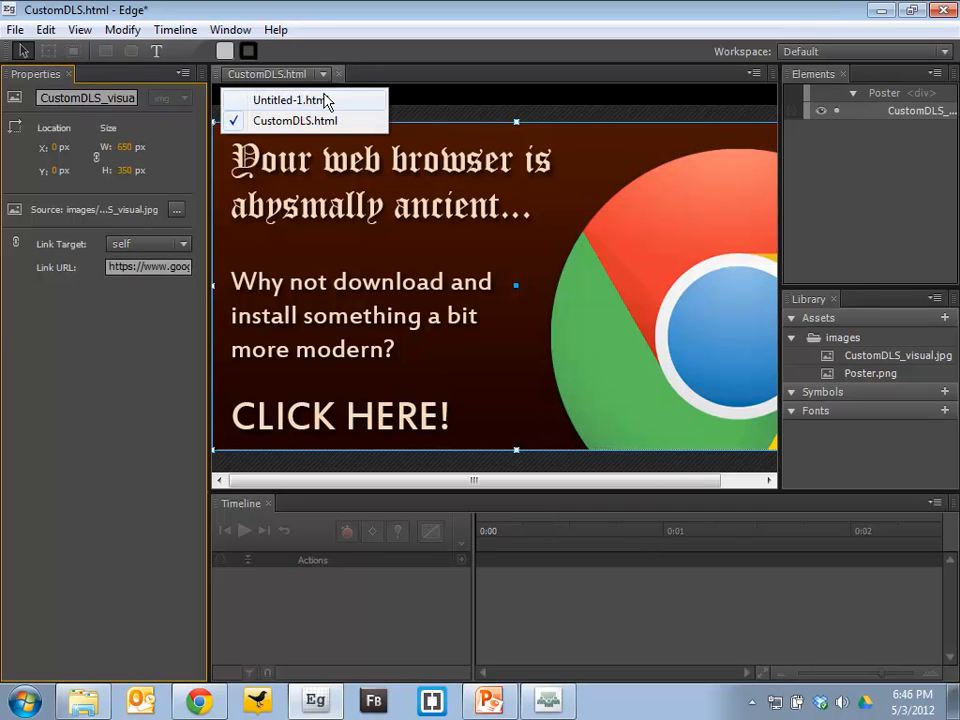
{"action": "left_click", "coordinate": [325, 100]}
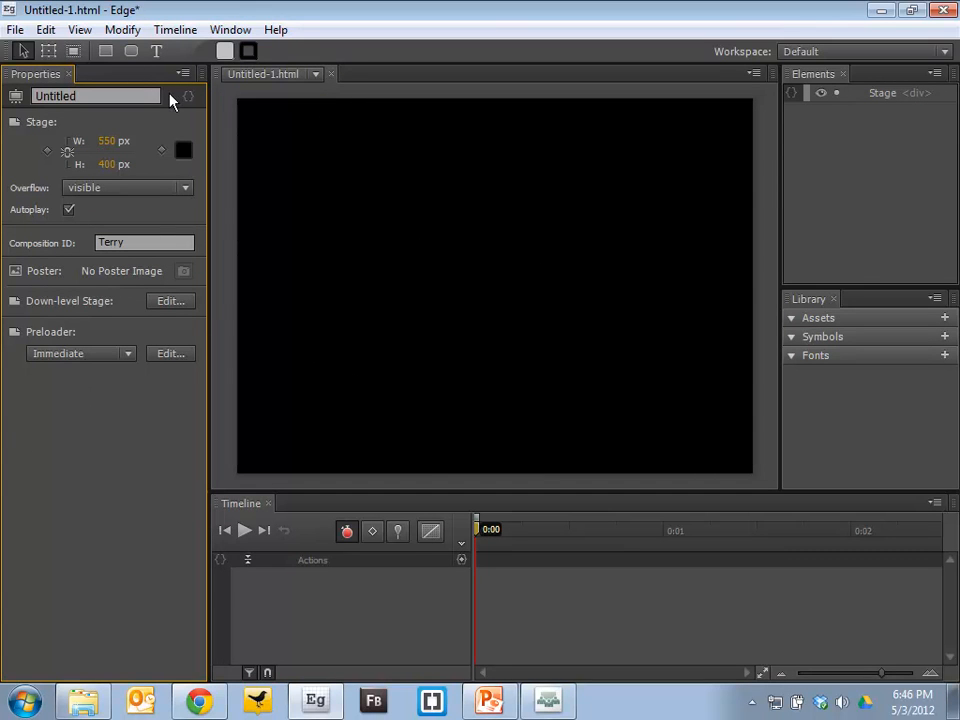
{"action": "left_click", "coordinate": [106, 52]}
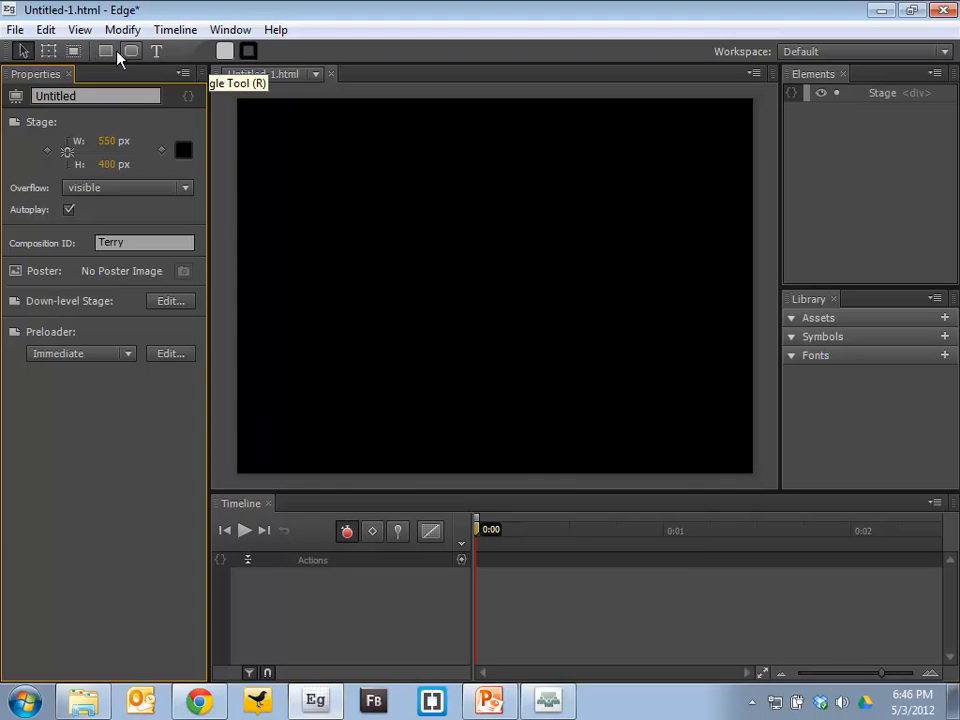
{"action": "mouse_move", "coordinate": [270, 127]}
{"action": "left_mouse_down"}
{"action": "mouse_move", "coordinate": [544, 281]}
{"action": "mouse_move", "coordinate": [610, 389]}
{"action": "left_mouse_up"}
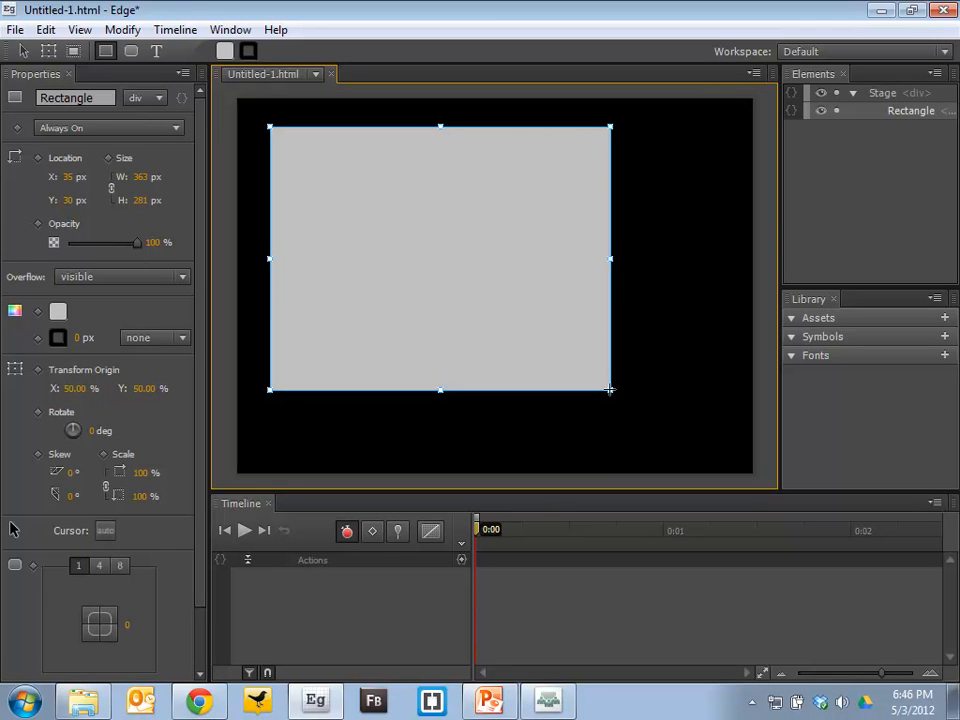
{"action": "left_click_drag", "start_coordinate": [610, 389], "coordinate": [515, 321]}
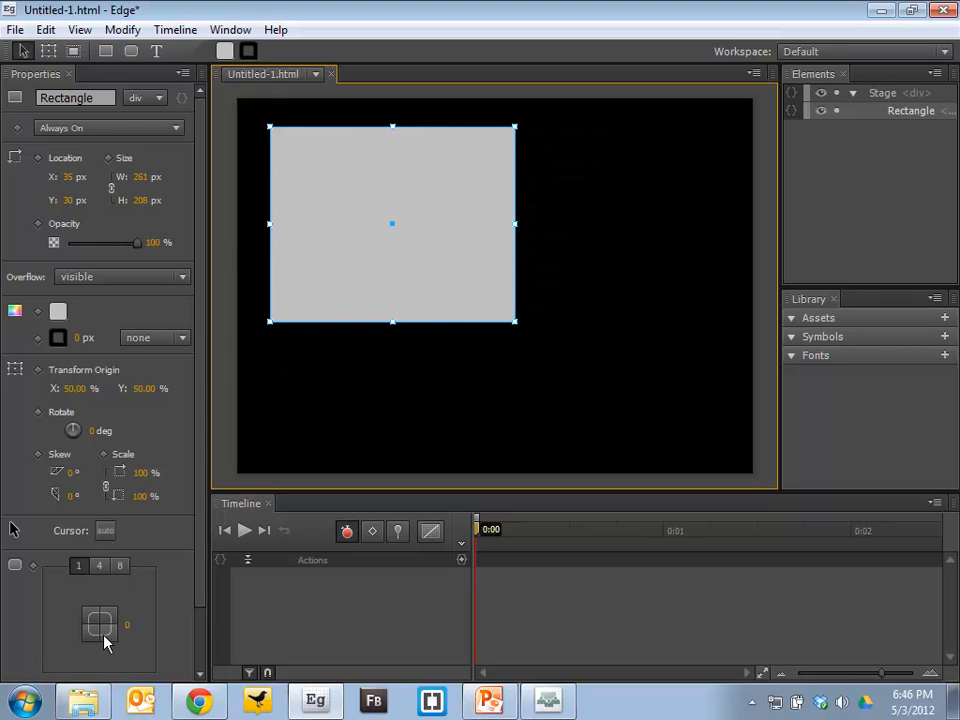
{"action": "left_click_drag", "start_coordinate": [126, 626], "coordinate": [182, 643]}
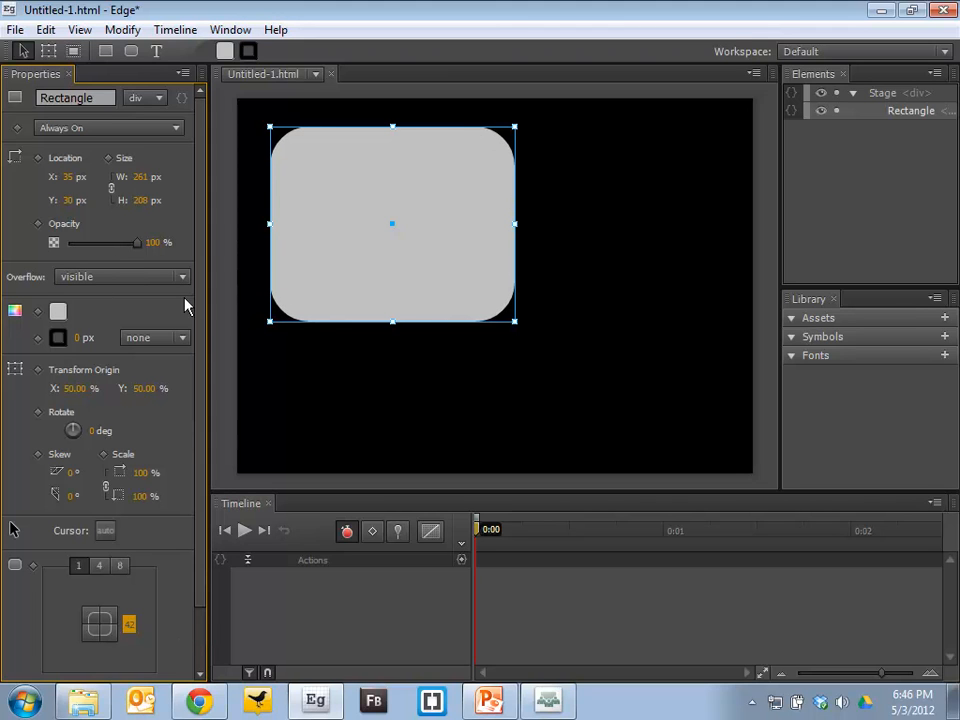
Step: Draw two rounded rectangles, one about 209 by 188 px beside the first shape and one about 181 by 118 px below it
{"action": "left_click", "coordinate": [137, 57]}
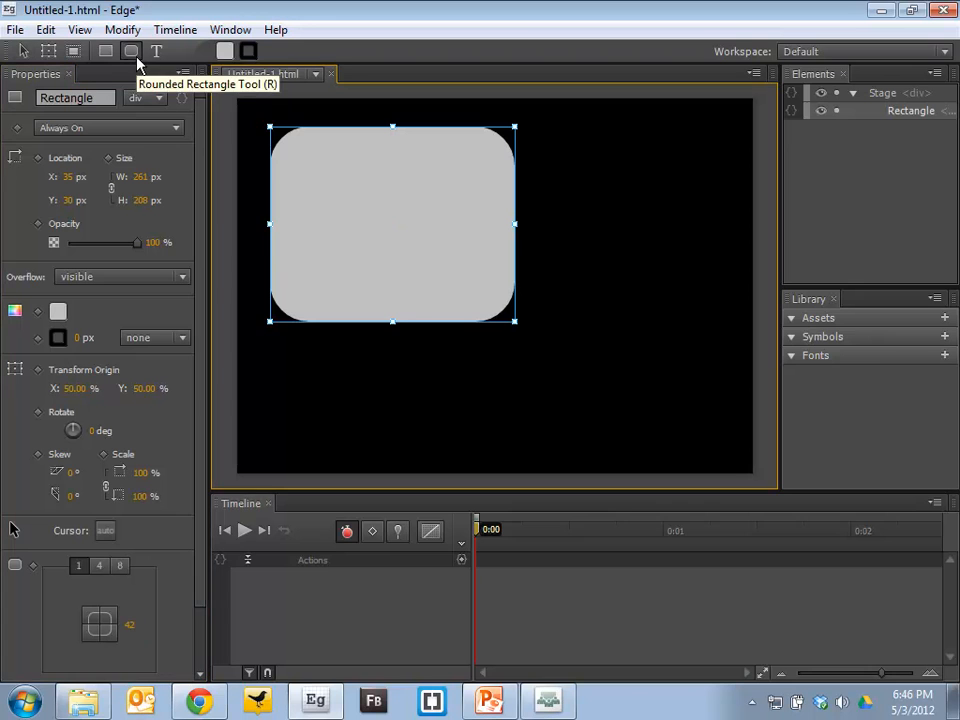
{"action": "left_click_drag", "start_coordinate": [557, 146], "coordinate": [753, 321]}
{"action": "left_click_drag", "start_coordinate": [467, 347], "coordinate": [621, 469]}
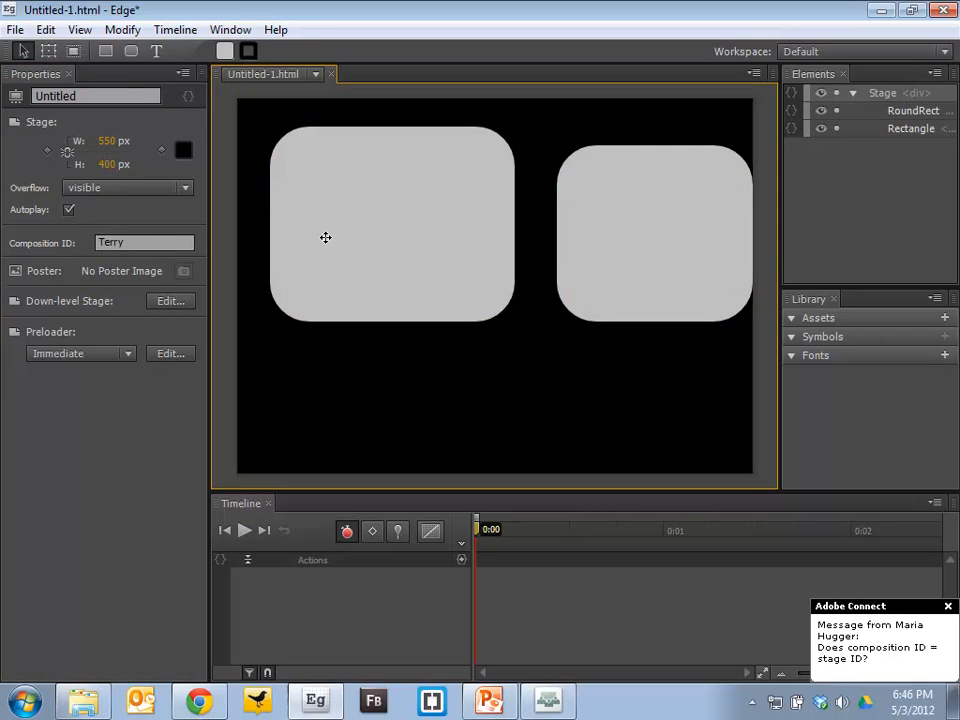
{"action": "left_click", "coordinate": [131, 51]}
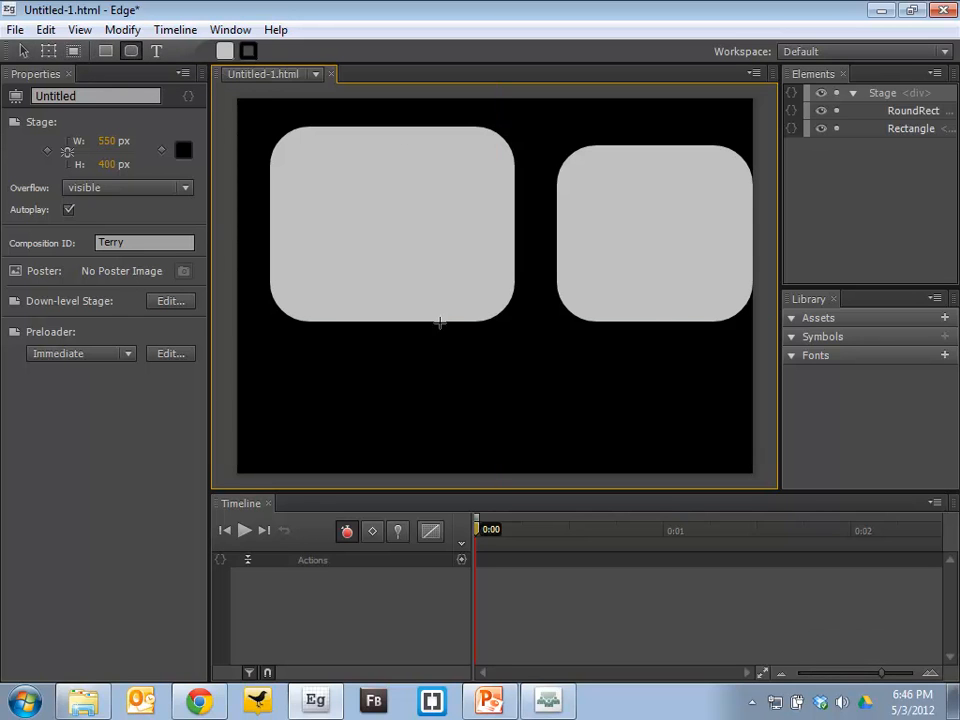
{"action": "left_click_drag", "start_coordinate": [403, 347], "coordinate": [572, 457]}
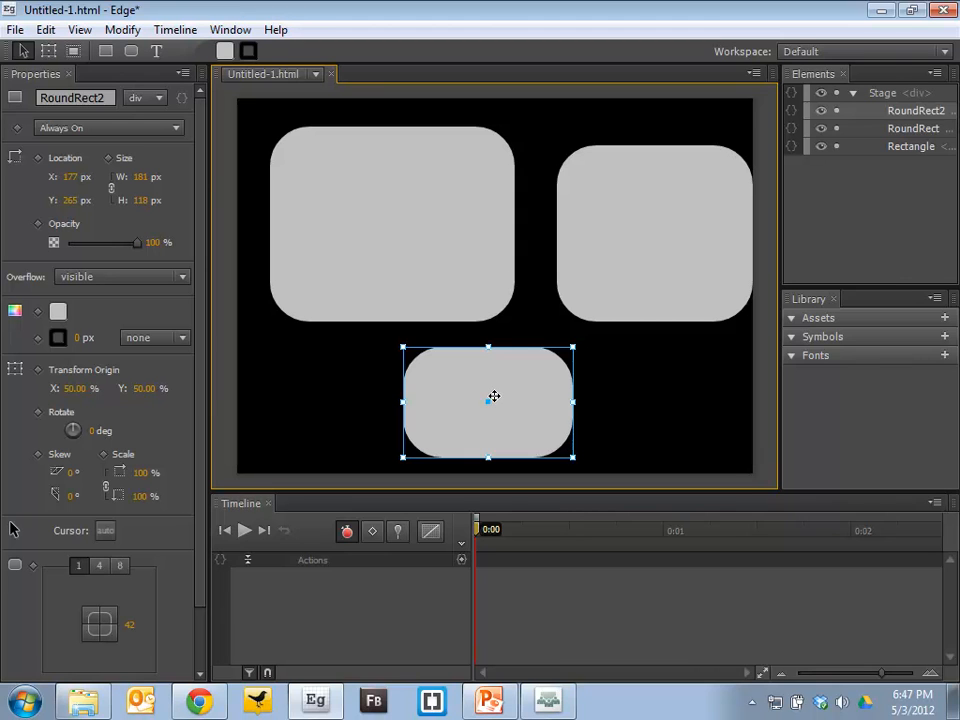
Step: Rename the rounded rectangle at the stage's right edge as RectangleNumber2 and widen the element list to fit full names
{"action": "left_click", "coordinate": [638, 205]}
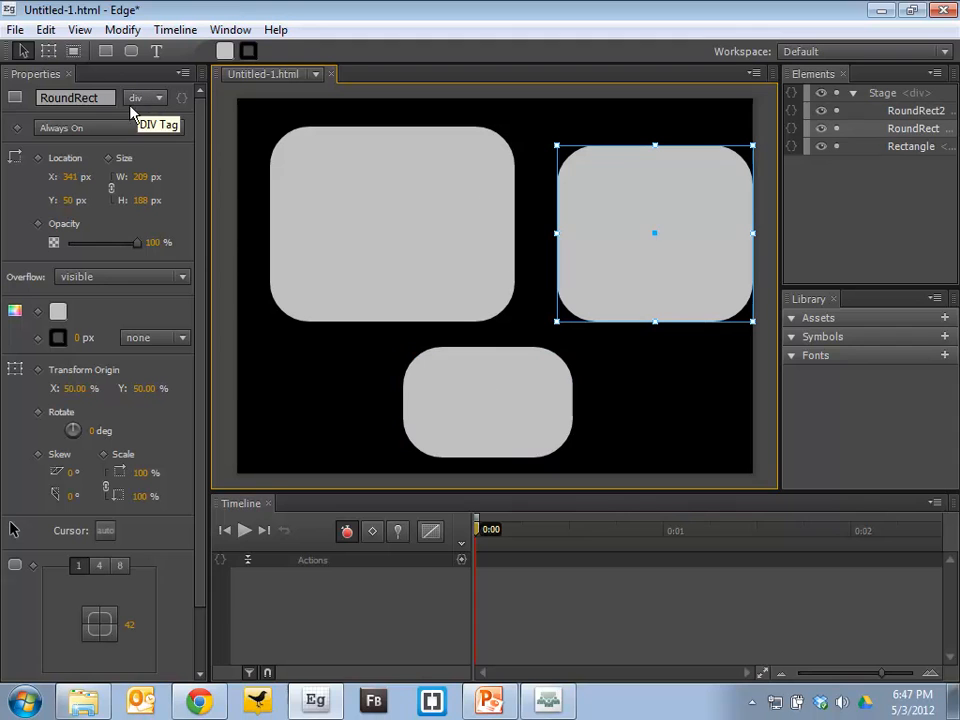
{"action": "double_click", "coordinate": [98, 97]}
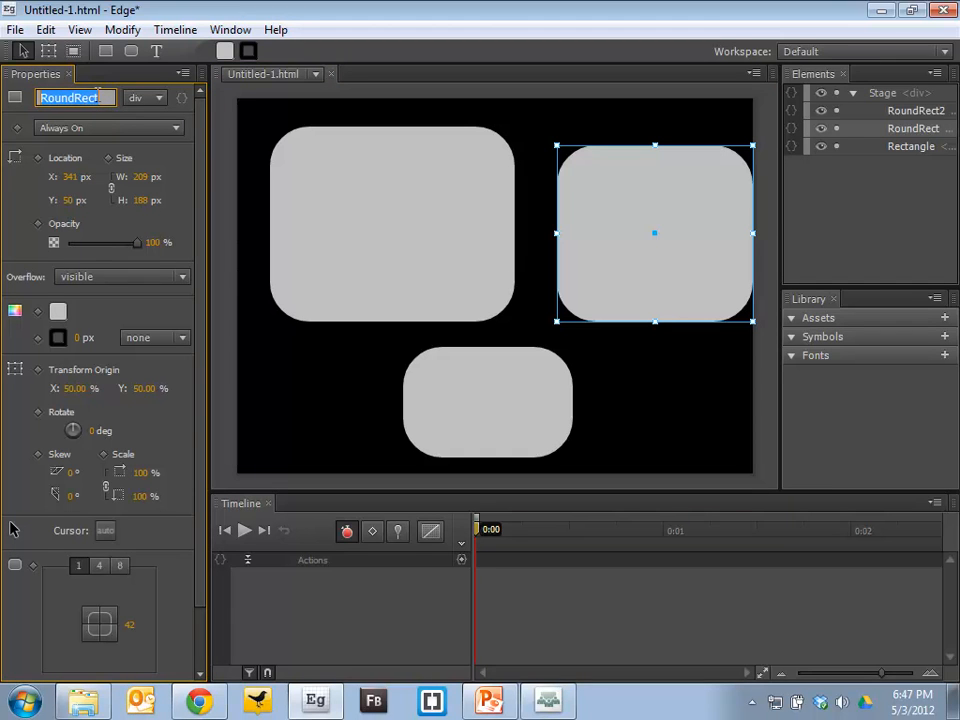
{"action": "type", "text": "Rectangl"}
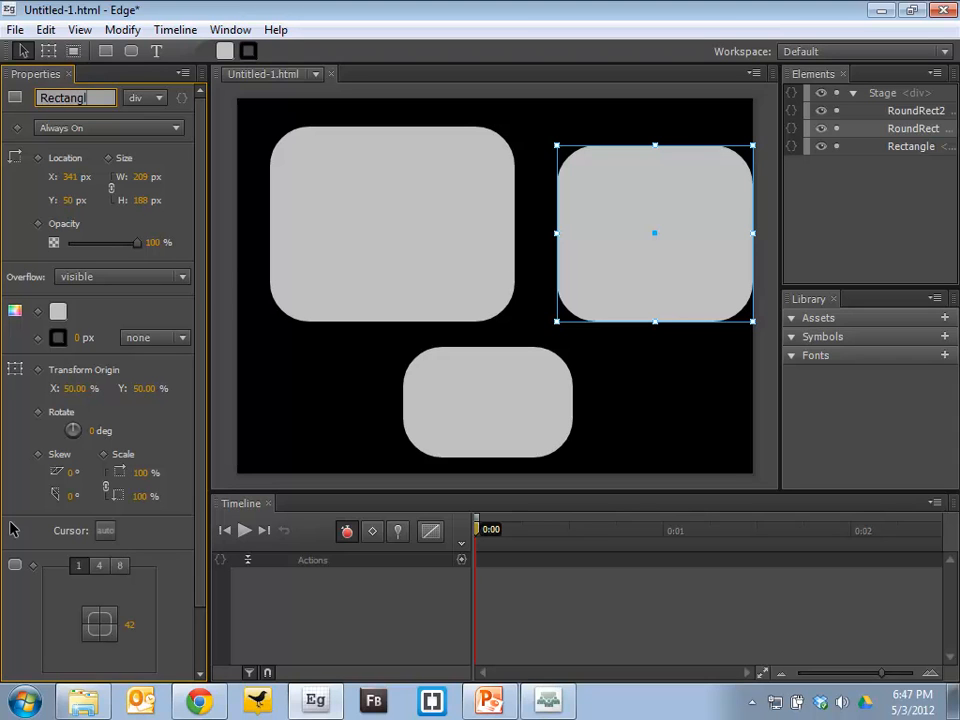
{"action": "type", "text": "eNUmber2"}
{"action": "left_click", "coordinate": [82, 98]}
{"action": "key", "text": "BackSpace"}
{"action": "type", "text": "u"}
{"action": "key", "text": "Return"}
{"action": "left_click", "coordinate": [667, 121]}
{"action": "left_click_drag", "start_coordinate": [778, 180], "coordinate": [710, 190]}
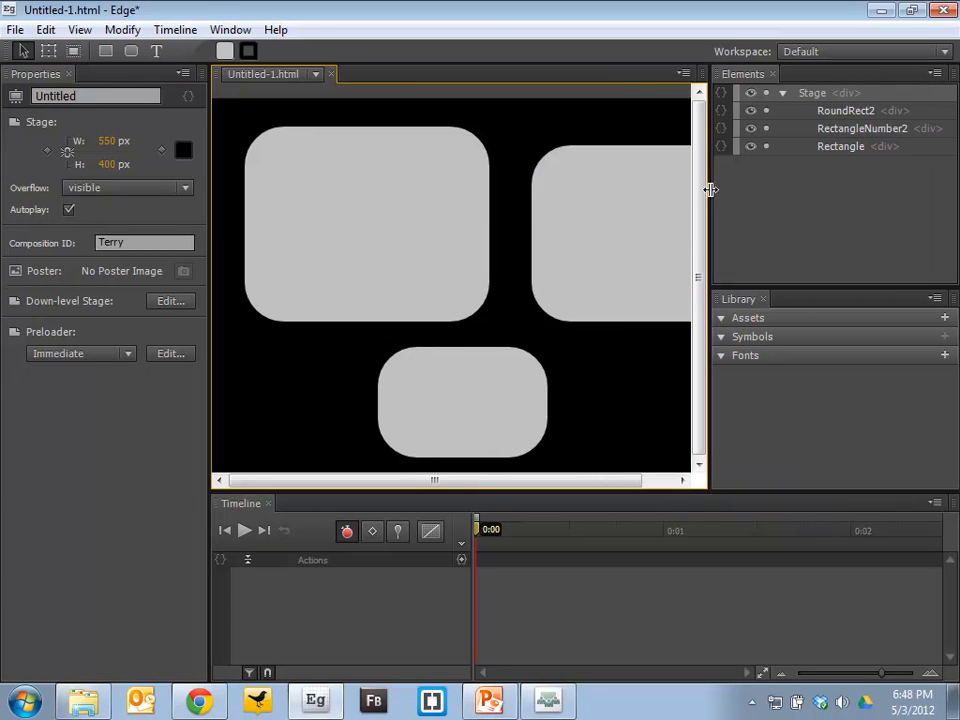
Step: Inspect RectangleNumber2's editable name in the element list and its properties, along with its available tag types
{"action": "left_click", "coordinate": [840, 129]}
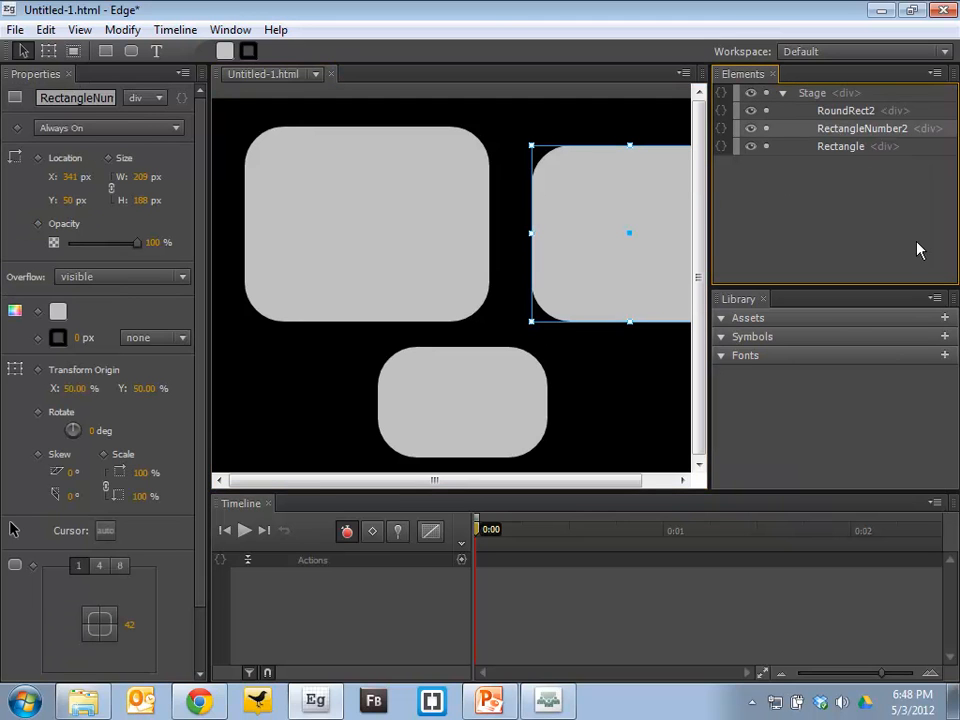
{"action": "double_click", "coordinate": [847, 130]}
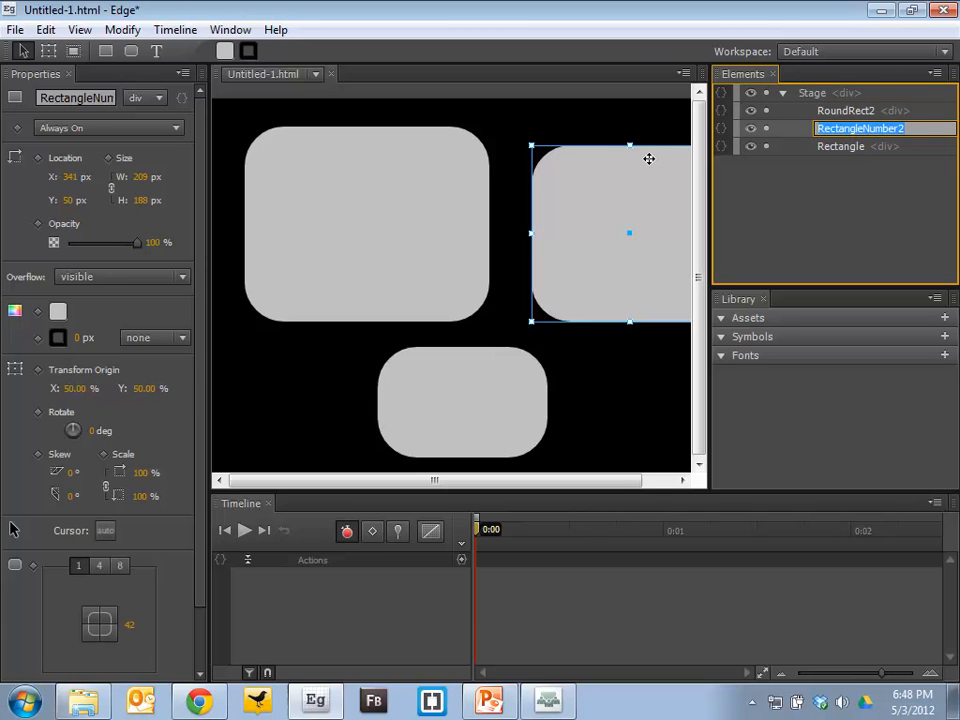
{"action": "left_click", "coordinate": [78, 98]}
{"action": "double_click", "coordinate": [78, 98]}
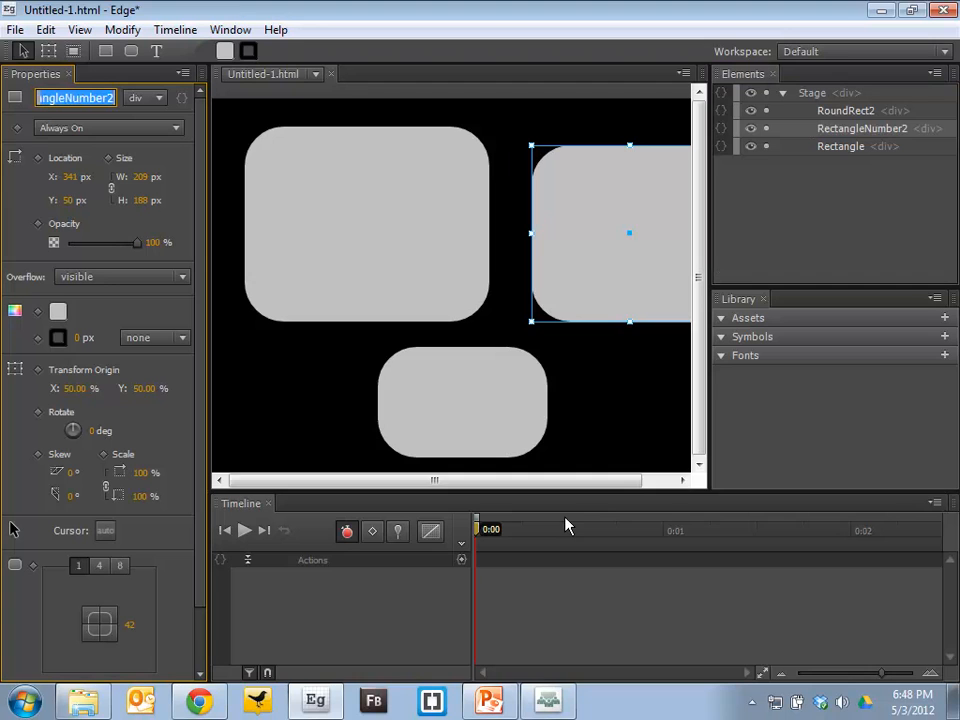
{"action": "left_click", "coordinate": [604, 240]}
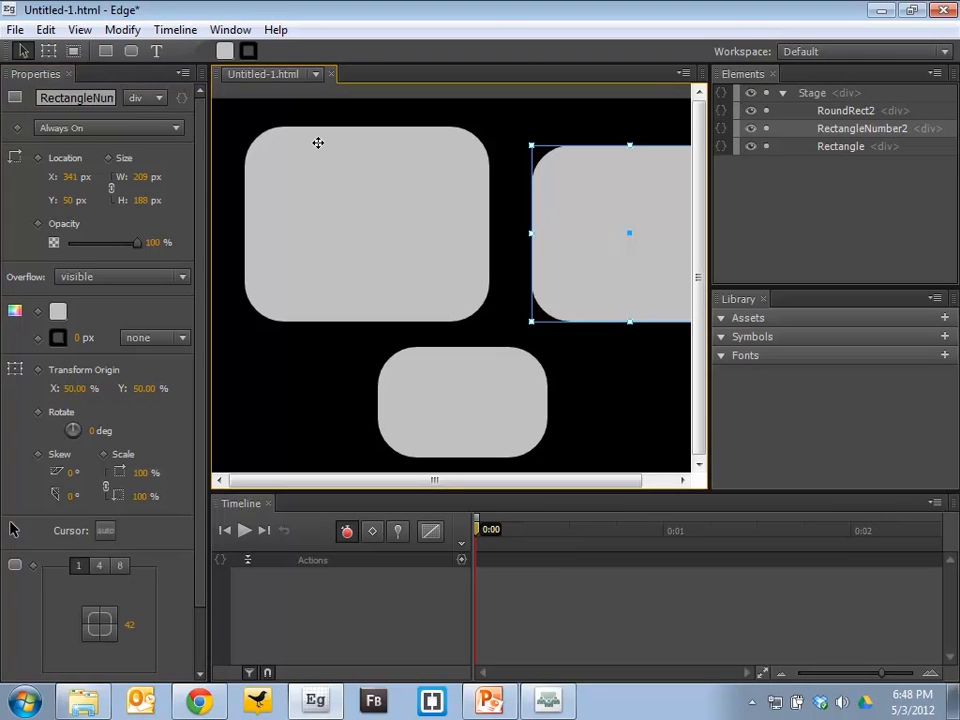
{"action": "left_click", "coordinate": [155, 100]}
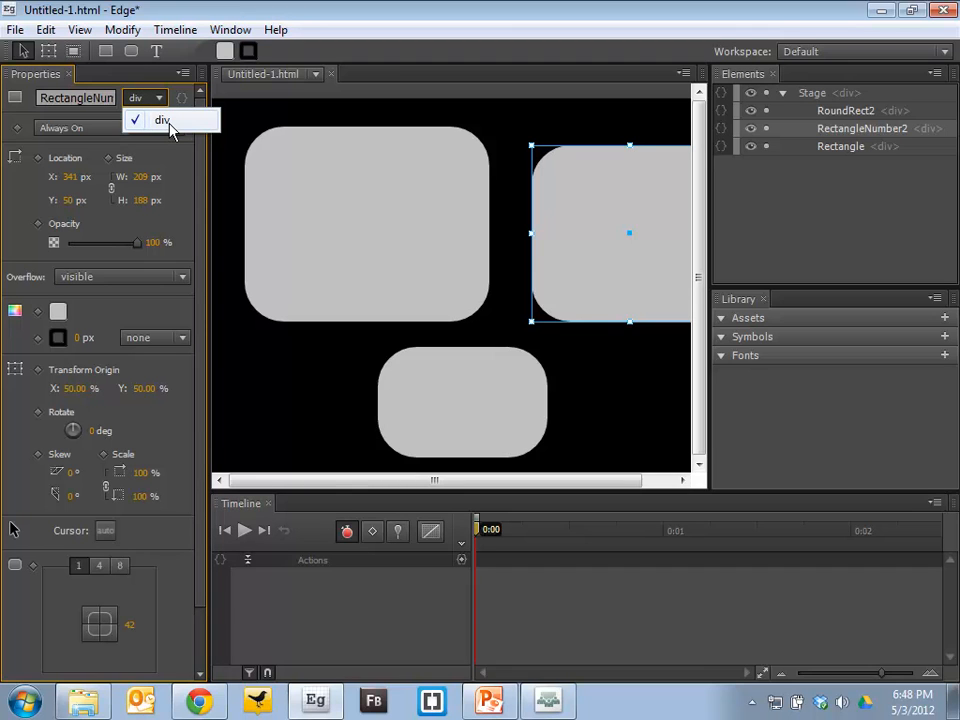
Step: Add a text element reading "Test" near the stage's lower-left corner, at about X 24 px and Y 319 px
{"action": "left_click", "coordinate": [156, 51]}
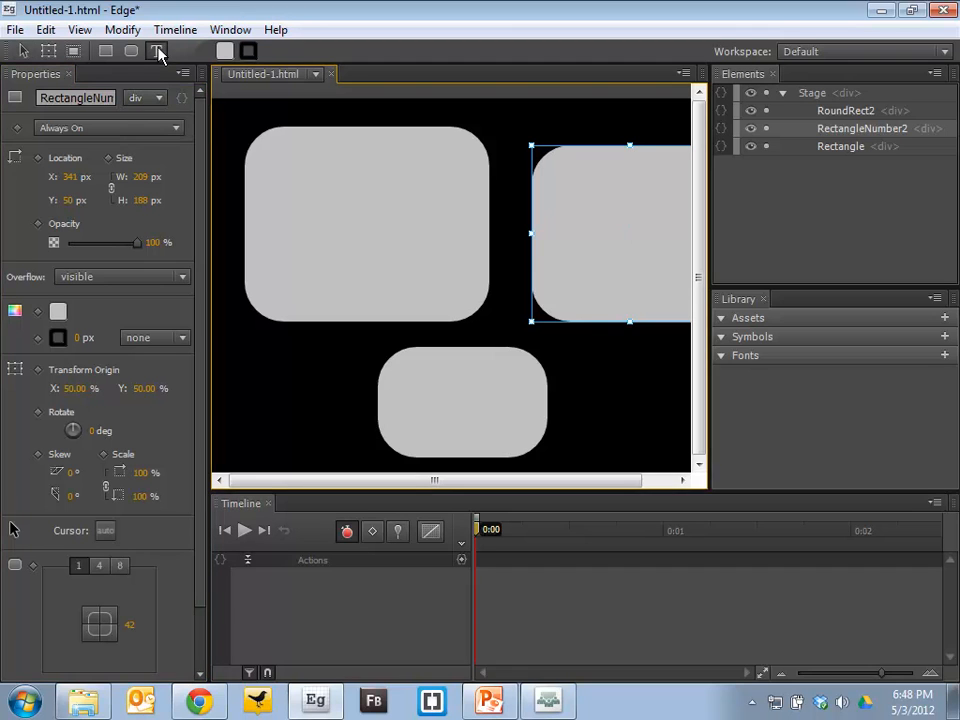
{"action": "left_click", "coordinate": [234, 397]}
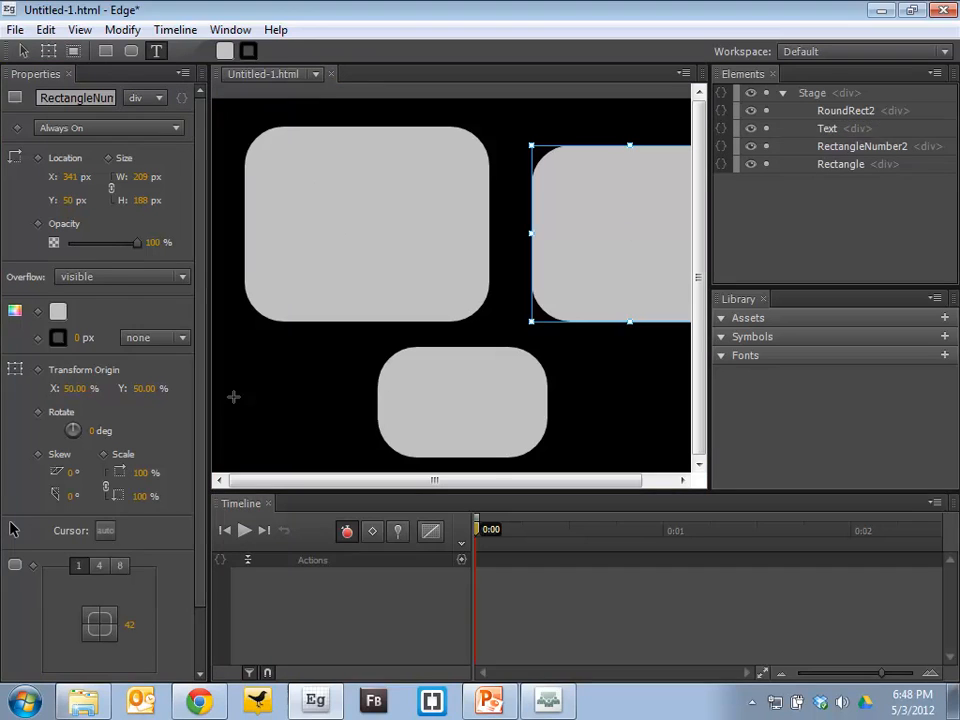
{"action": "type", "text": "Test"}
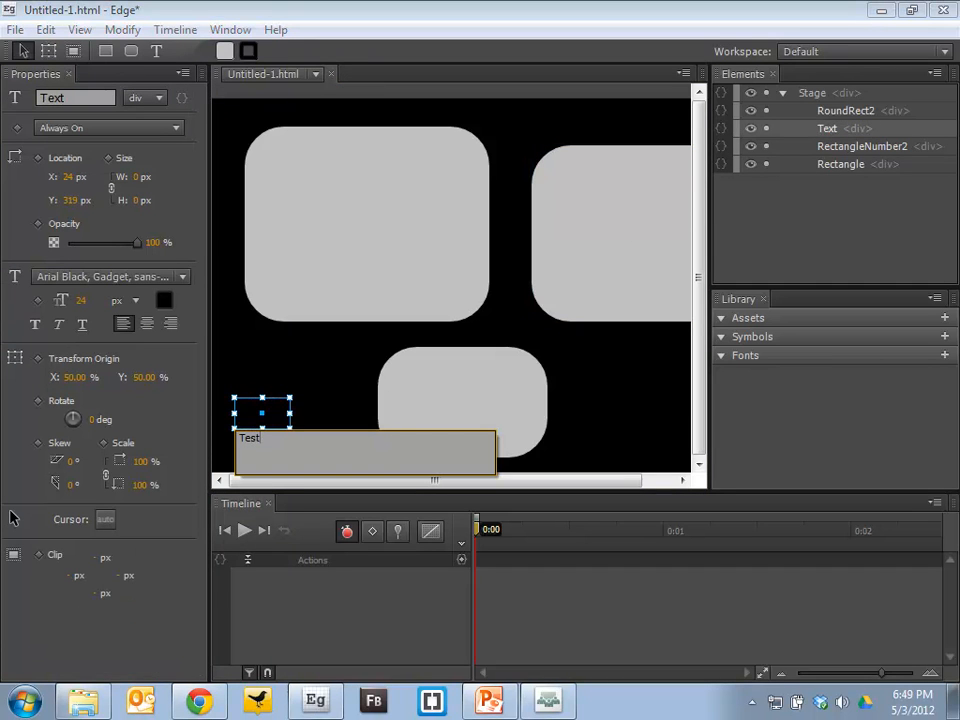
{"action": "left_click", "coordinate": [285, 395]}
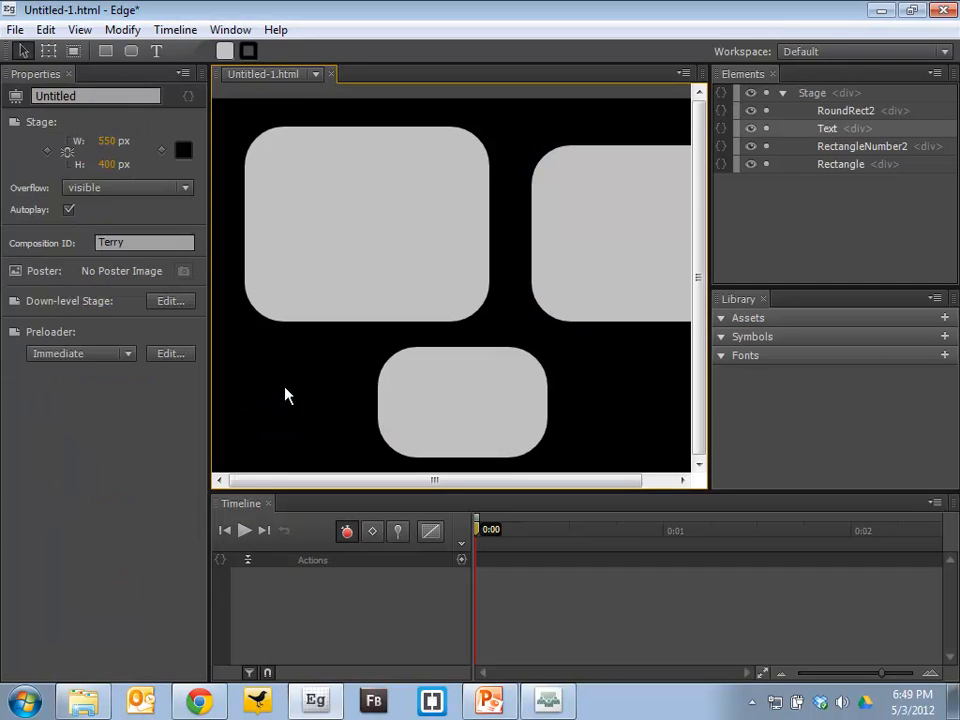
Step: Set the colour of the "Test" text near the stage's lower-left corner to red (#ff0000)
{"action": "left_click", "coordinate": [270, 408]}
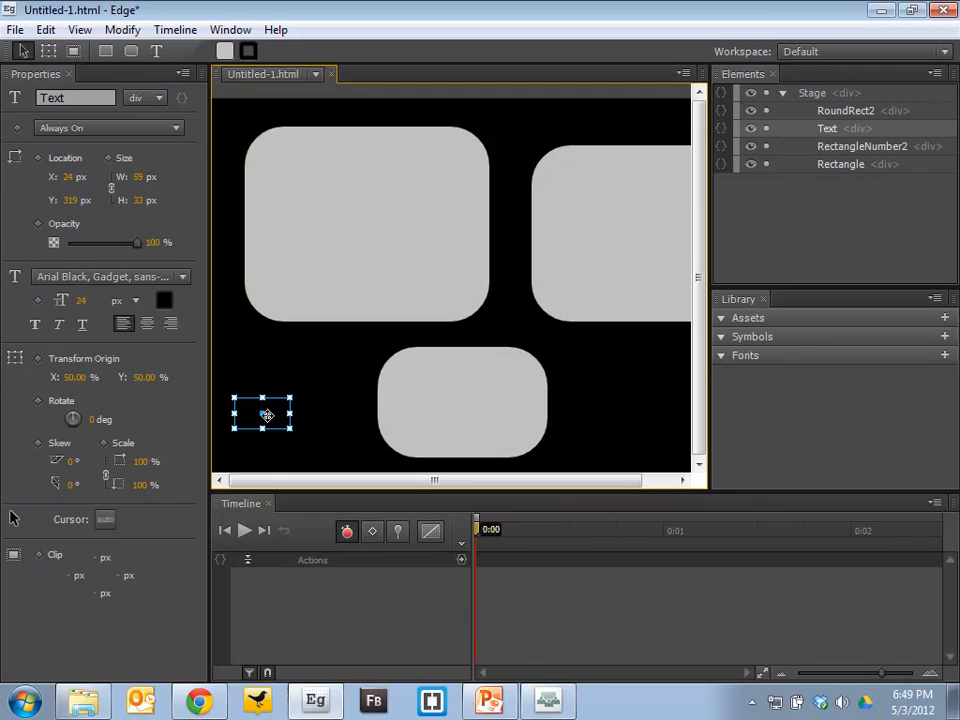
{"action": "left_click", "coordinate": [160, 302]}
{"action": "left_click_drag", "start_coordinate": [305, 372], "coordinate": [226, 255]}
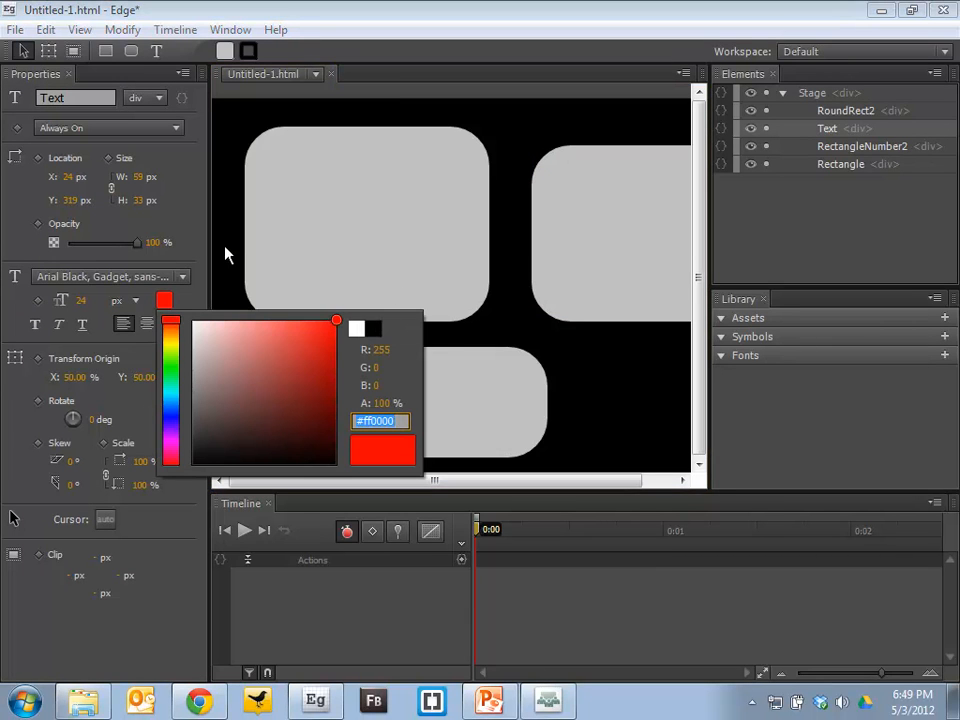
{"action": "left_click", "coordinate": [290, 426]}
Step: Rename the "Test" text element as DefaultLabel and view its available tag types
{"action": "double_click", "coordinate": [68, 96]}
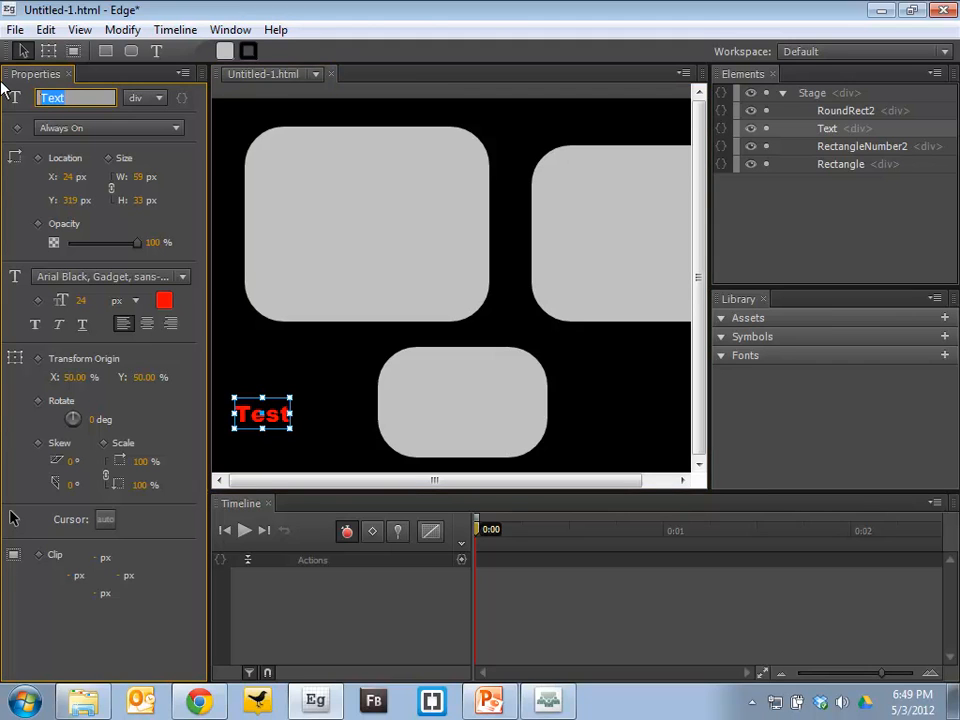
{"action": "type", "text": "DefaultLabel"}
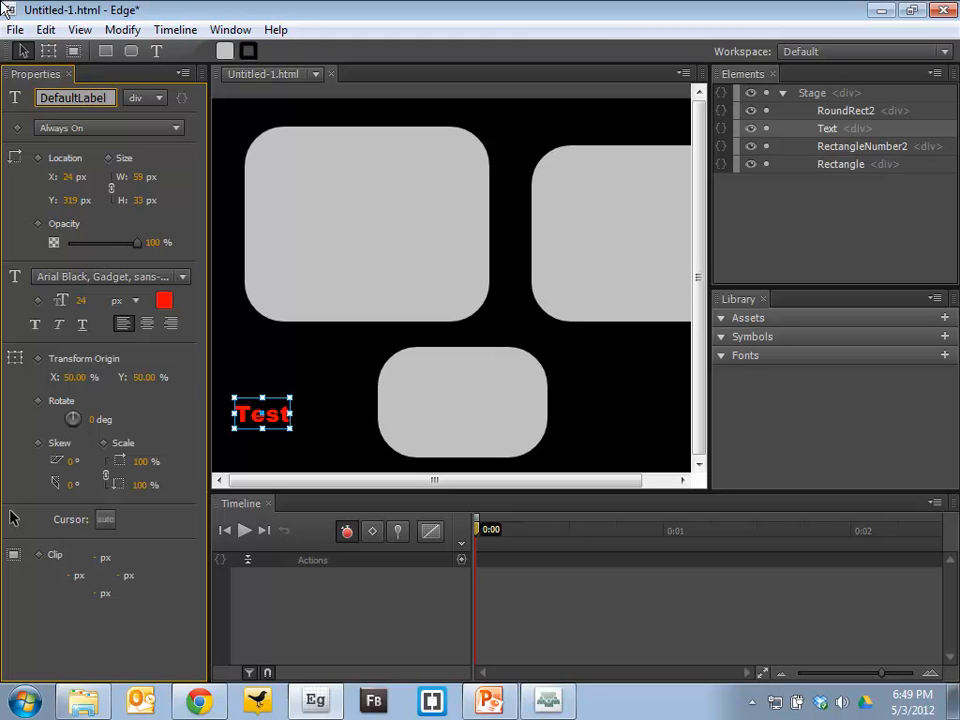
{"action": "left_click", "coordinate": [158, 98]}
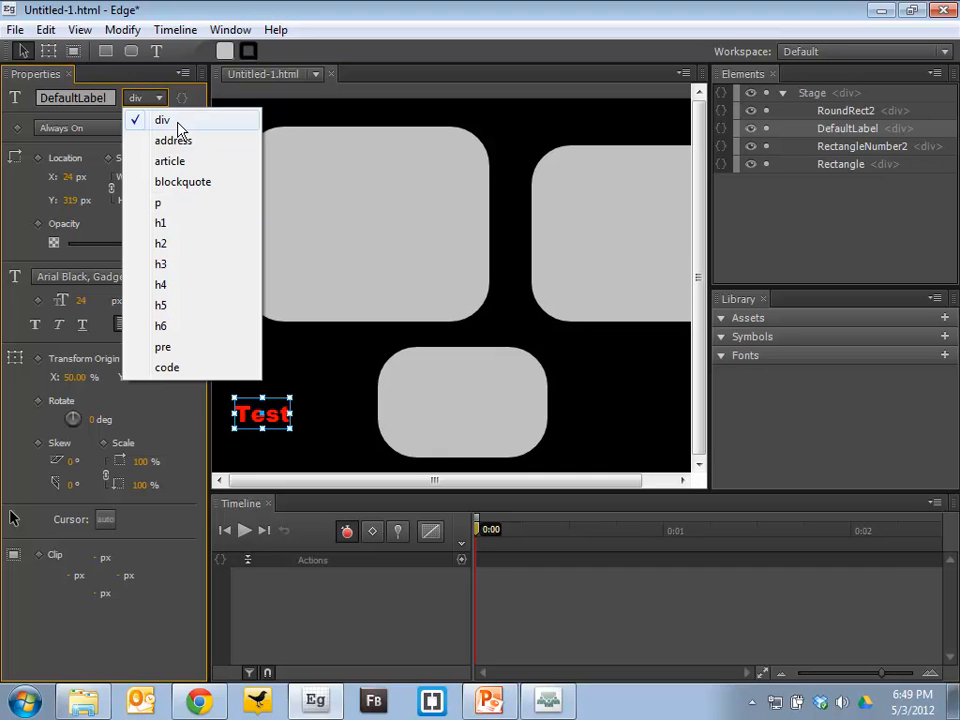
Step: Delete the RoundRect2 and RectangleNumber2 rounded rectangles from the stage
{"action": "left_click", "coordinate": [491, 420]}
{"action": "key", "text": "Delete"}
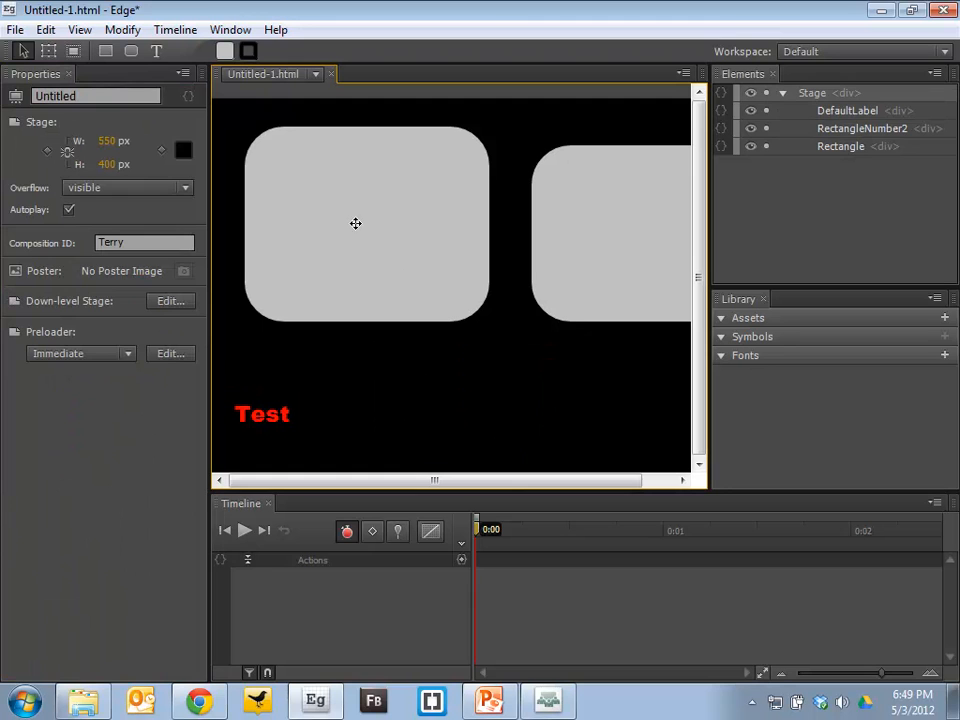
{"action": "left_click", "coordinate": [281, 398]}
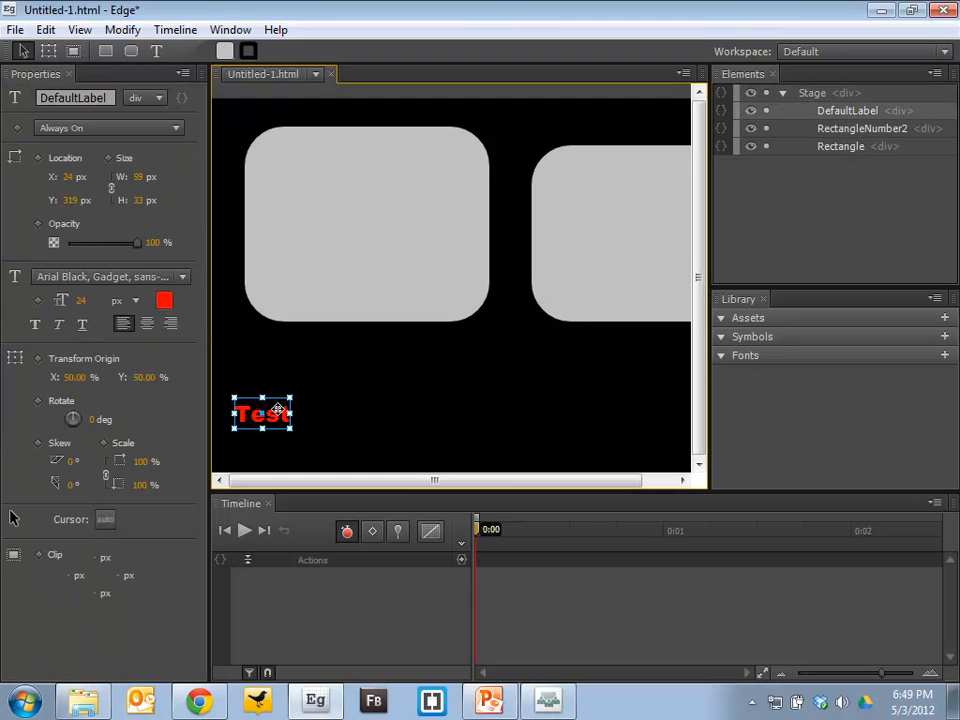
{"action": "left_click", "coordinate": [339, 204]}
{"action": "left_click", "coordinate": [592, 274]}
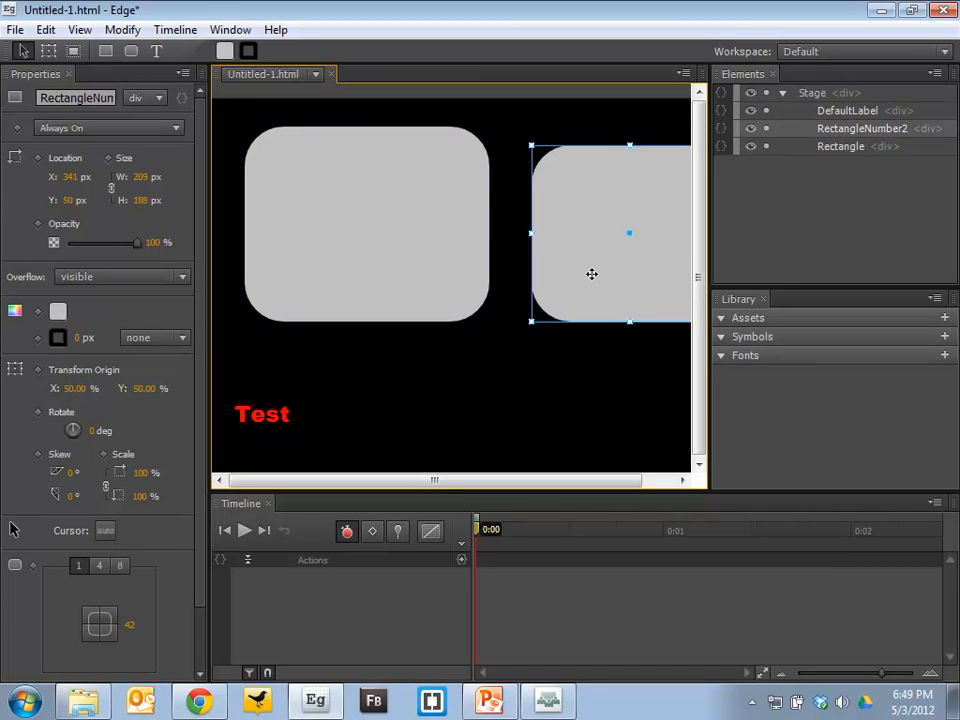
{"action": "key", "text": "Delete"}
{"action": "left_click", "coordinate": [375, 223]}
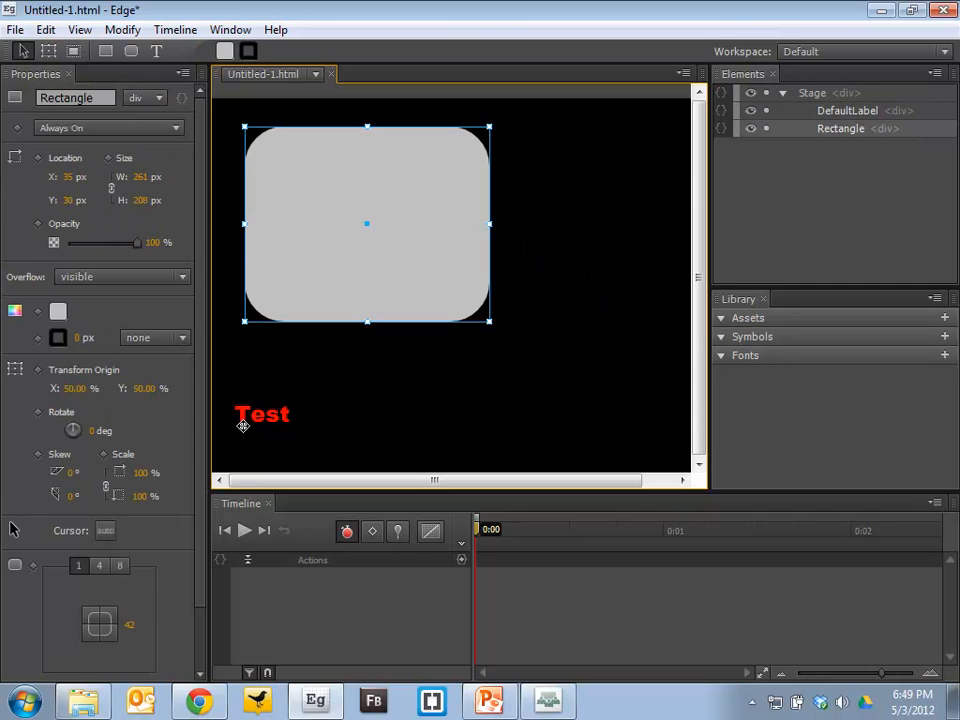
{"action": "left_click", "coordinate": [433, 409]}
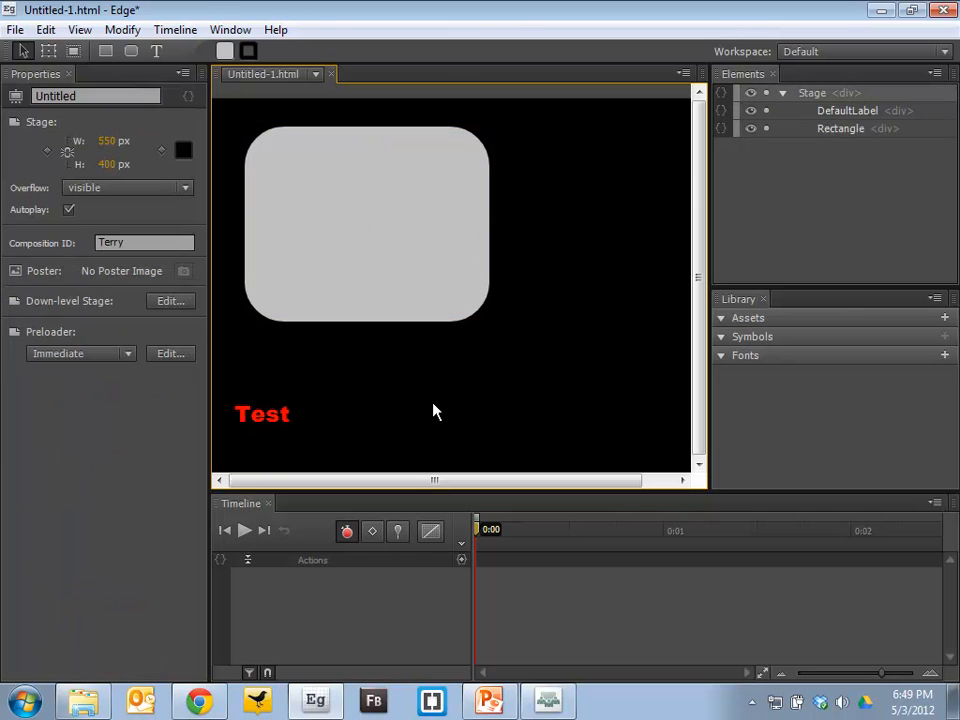
Step: Switch from the composition to the desktop folders, closing CustomDLS and opening the assets folder inside LurkingCreature
{"action": "left_click", "coordinate": [911, 10]}
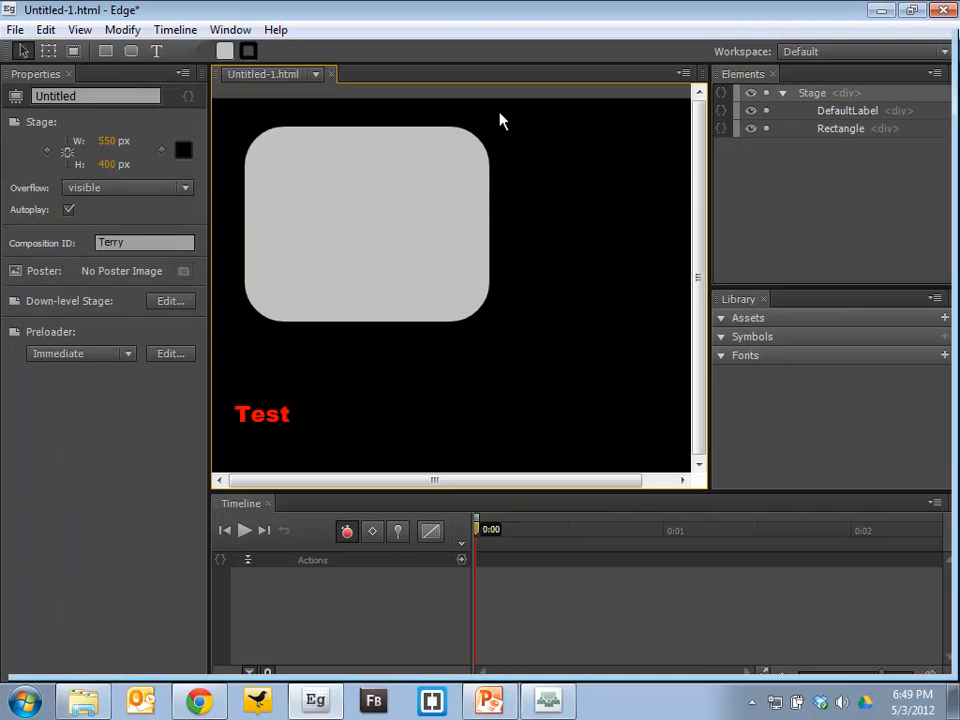
{"action": "left_click_drag", "start_coordinate": [413, 27], "coordinate": [784, 64]}
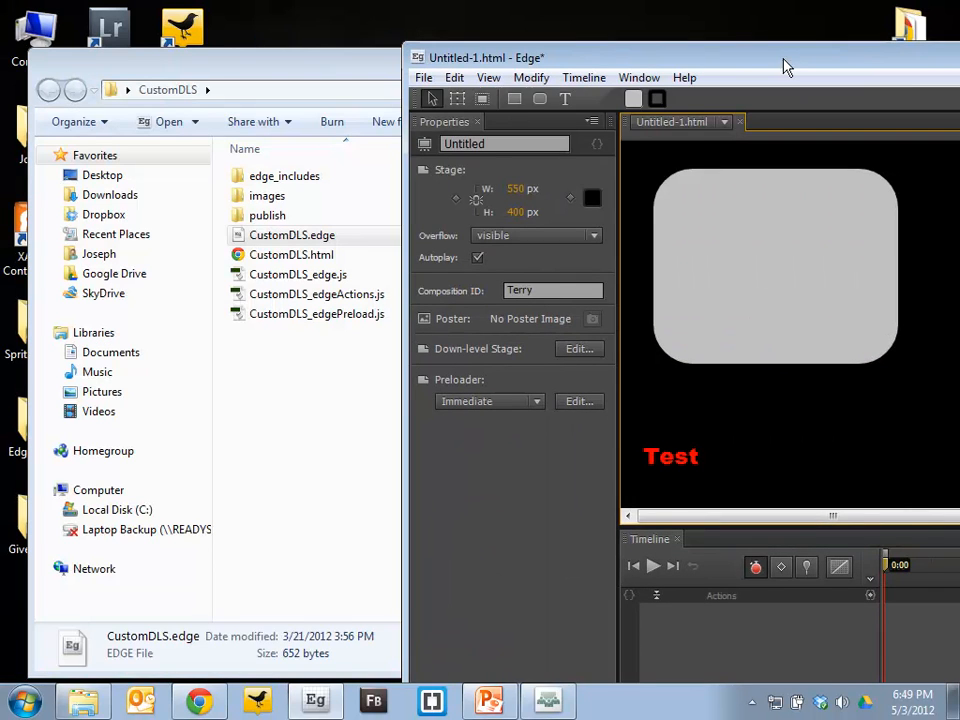
{"action": "left_click", "coordinate": [326, 484]}
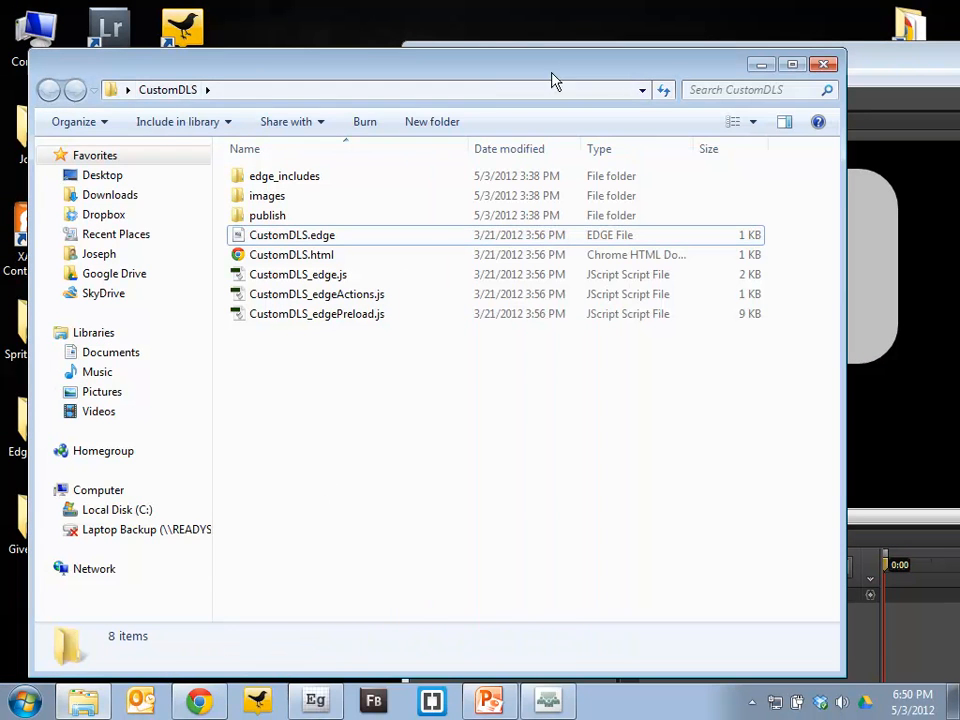
{"action": "left_click", "coordinate": [823, 65]}
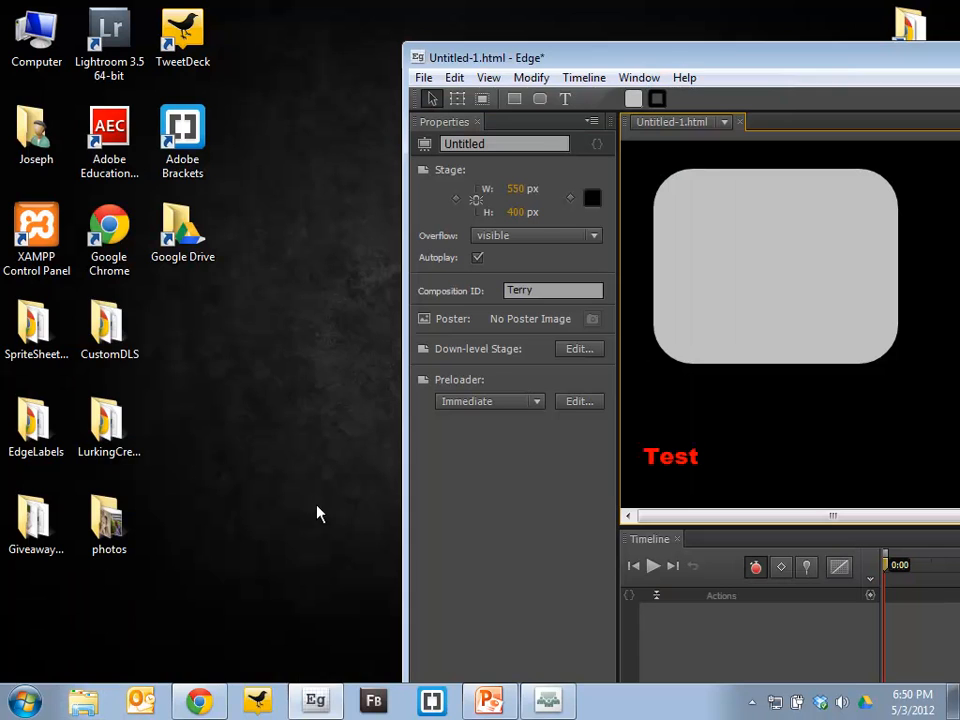
{"action": "double_click", "coordinate": [104, 434]}
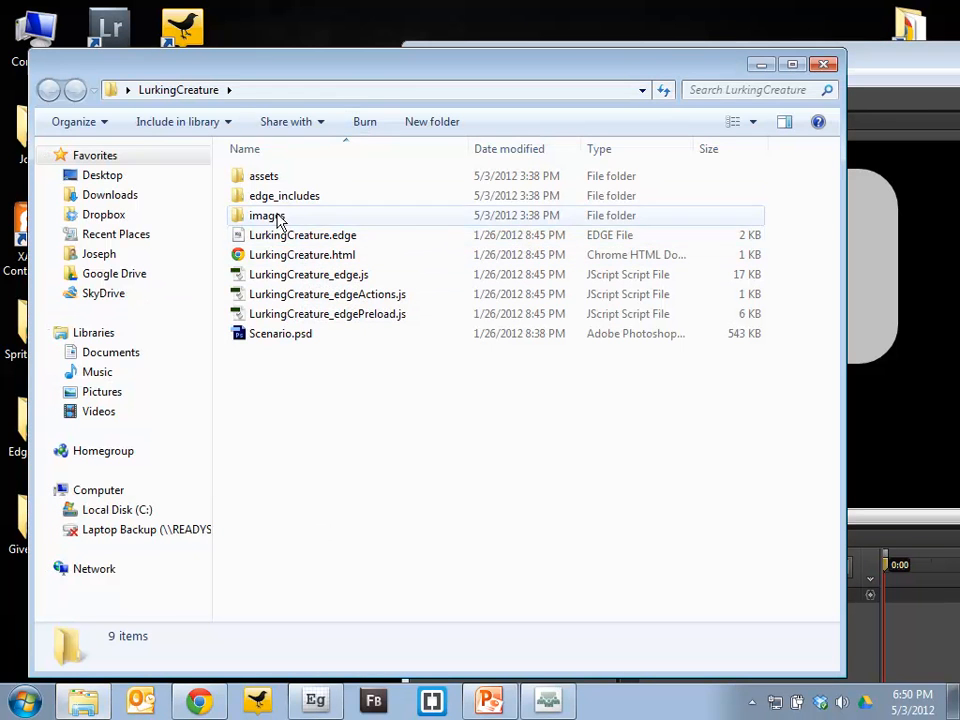
{"action": "double_click", "coordinate": [264, 177]}
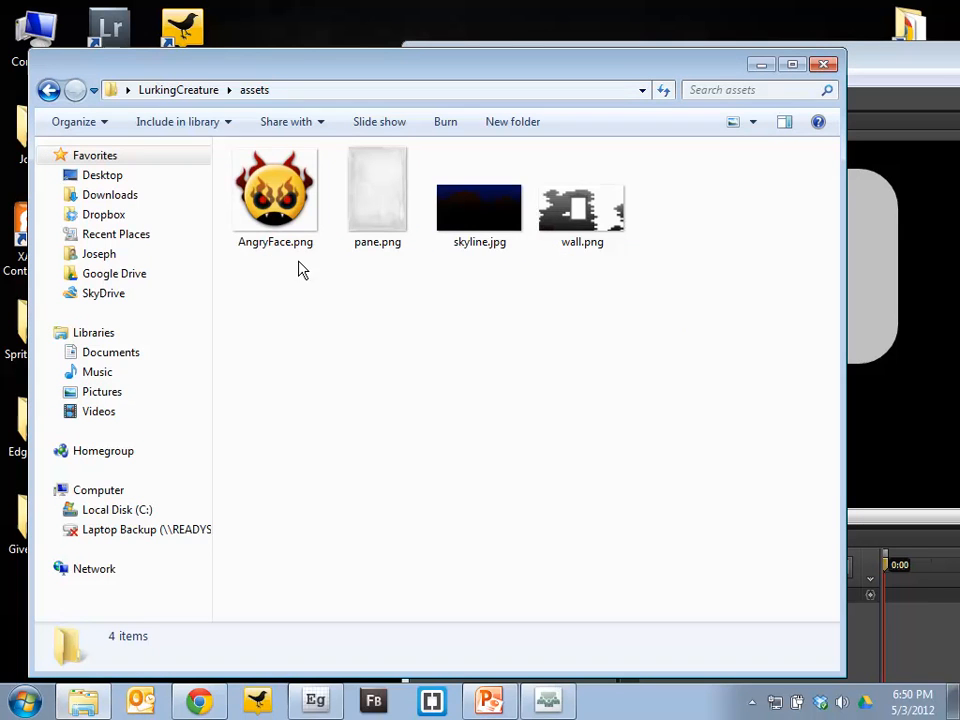
Step: Place AngryFace.png from the assets folder onto the stage and return to the maximized Edge window
{"action": "left_click_drag", "start_coordinate": [563, 80], "coordinate": [338, 100]}
{"action": "left_click_drag", "start_coordinate": [51, 212], "coordinate": [842, 402]}
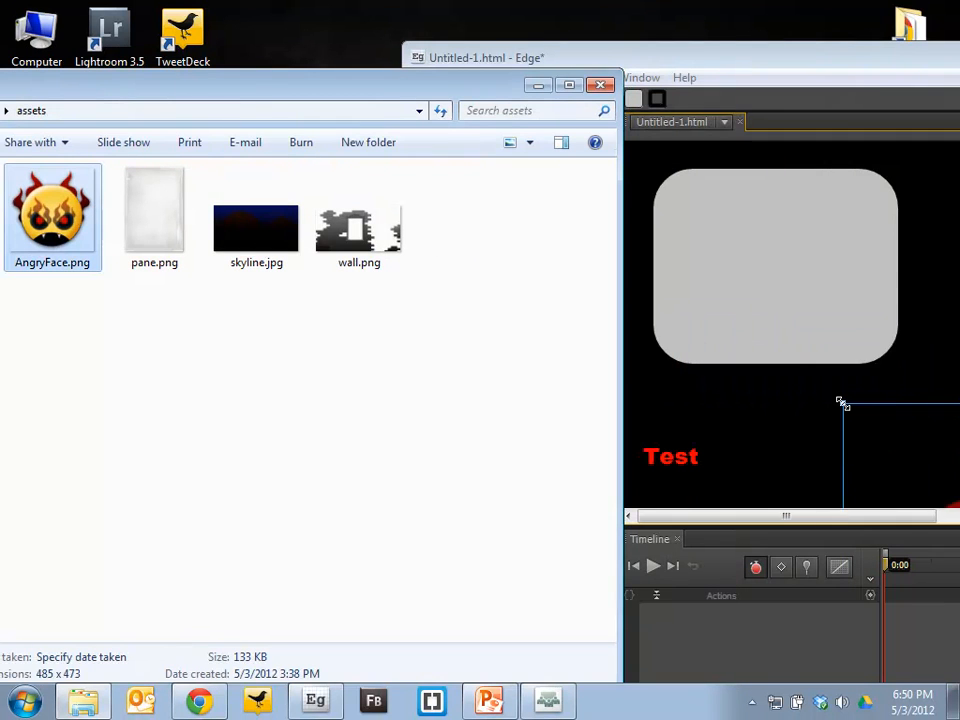
{"action": "left_click", "coordinate": [600, 86]}
{"action": "left_click_drag", "start_coordinate": [765, 41], "coordinate": [195, 71]}
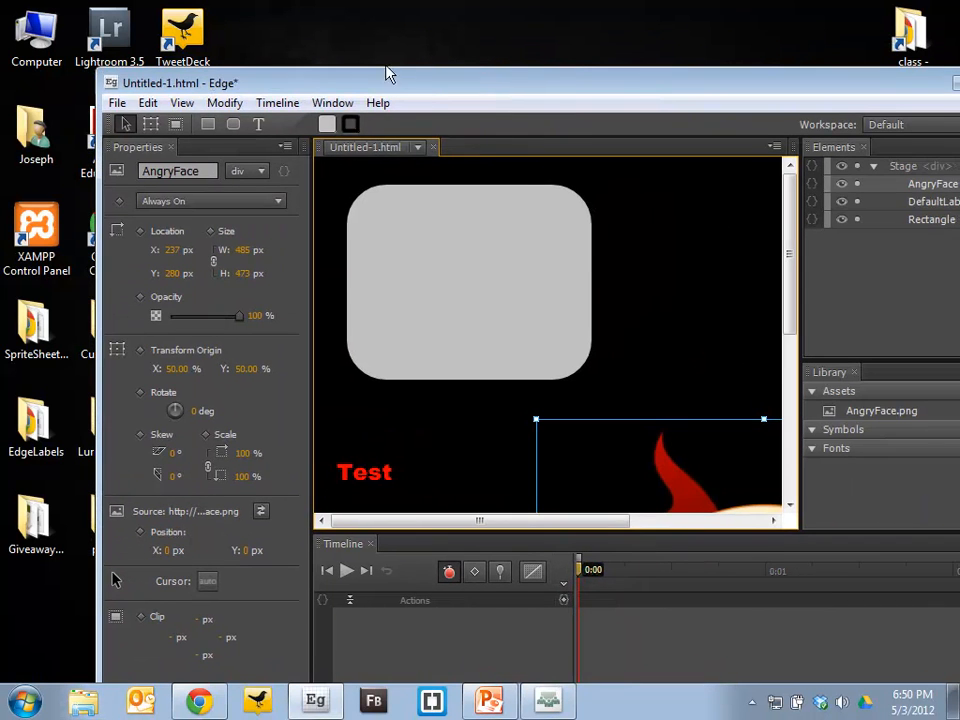
{"action": "left_click_drag", "start_coordinate": [568, 85], "coordinate": [398, 104]}
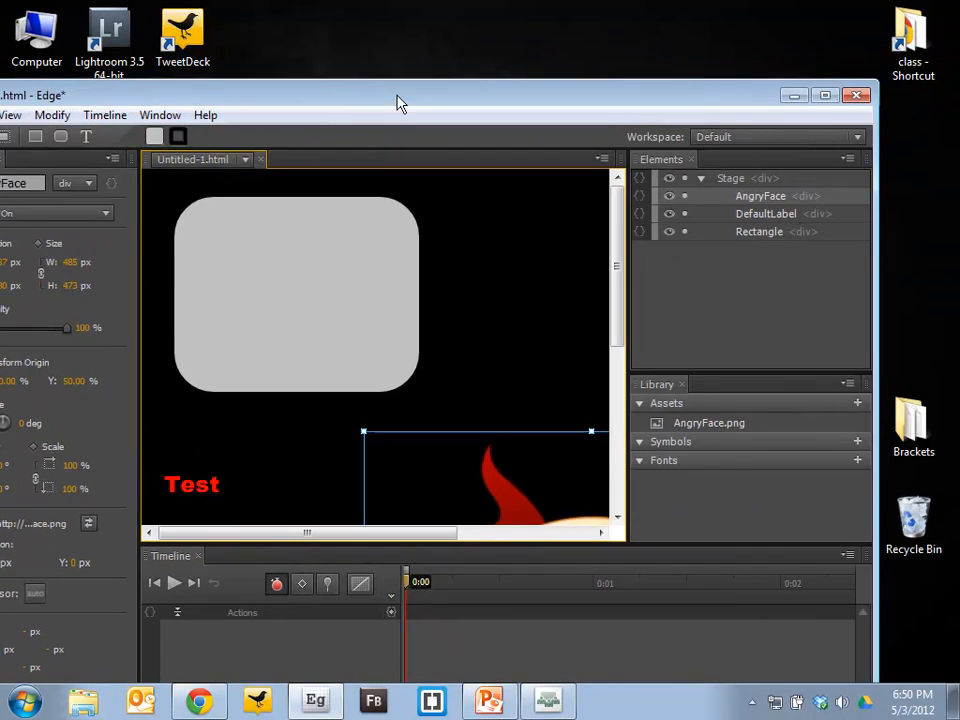
{"action": "left_click", "coordinate": [825, 96]}
Step: Move the AngryFace image to about X 240 px and Y -37 px, checking the Import command on the way
{"action": "left_click_drag", "start_coordinate": [656, 446], "coordinate": [564, 224]}
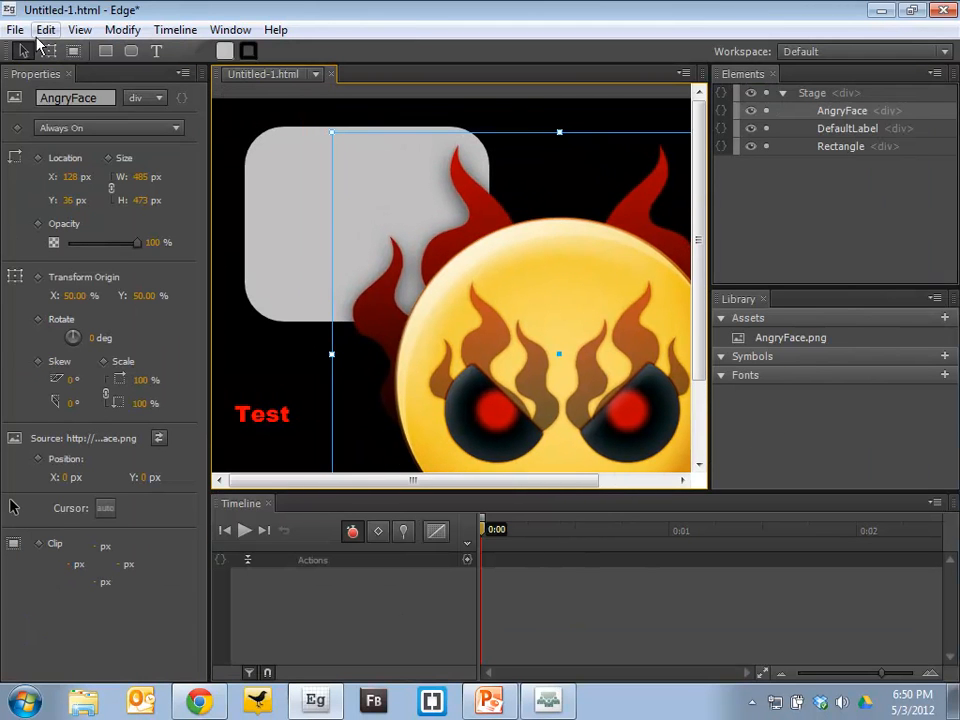
{"action": "left_click", "coordinate": [15, 29]}
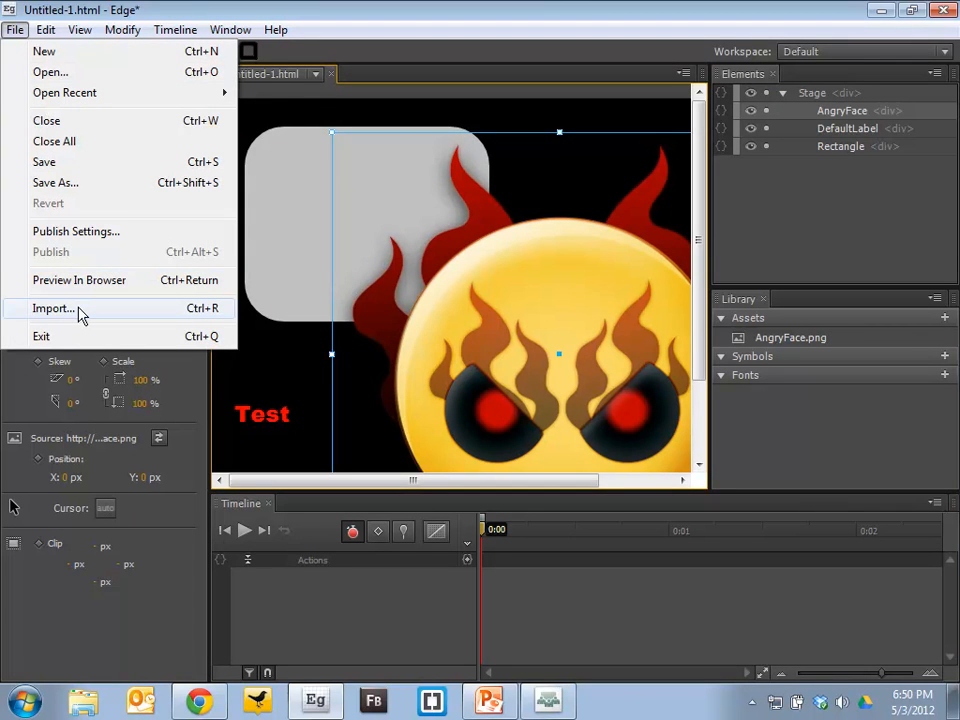
{"action": "left_click", "coordinate": [467, 375]}
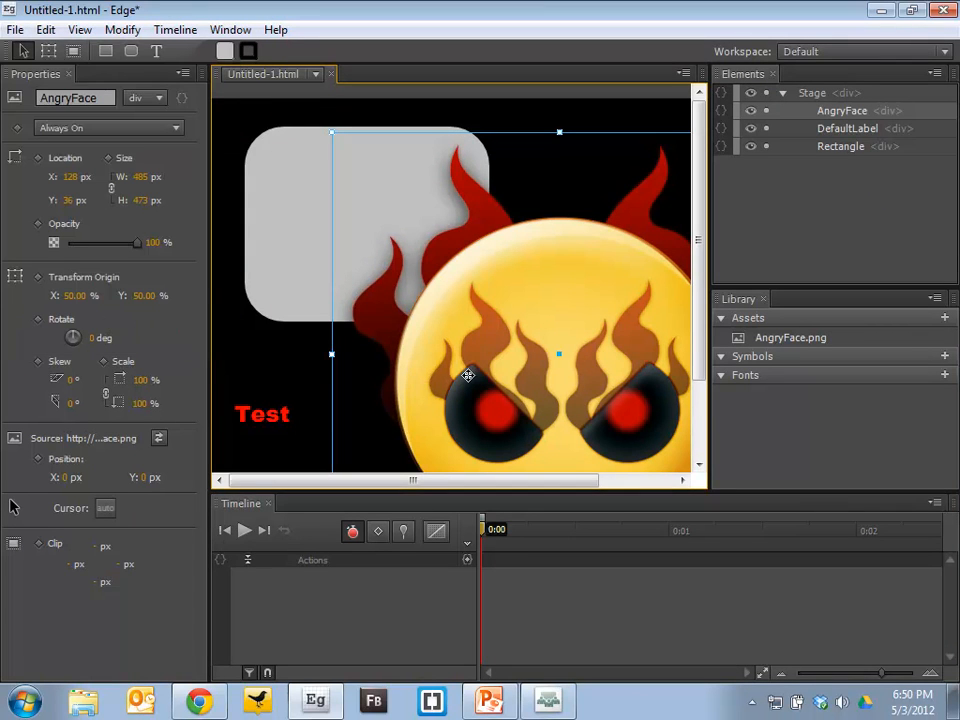
{"action": "left_click_drag", "start_coordinate": [497, 362], "coordinate": [640, 336]}
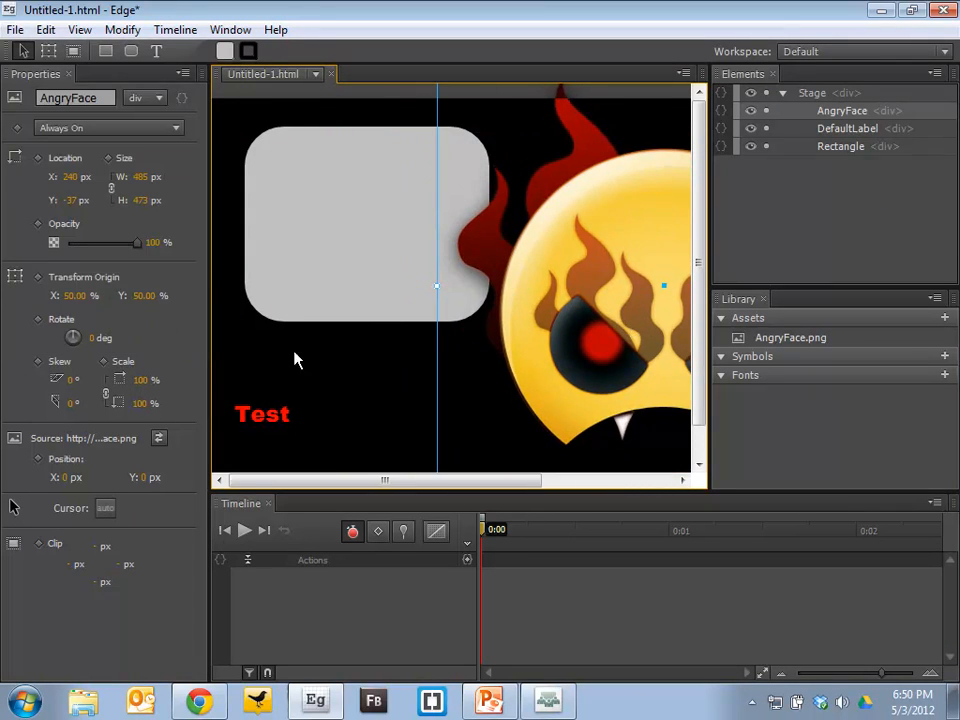
Step: Compare the properties offered for the DefaultLabel text, the rounded rectangle and the AngryFace image, shifting the image slightly
{"action": "left_click", "coordinate": [276, 410]}
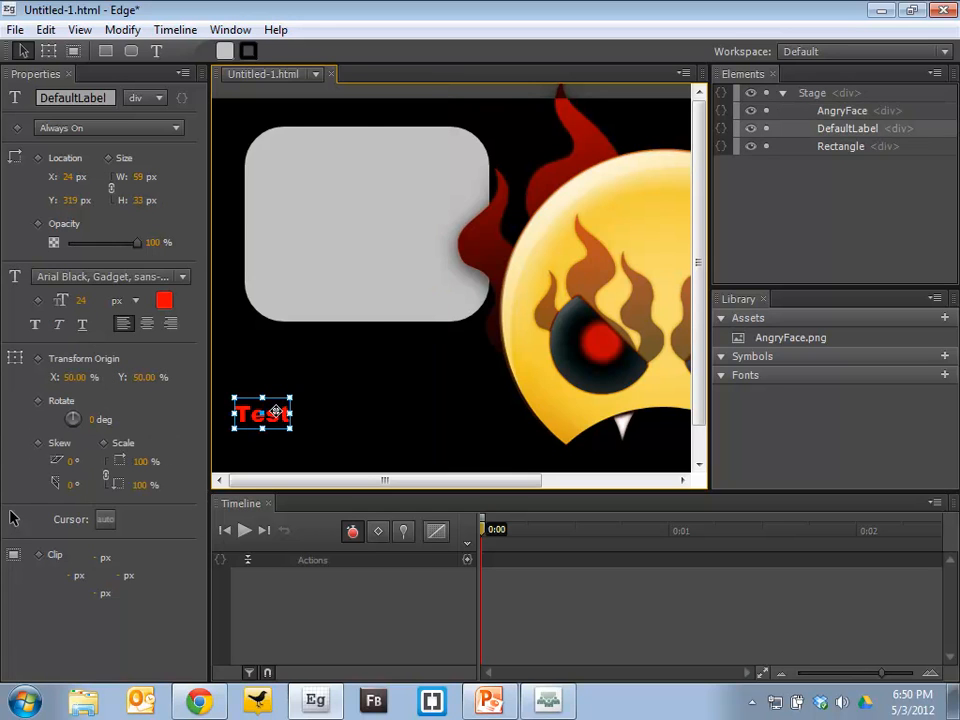
{"action": "left_click", "coordinate": [312, 279]}
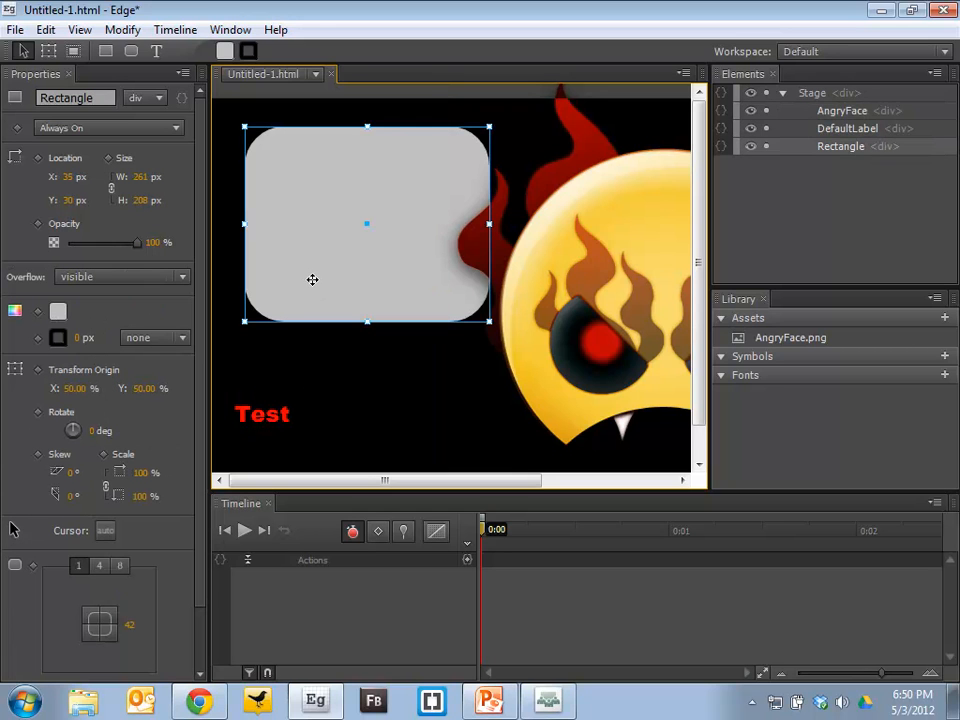
{"action": "left_click", "coordinate": [615, 294]}
{"action": "left_click_drag", "start_coordinate": [615, 294], "coordinate": [501, 259]}
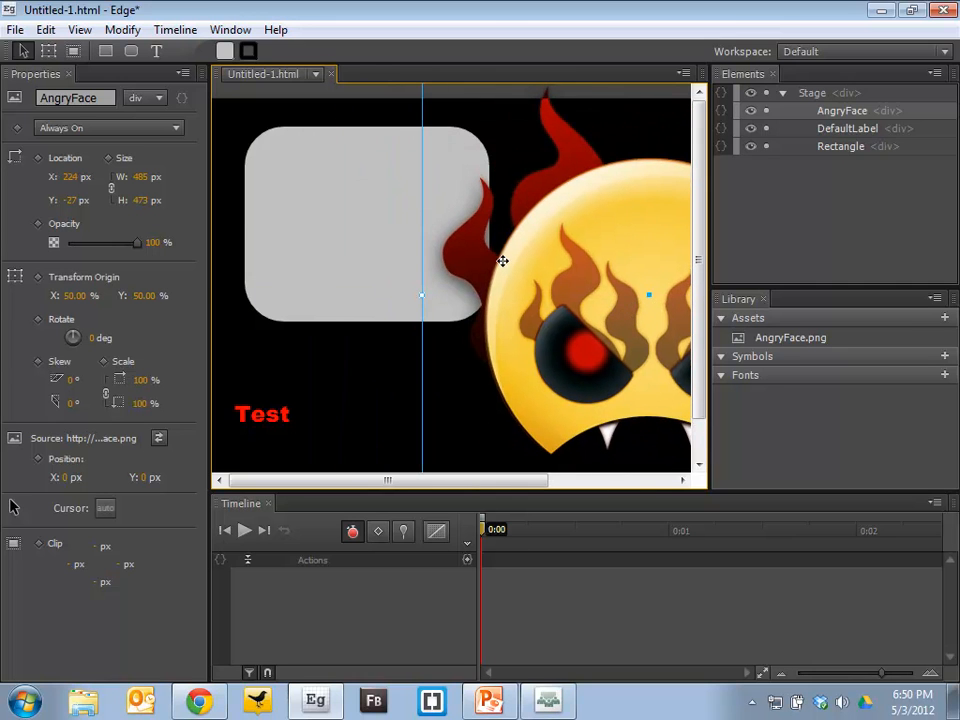
{"action": "left_click", "coordinate": [316, 220]}
{"action": "left_click", "coordinate": [243, 414]}
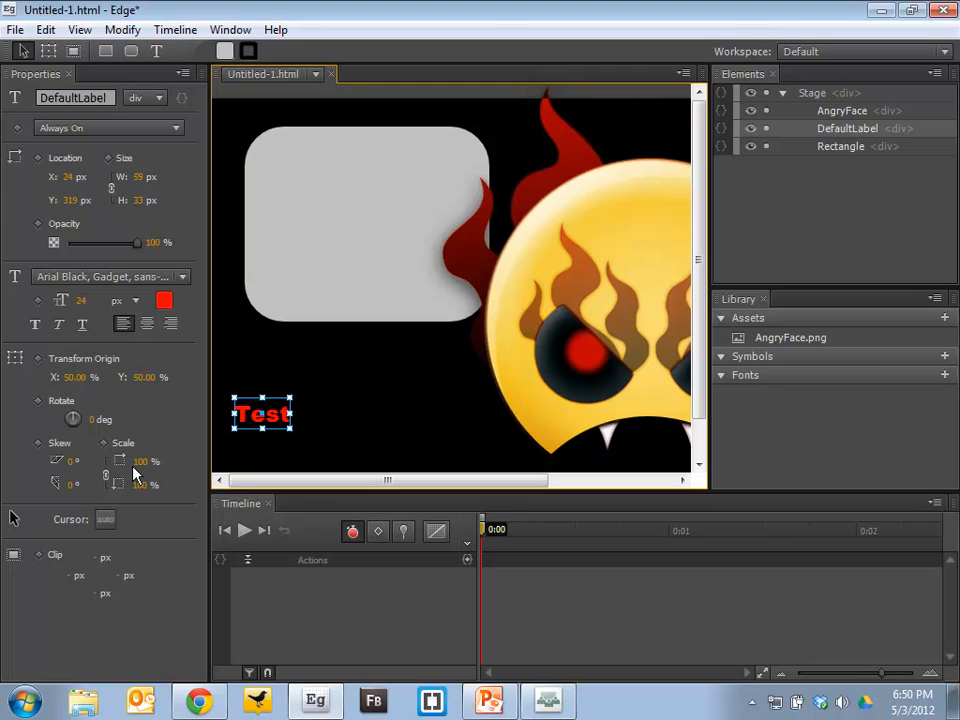
{"action": "left_click", "coordinate": [446, 250]}
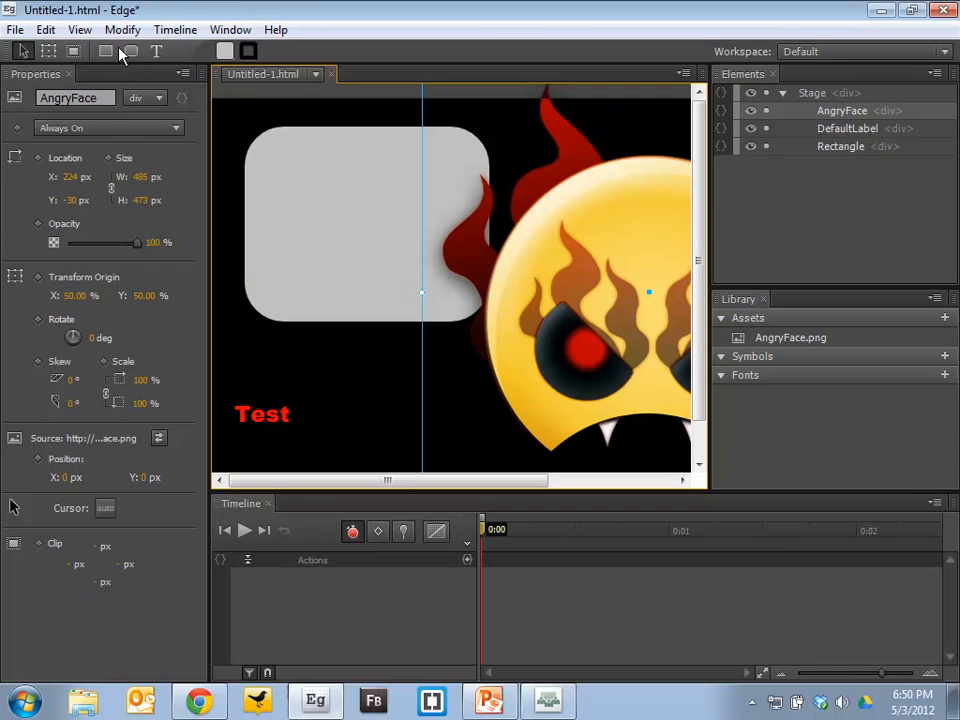
Step: Resize the rounded rectangle from its lower-left corner to about 179 by 257 px
{"action": "left_click", "coordinate": [298, 201]}
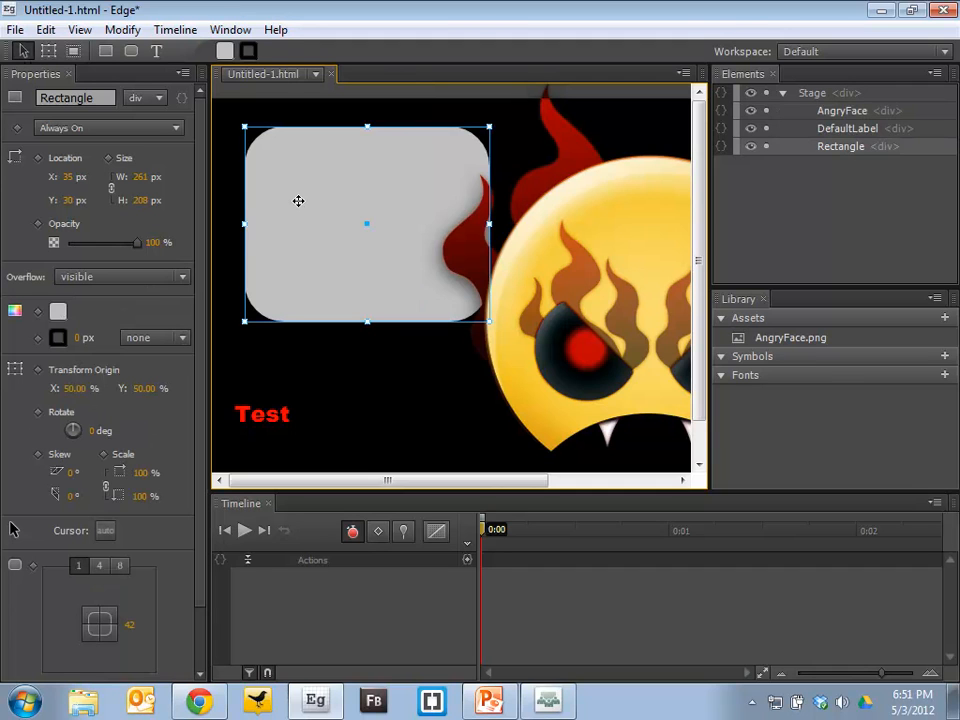
{"action": "left_click_drag", "start_coordinate": [244, 321], "coordinate": [321, 367]}
{"action": "mouse_move", "coordinate": [138, 244]}
{"action": "left_mouse_down"}
{"action": "mouse_move", "coordinate": [99, 249]}
{"action": "mouse_move", "coordinate": [155, 248]}
{"action": "left_mouse_up"}
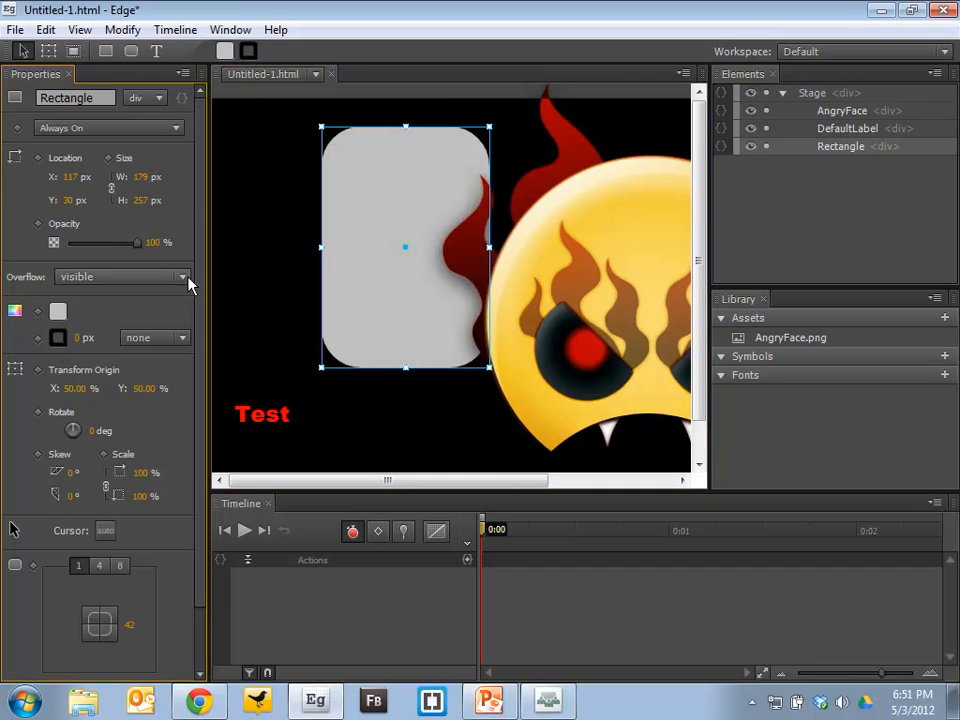
Step: Set the rounded rectangle's overflow to hidden and move it to about X 30 px and Y 35 px
{"action": "left_click", "coordinate": [185, 279]}
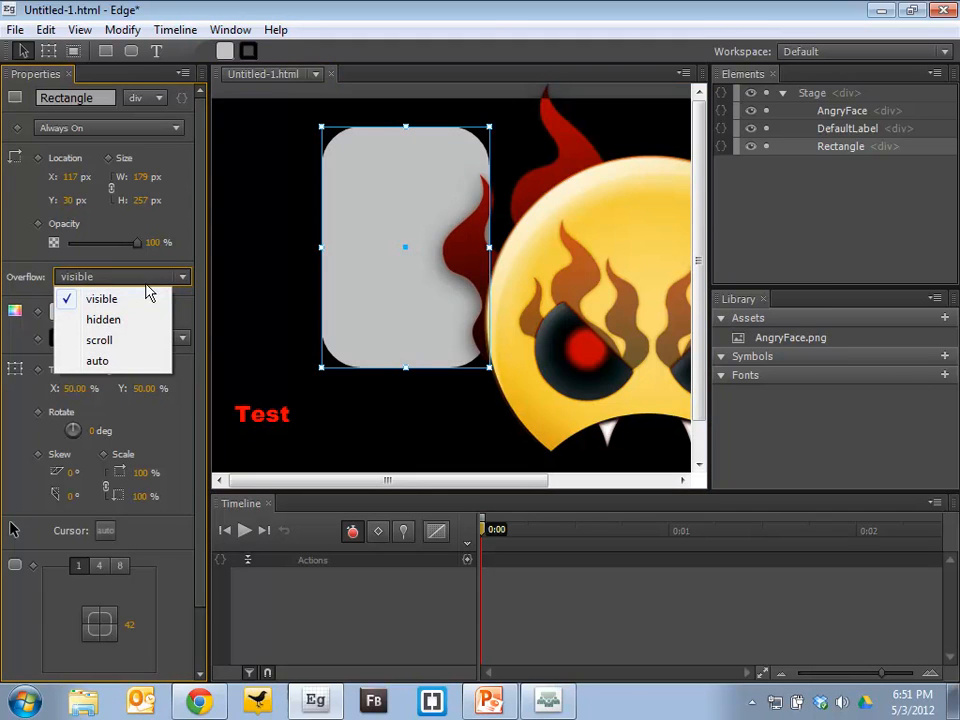
{"action": "left_click", "coordinate": [103, 320]}
{"action": "left_click_drag", "start_coordinate": [379, 334], "coordinate": [301, 340]}
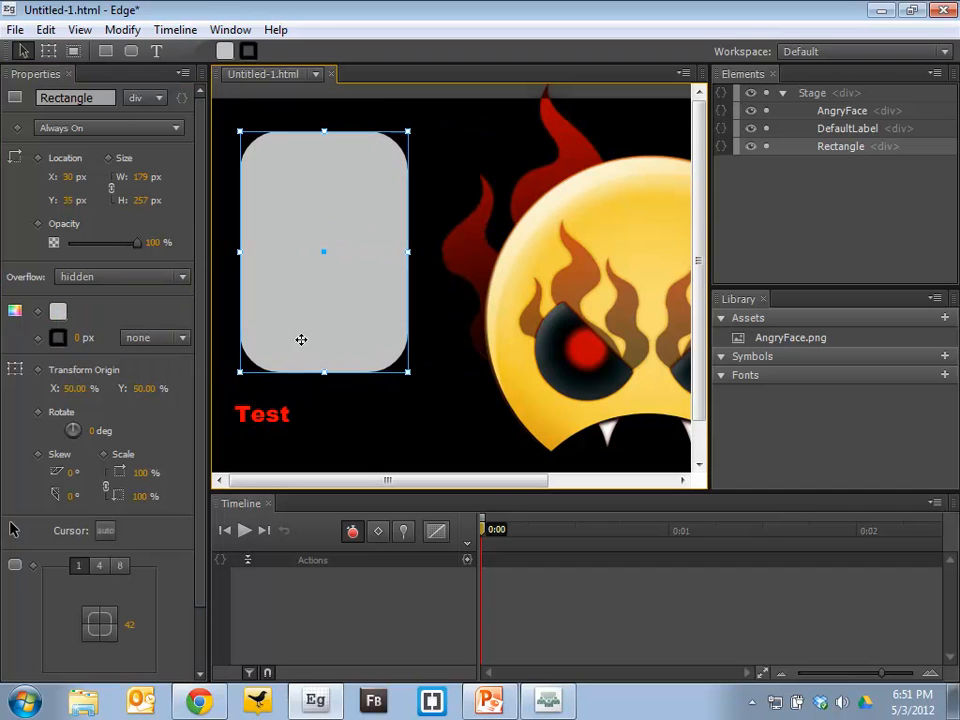
Step: Nest AngryFace inside Rectangle in the element hierarchy and move the image to about X -42 px and Y -49 px
{"action": "left_click", "coordinate": [828, 113]}
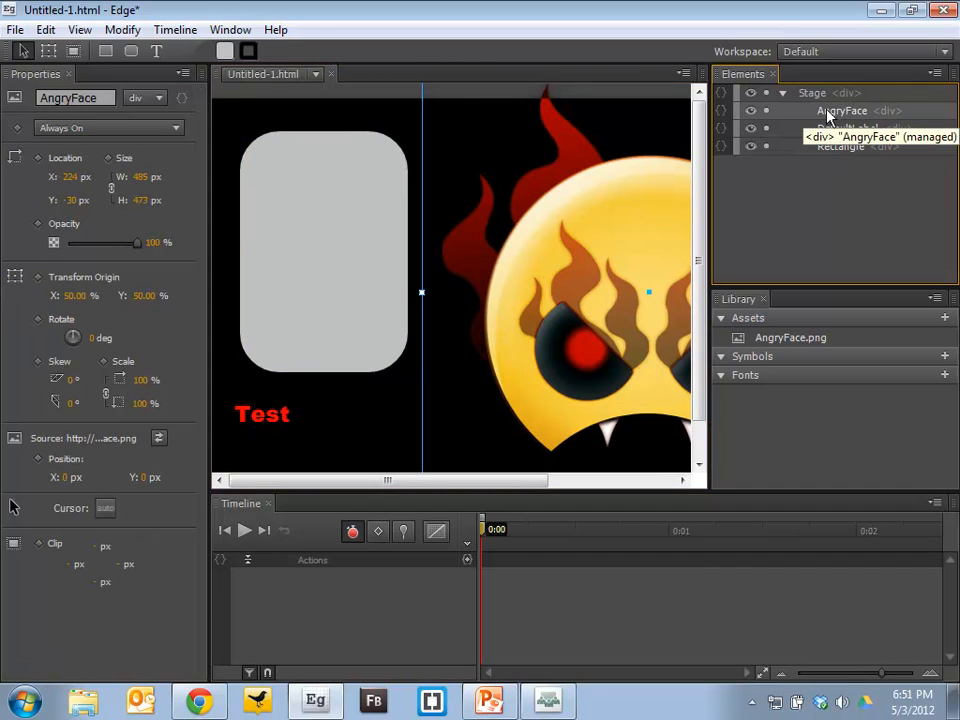
{"action": "left_click_drag", "start_coordinate": [838, 140], "coordinate": [843, 155]}
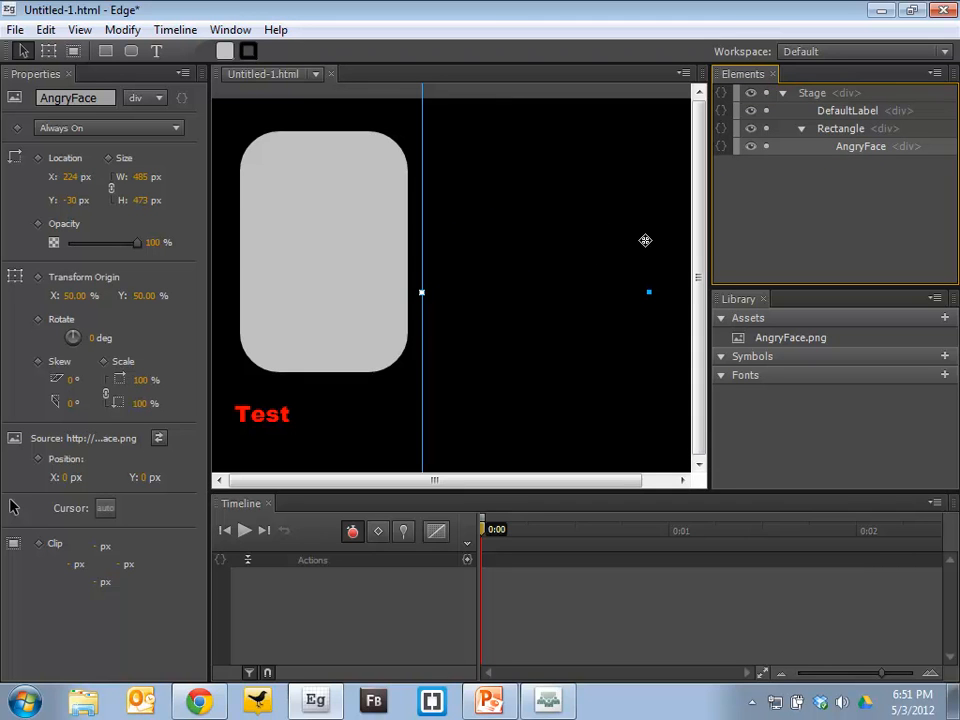
{"action": "left_click_drag", "start_coordinate": [660, 317], "coordinate": [360, 293]}
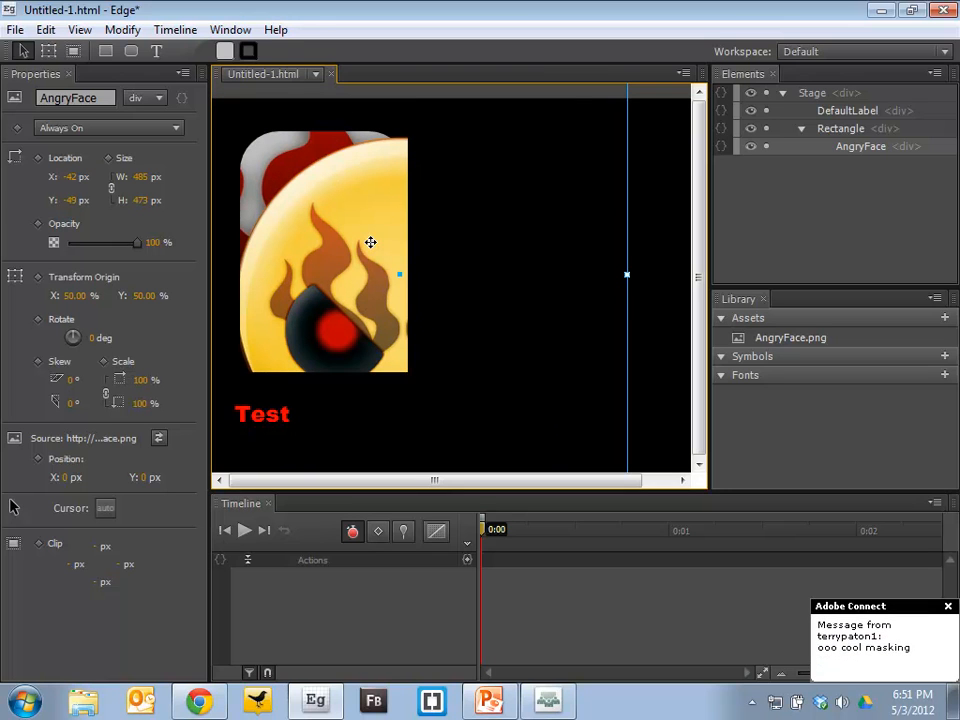
Step: Move AngryFace out of Rectangle to the stage level and place it at about X 209 px and Y 23 px
{"action": "left_click", "coordinate": [844, 116]}
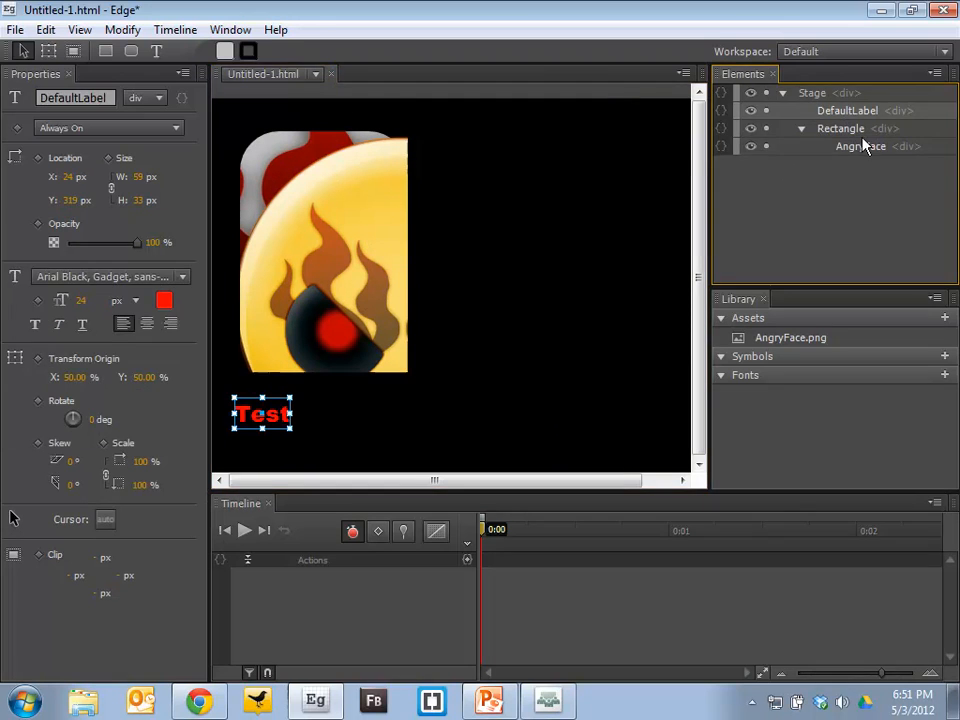
{"action": "left_click", "coordinate": [855, 132]}
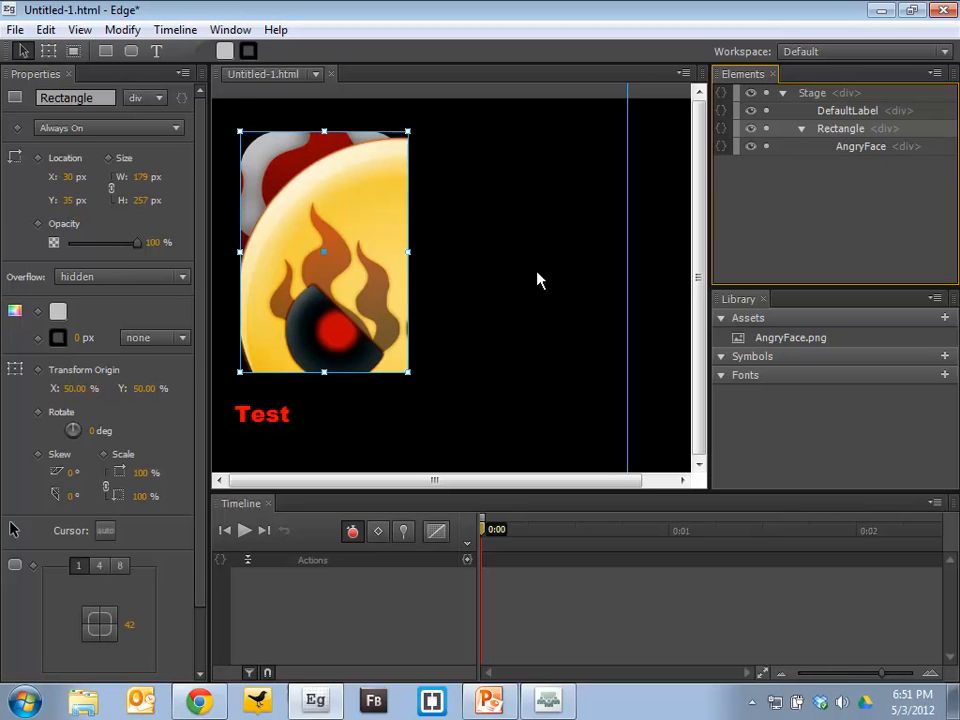
{"action": "left_click", "coordinate": [650, 345]}
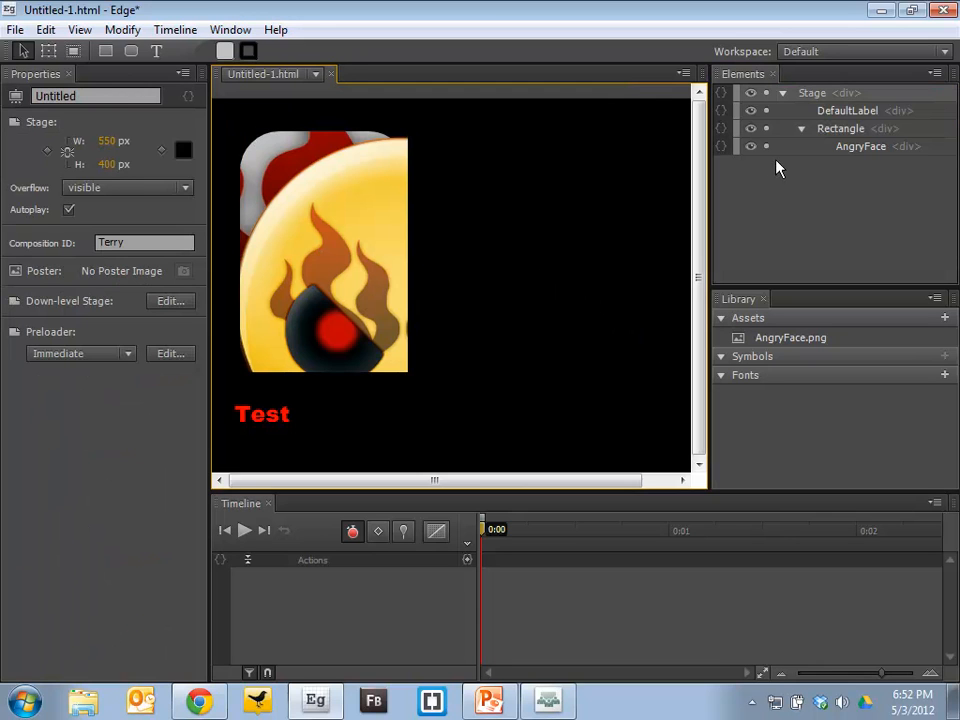
{"action": "left_click", "coordinate": [853, 150]}
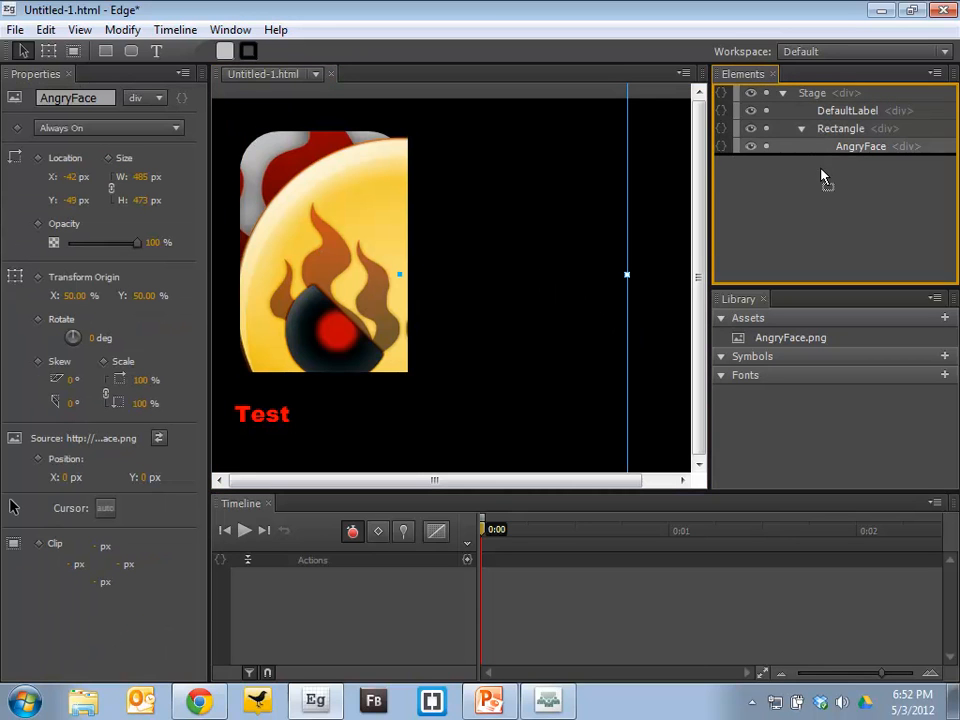
{"action": "left_click_drag", "start_coordinate": [859, 149], "coordinate": [836, 130]}
{"action": "left_click_drag", "start_coordinate": [370, 219], "coordinate": [605, 287]}
Step: Change the rounded rectangle's background color from gray to a muted red
{"action": "left_click", "coordinate": [359, 275]}
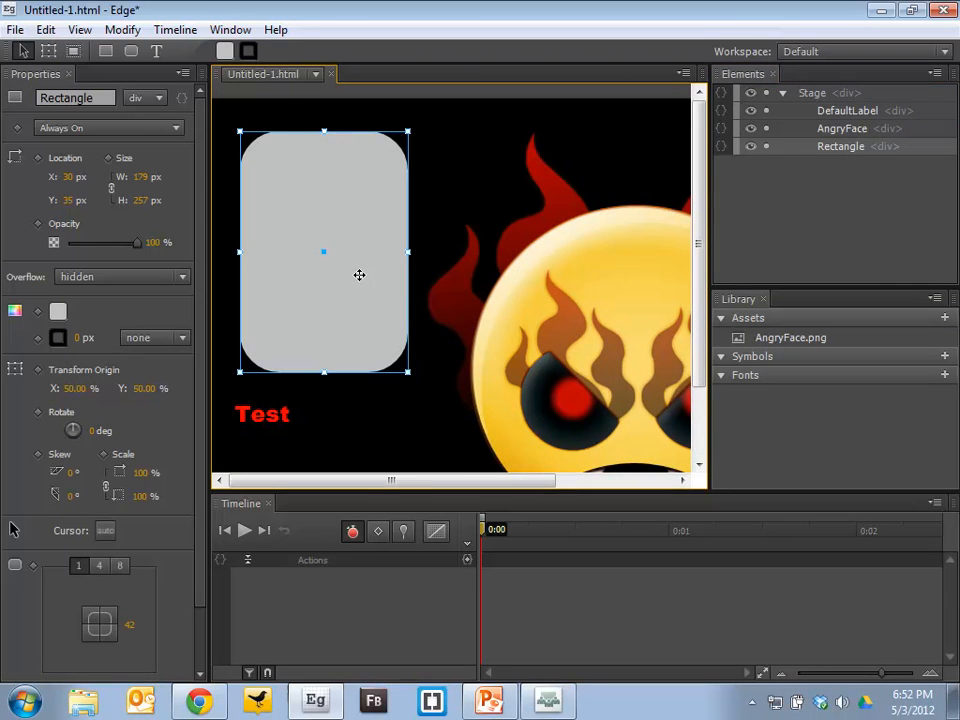
{"action": "left_click", "coordinate": [59, 317]}
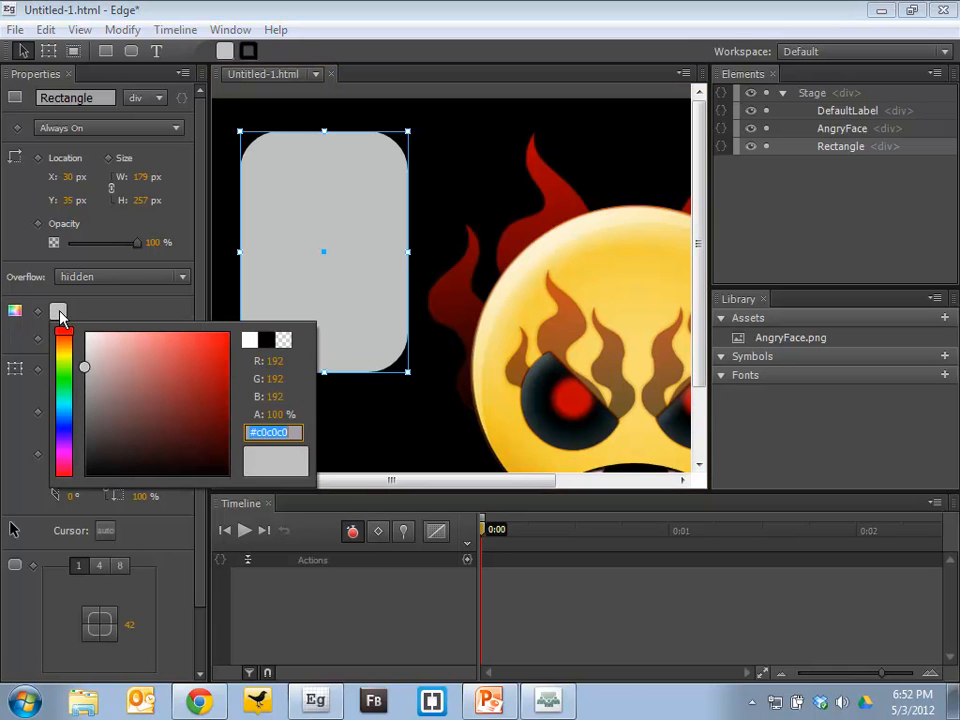
{"action": "left_click", "coordinate": [169, 360]}
{"action": "left_click", "coordinate": [152, 325]}
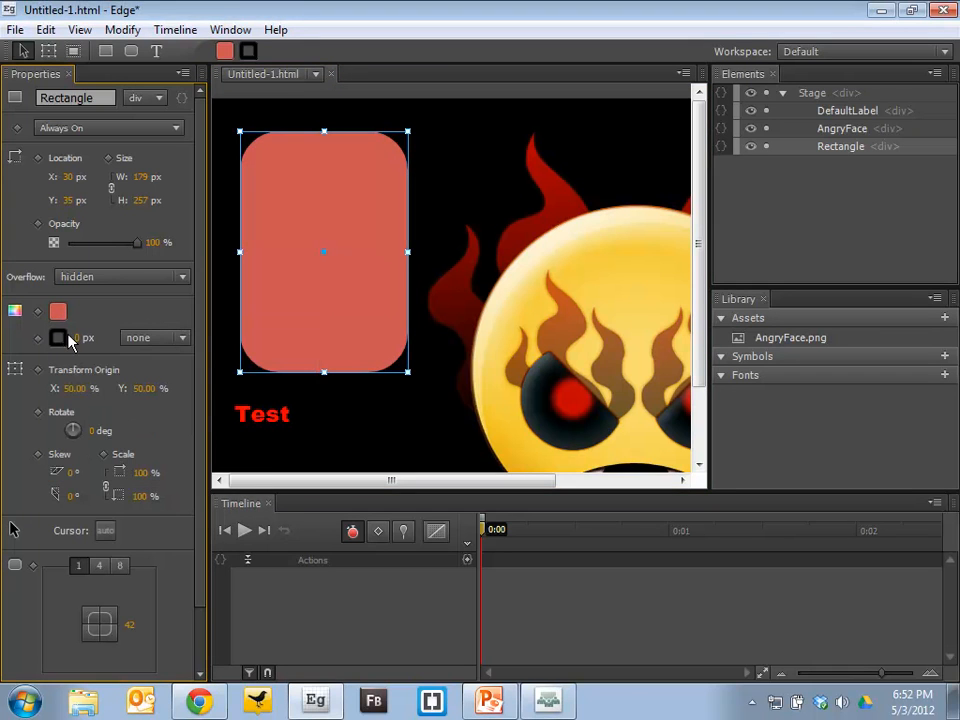
Step: Give the rounded rectangle a 3 px solid bright green border and review the available border styles
{"action": "mouse_move", "coordinate": [78, 342]}
{"action": "left_mouse_down"}
{"action": "mouse_move", "coordinate": [114, 344]}
{"action": "mouse_move", "coordinate": [80, 343]}
{"action": "left_mouse_up"}
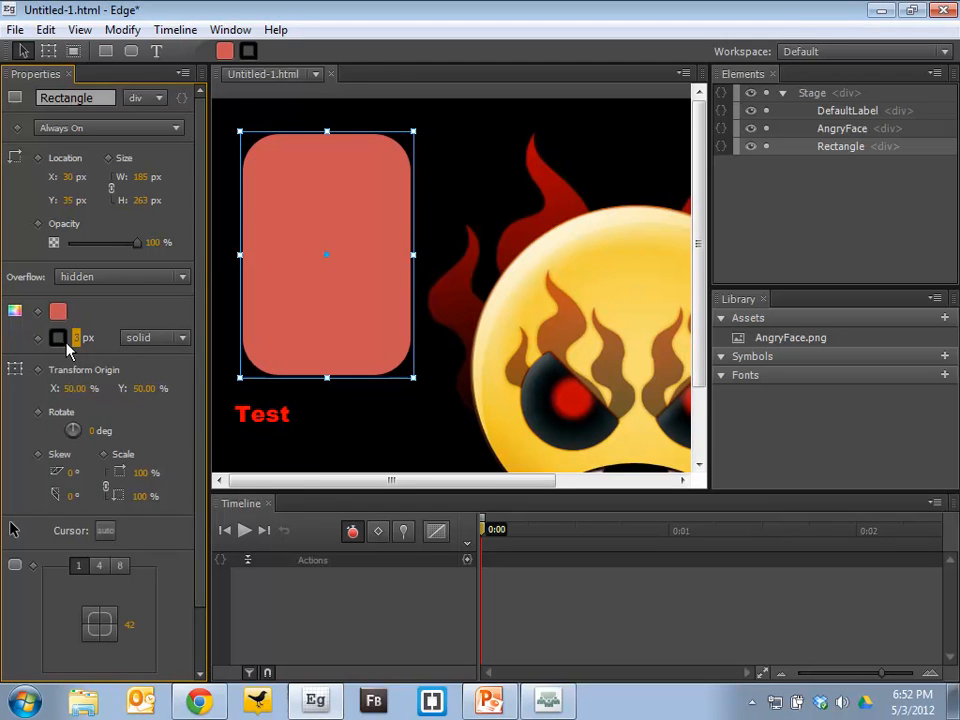
{"action": "left_click", "coordinate": [58, 337]}
{"action": "left_click", "coordinate": [64, 395]}
{"action": "left_click_drag", "start_coordinate": [124, 407], "coordinate": [260, 307]}
{"action": "left_click", "coordinate": [376, 165]}
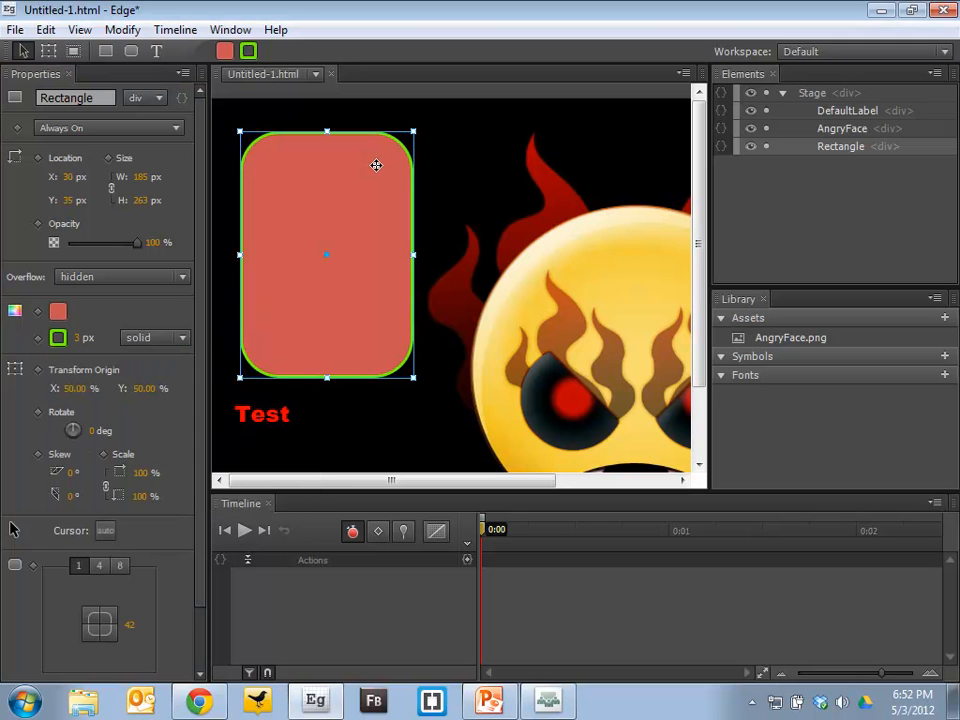
{"action": "left_click", "coordinate": [158, 338]}
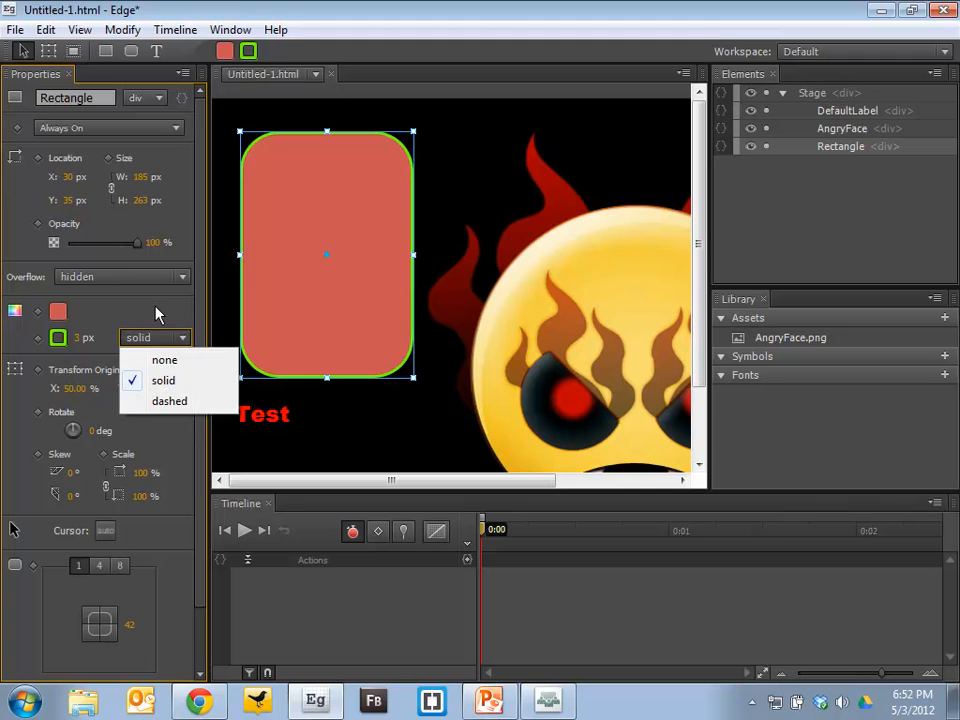
{"action": "left_click", "coordinate": [158, 315]}
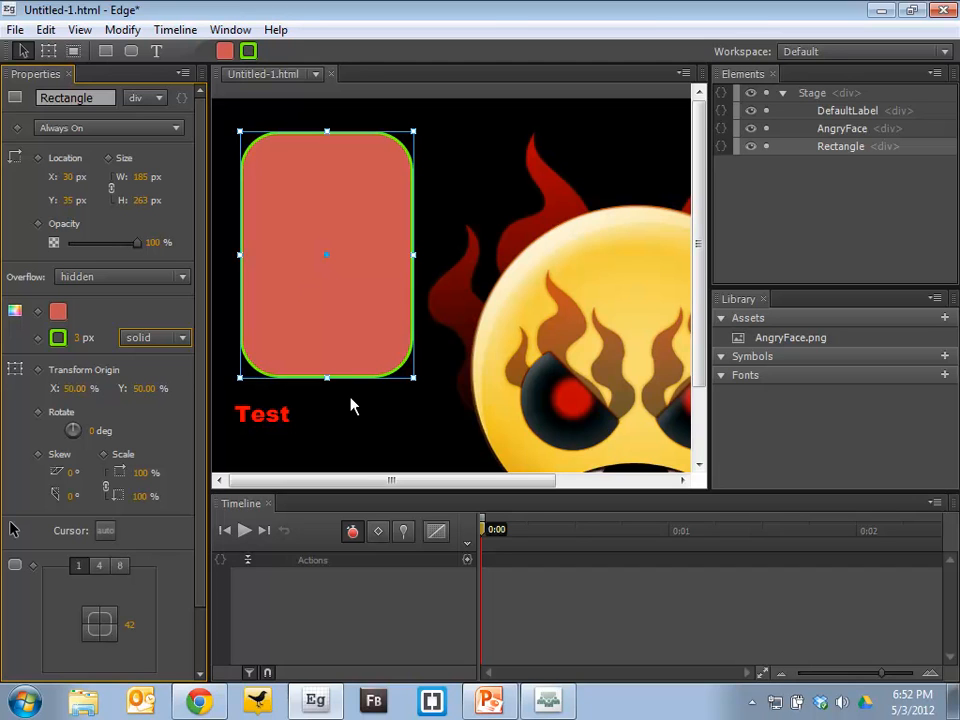
Step: Shrink the rounded rectangle to about 69 by 81 px and duplicate it twice, spacing the copies in a row beside it
{"action": "left_click_drag", "start_coordinate": [411, 377], "coordinate": [305, 210]}
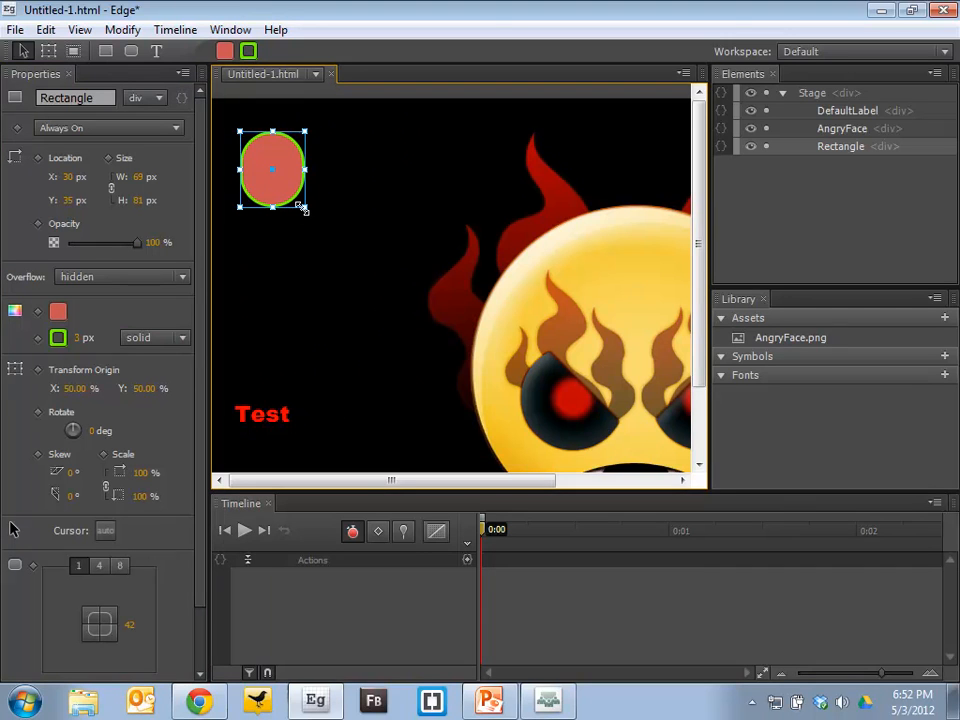
{"action": "key", "text": "ctrl+d"}
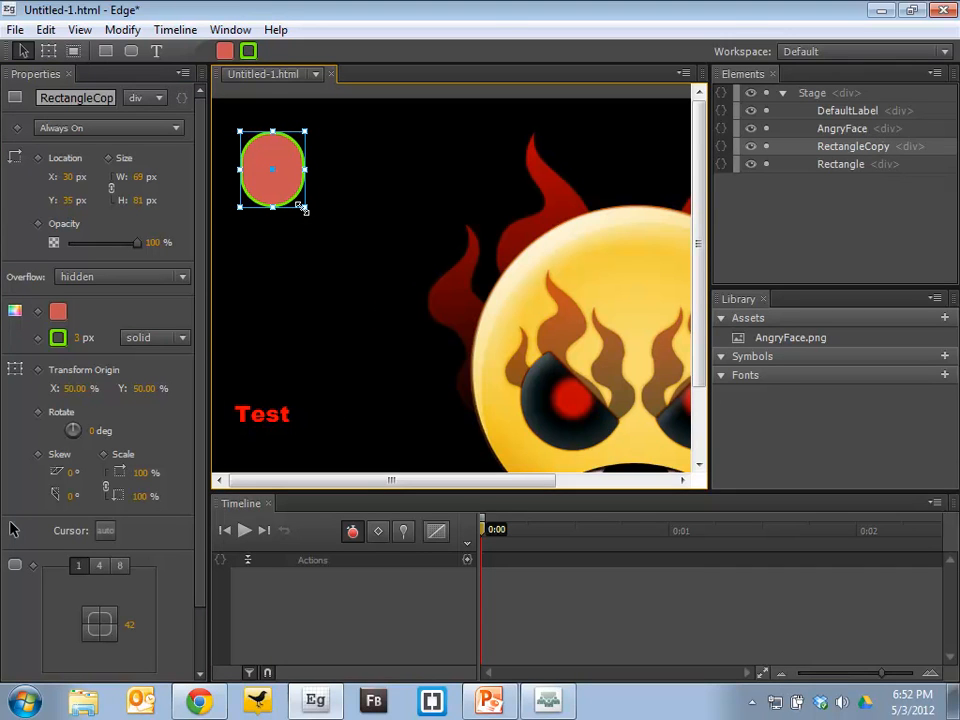
{"action": "left_click_drag", "start_coordinate": [287, 178], "coordinate": [376, 177]}
{"action": "key", "text": "ctrl+d"}
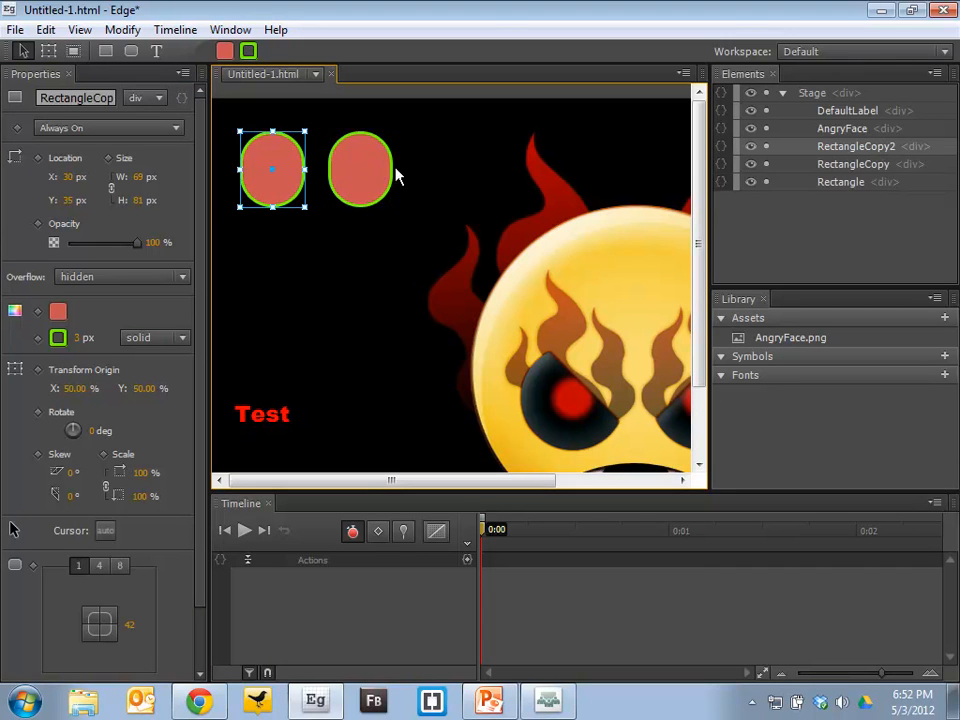
{"action": "left_click_drag", "start_coordinate": [289, 189], "coordinate": [462, 187]}
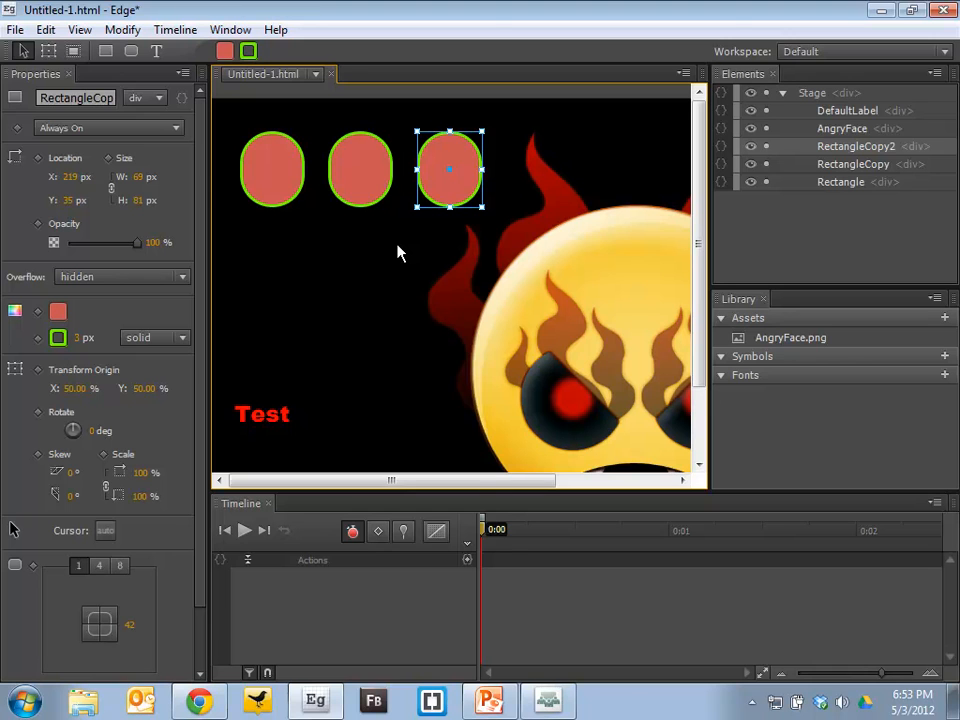
Step: Convert the third oval in the row into a symbol named OvalPrimitive
{"action": "key", "text": "ctrl+y"}
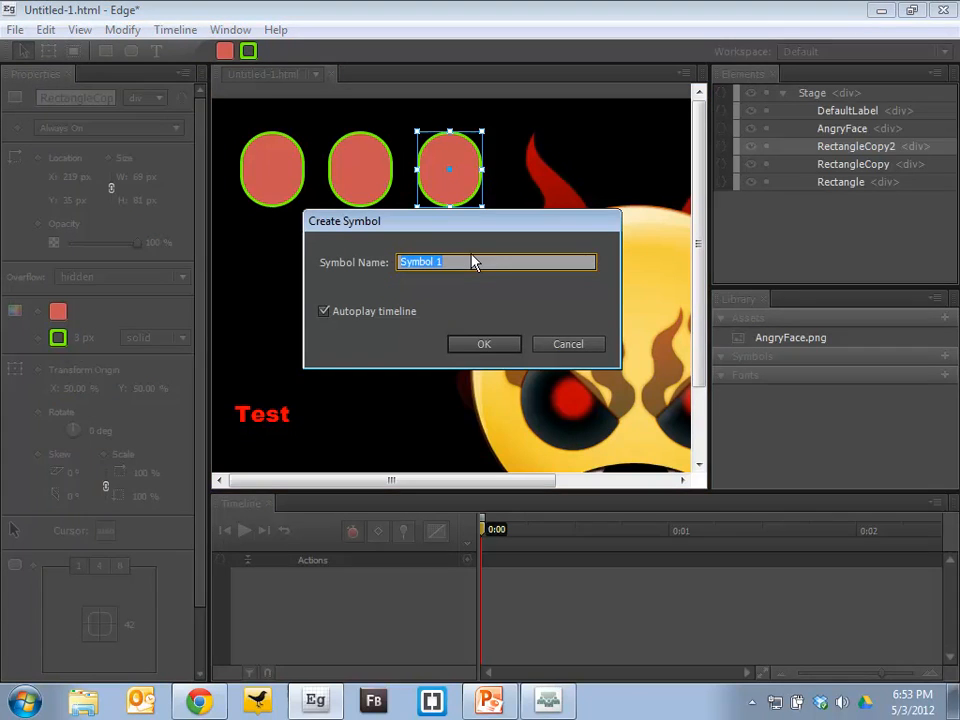
{"action": "type", "text": "OvalPrimitive"}
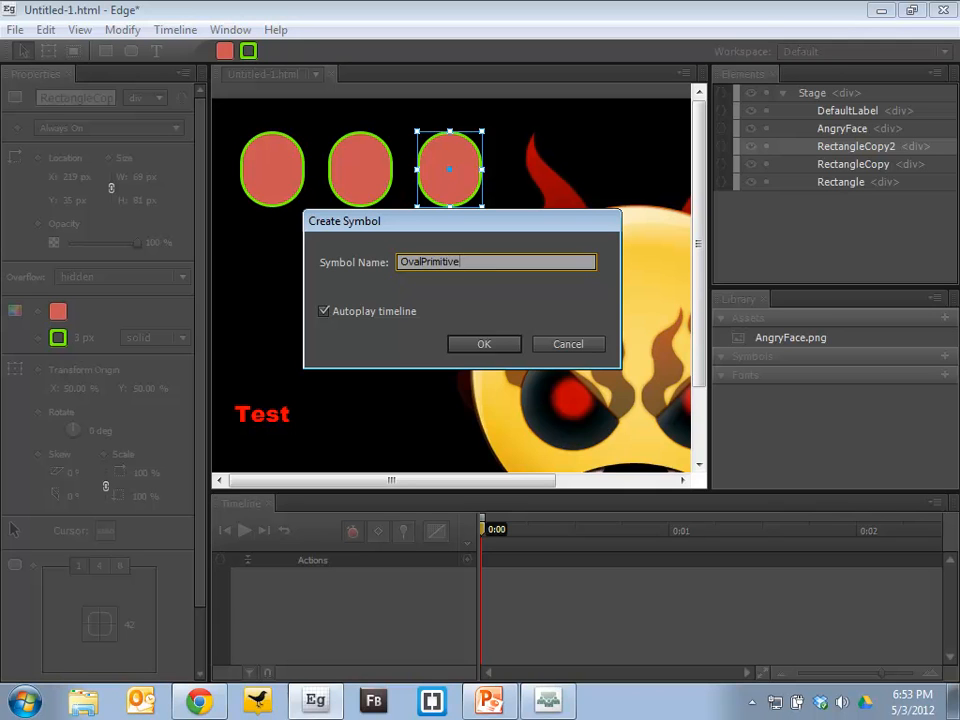
{"action": "left_click", "coordinate": [489, 346]}
Step: Move AngryFace clear of the ovals to about X 307 px and Y -14 px, and inspect the OvalPrimitive symbol's properties and library entry
{"action": "left_click", "coordinate": [444, 179]}
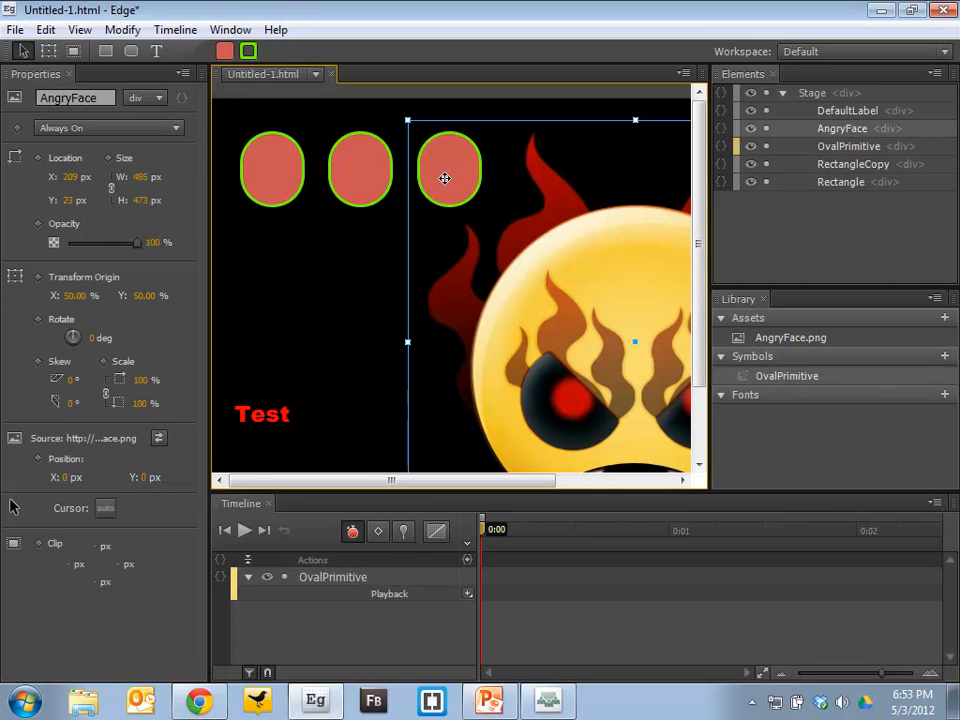
{"action": "left_click_drag", "start_coordinate": [499, 212], "coordinate": [591, 177]}
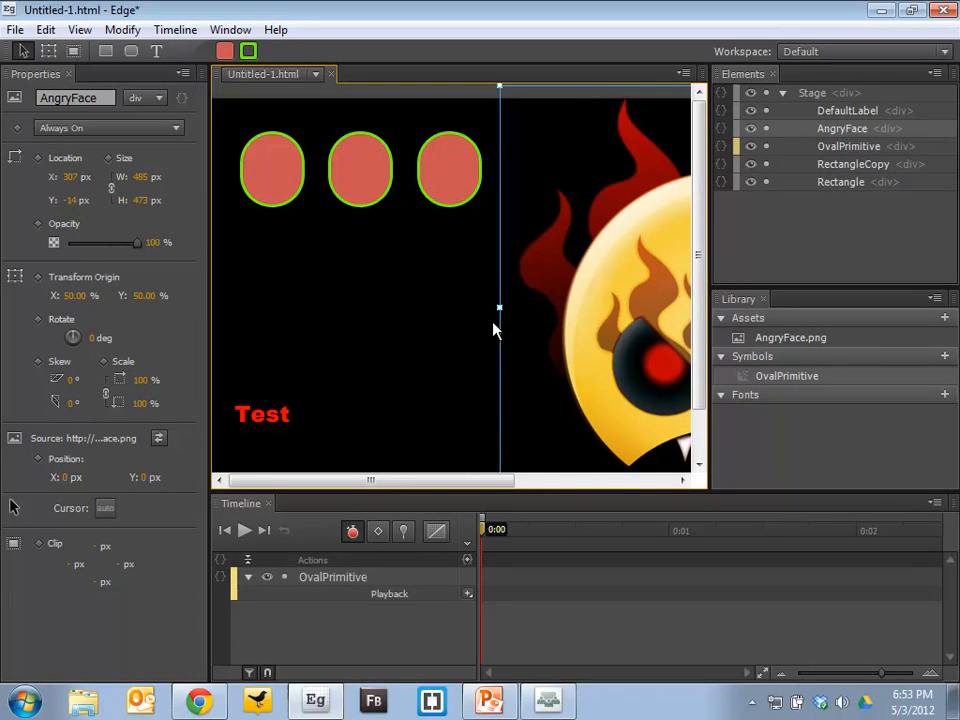
{"action": "left_click", "coordinate": [442, 162]}
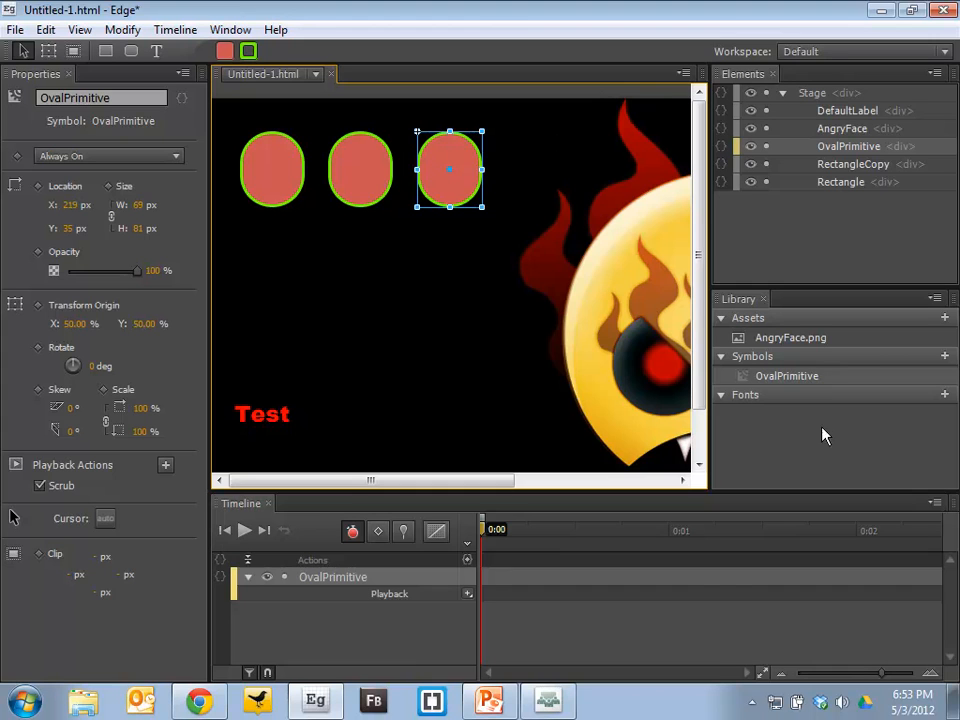
{"action": "left_click", "coordinate": [742, 305]}
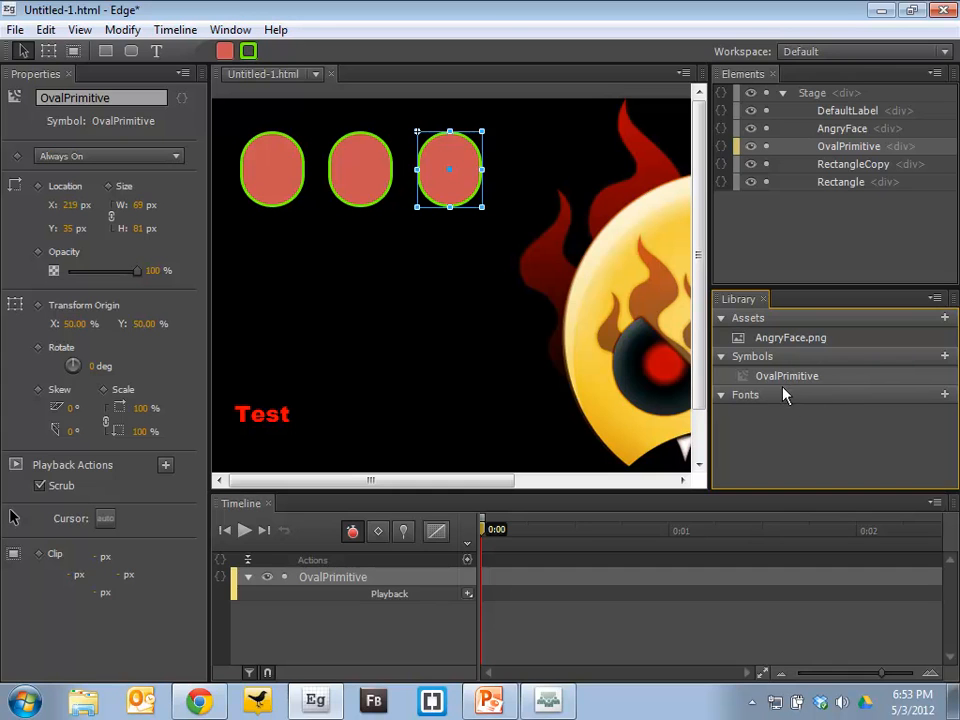
{"action": "left_click", "coordinate": [501, 197]}
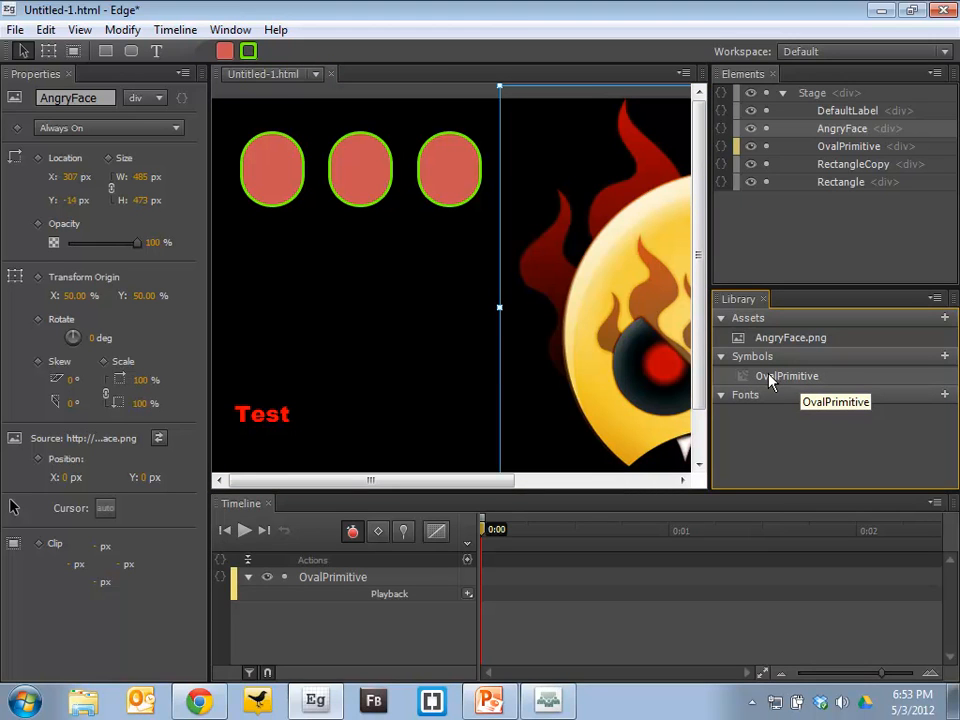
{"action": "left_click", "coordinate": [386, 291]}
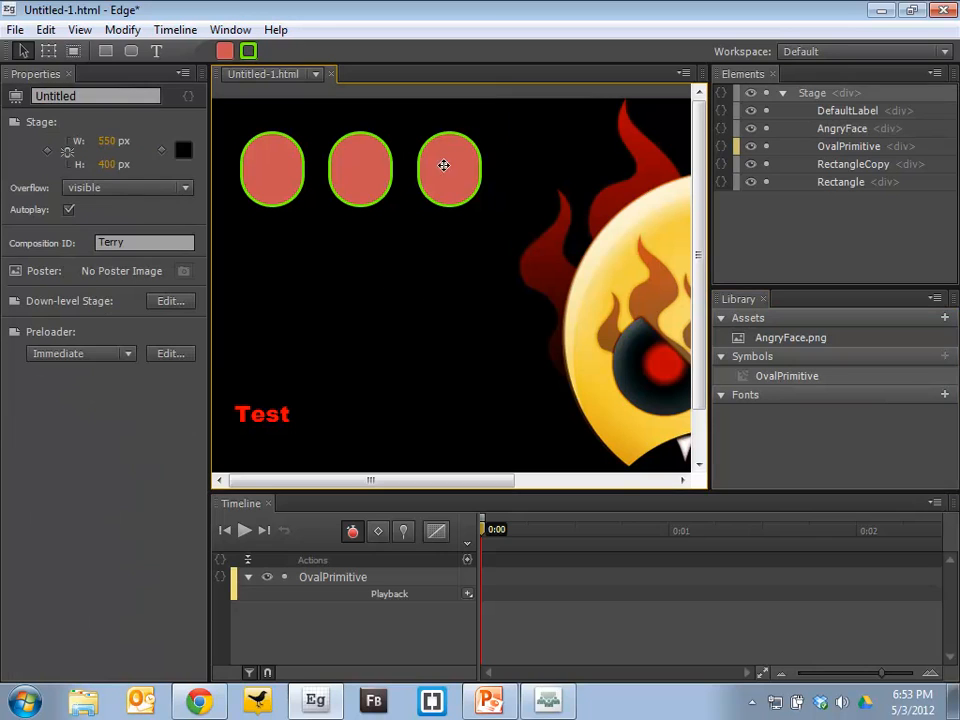
Step: Move the OvalPrimitive instance below the row and duplicate it three times, scattering the copies over the stage above the Test label
{"action": "left_click", "coordinate": [439, 167]}
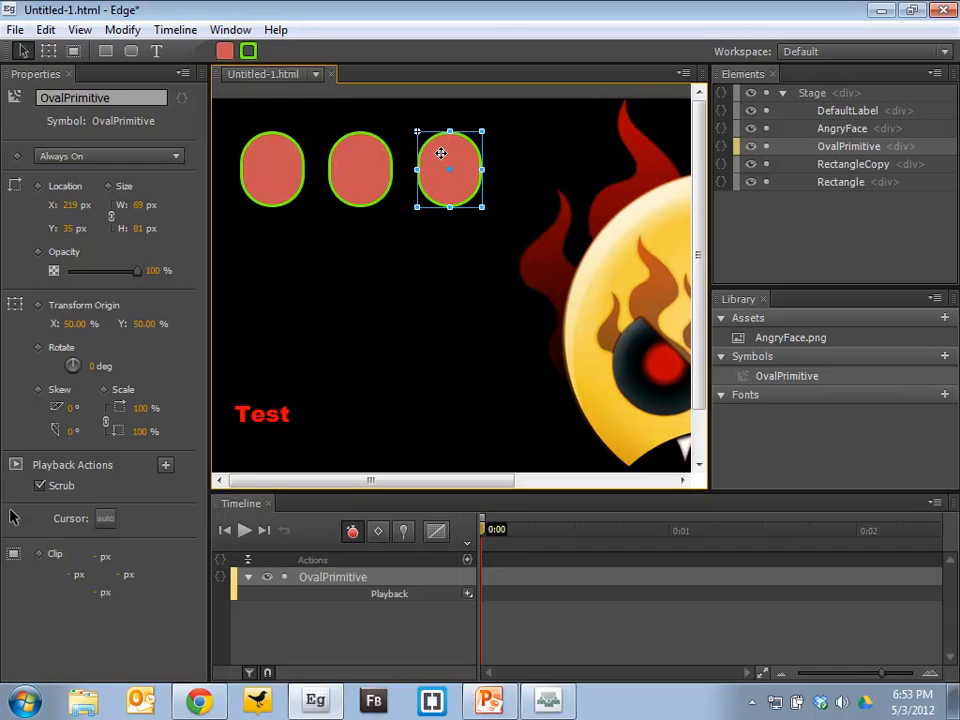
{"action": "left_click_drag", "start_coordinate": [440, 153], "coordinate": [287, 306]}
{"action": "key", "text": "ctrl+d"}
{"action": "left_click_drag", "start_coordinate": [392, 345], "coordinate": [401, 385]}
{"action": "key", "text": "ctrl+d"}
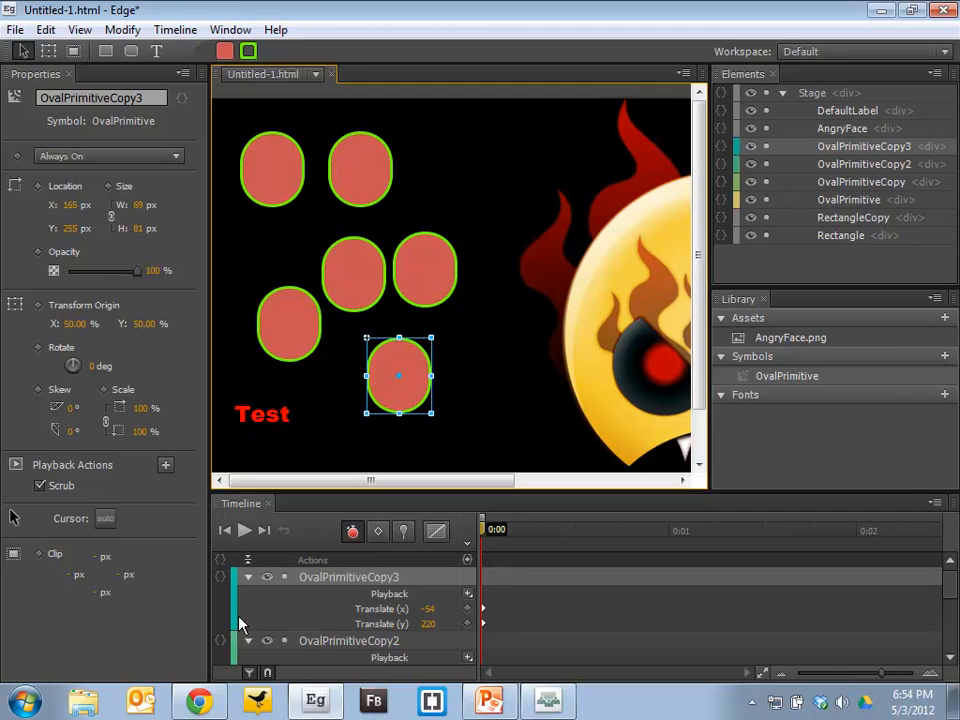
Step: Collapse the timeline tracks of OvalPrimitive and its three copies
{"action": "left_click", "coordinate": [248, 578]}
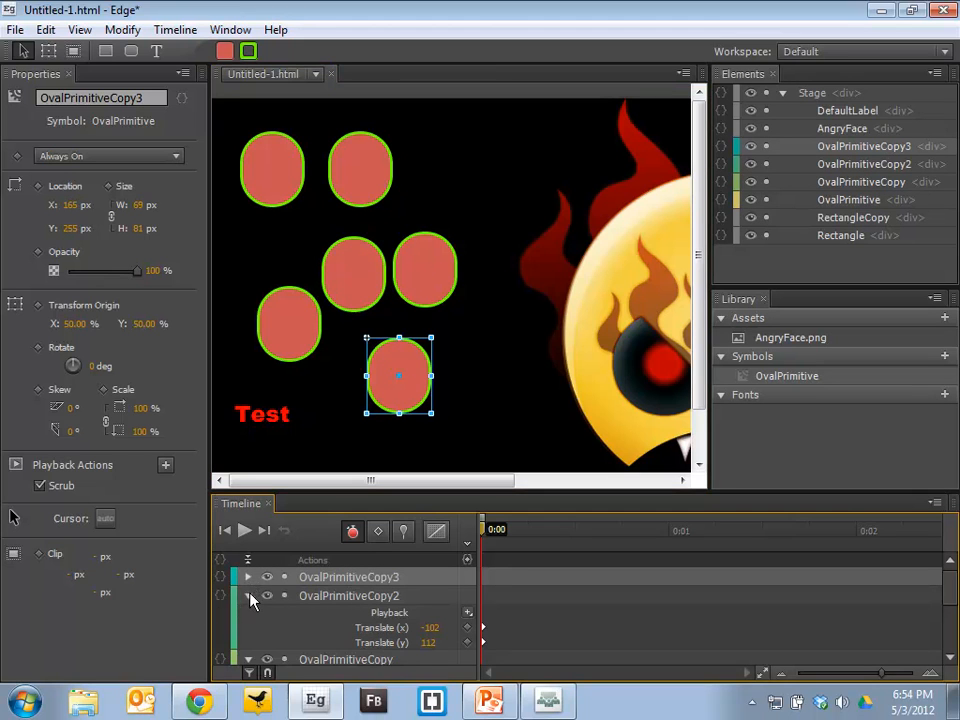
{"action": "left_click", "coordinate": [248, 596]}
{"action": "left_click", "coordinate": [248, 614]}
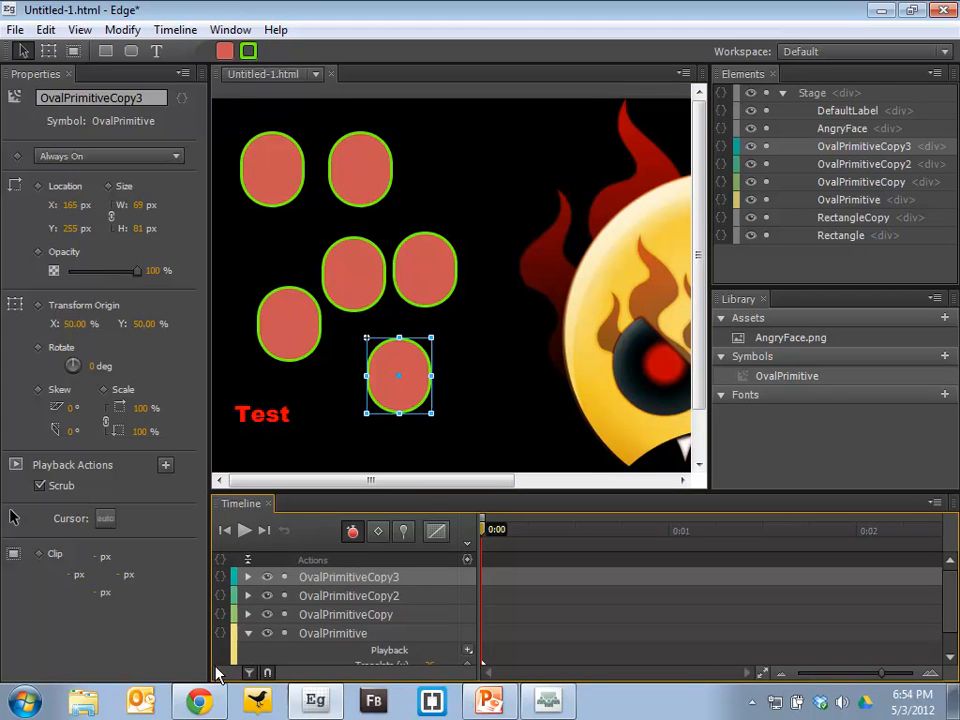
{"action": "left_click", "coordinate": [248, 633]}
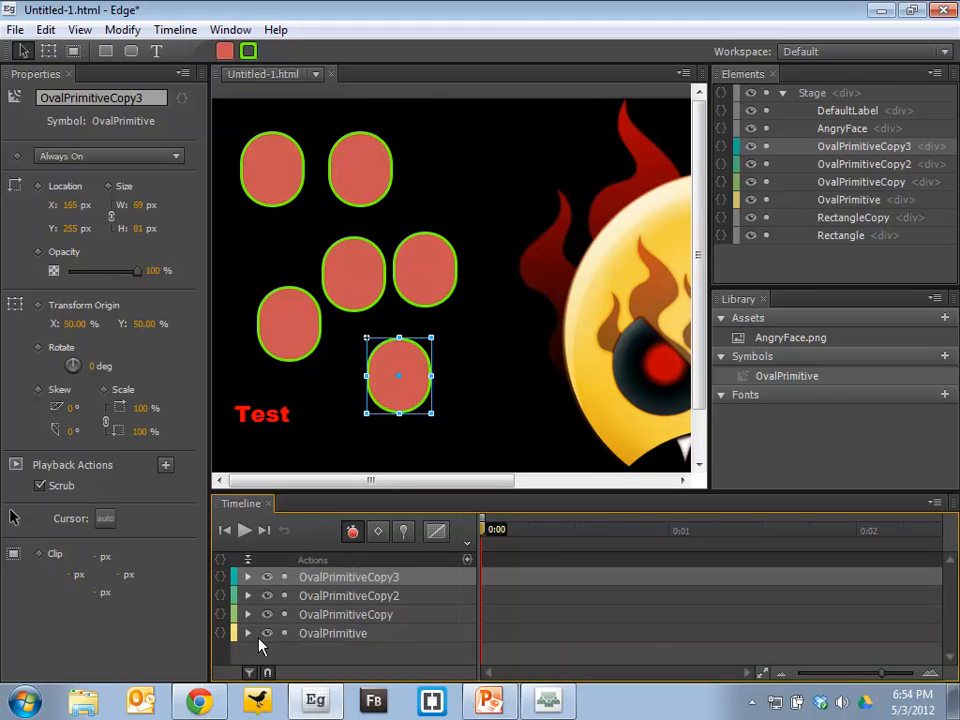
Step: Hide and show OvalPrimitiveCopy2 and OvalPrimitiveCopy again to demonstrate element visibility
{"action": "left_click", "coordinate": [267, 596]}
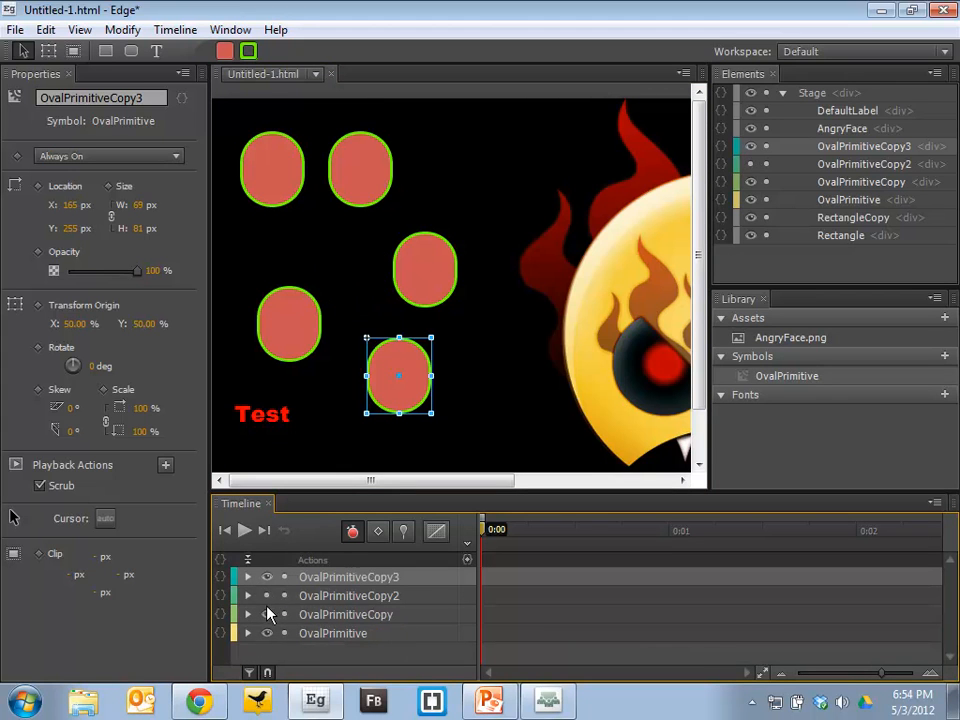
{"action": "left_click", "coordinate": [267, 614]}
{"action": "left_click", "coordinate": [267, 596]}
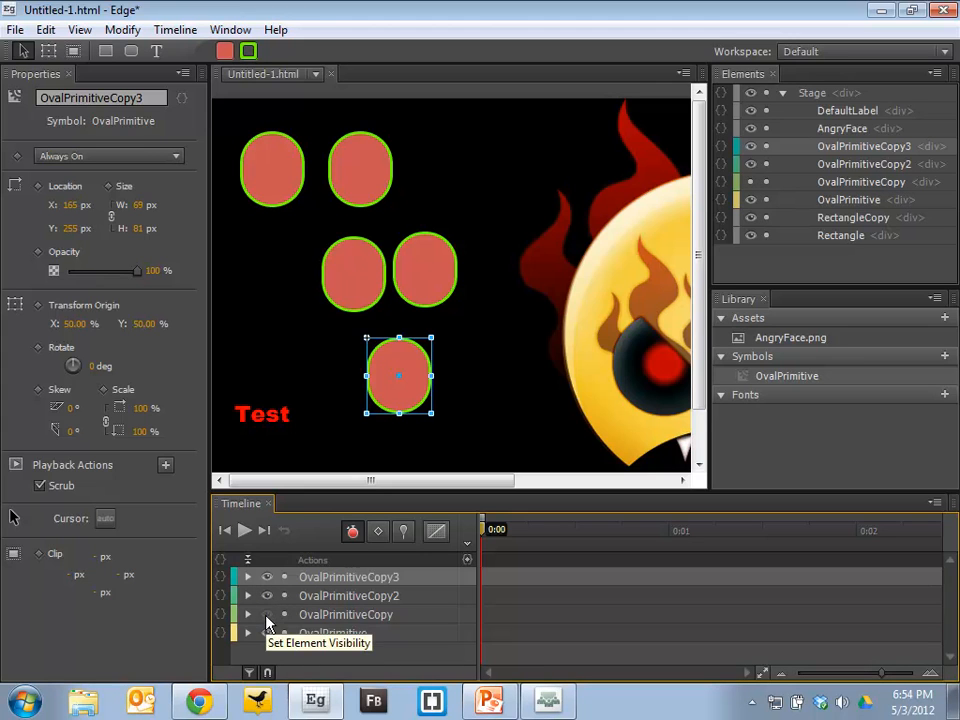
{"action": "left_click", "coordinate": [267, 614]}
Step: Lock and unlock OvalPrimitiveCopy and OvalPrimitiveCopy2, reviewing the commands offered for a locked element
{"action": "left_click", "coordinate": [285, 614]}
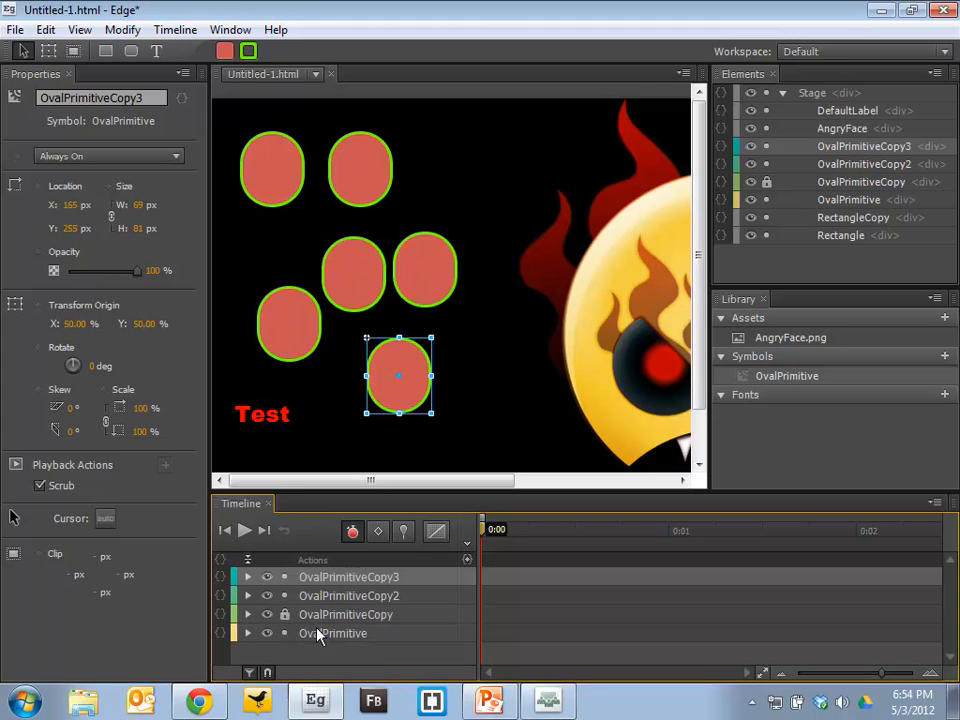
{"action": "left_click", "coordinate": [285, 614]}
{"action": "left_click", "coordinate": [285, 596]}
{"action": "right_click", "coordinate": [312, 598]}
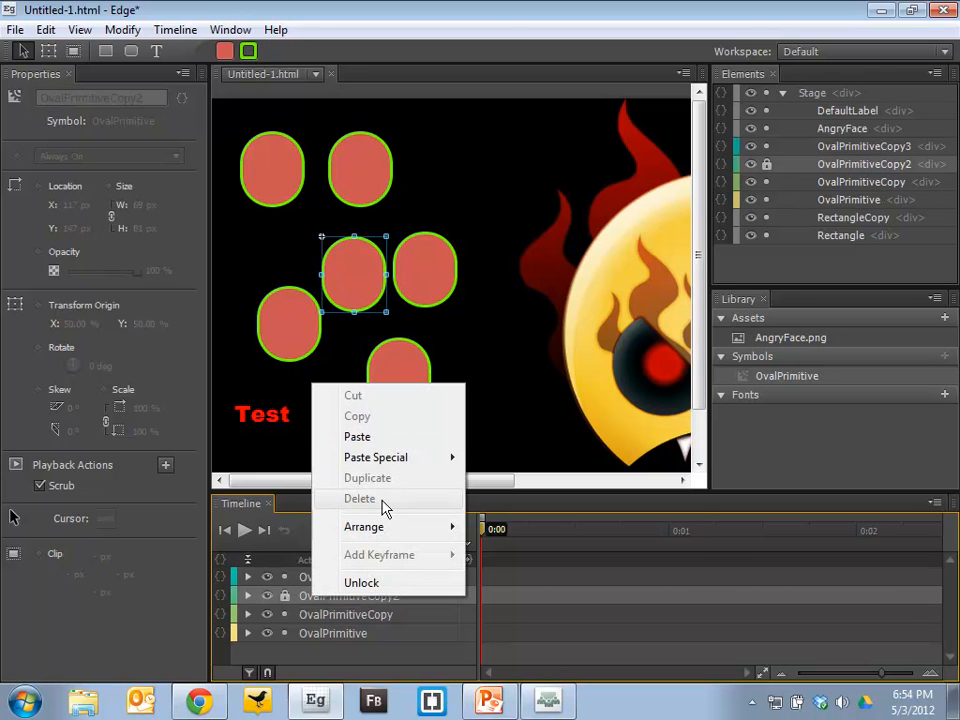
{"action": "mouse_move", "coordinate": [387, 462]}
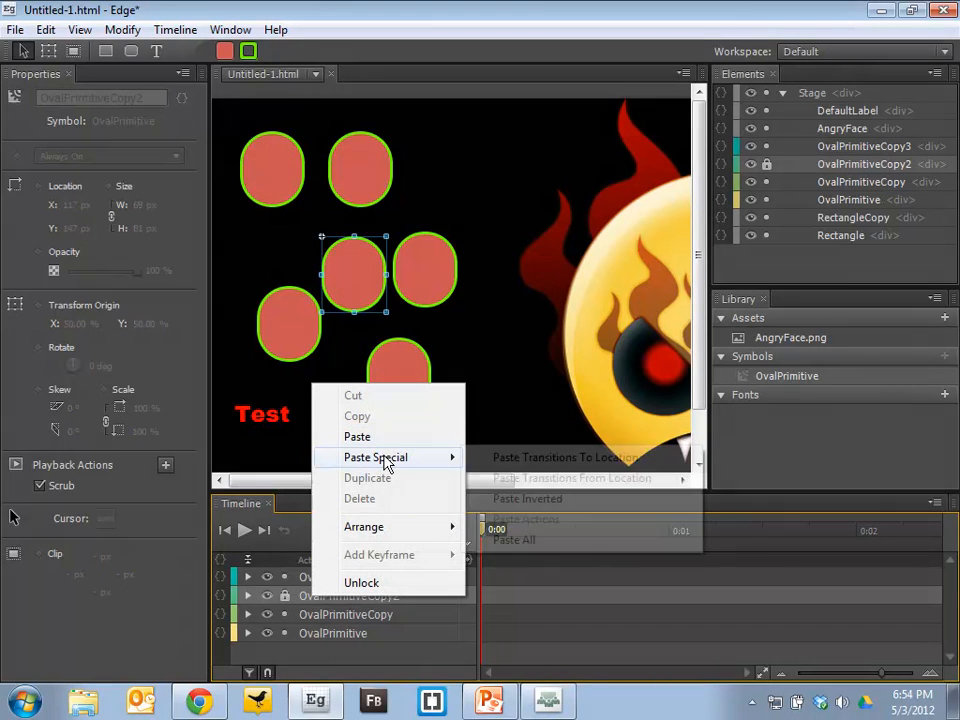
{"action": "left_click", "coordinate": [797, 283]}
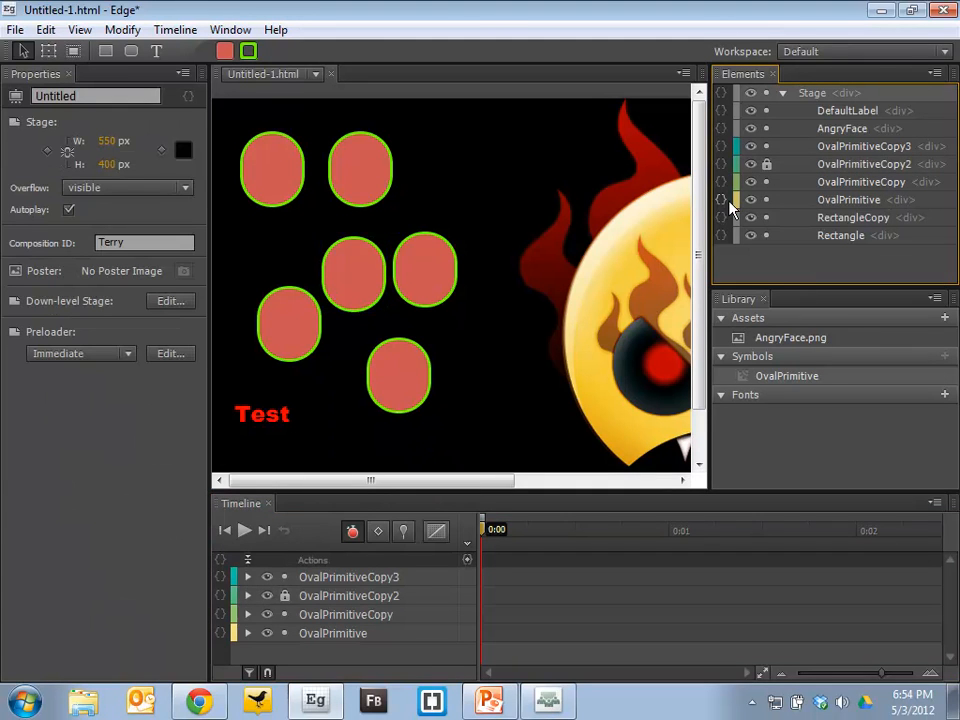
{"action": "left_click", "coordinate": [284, 596]}
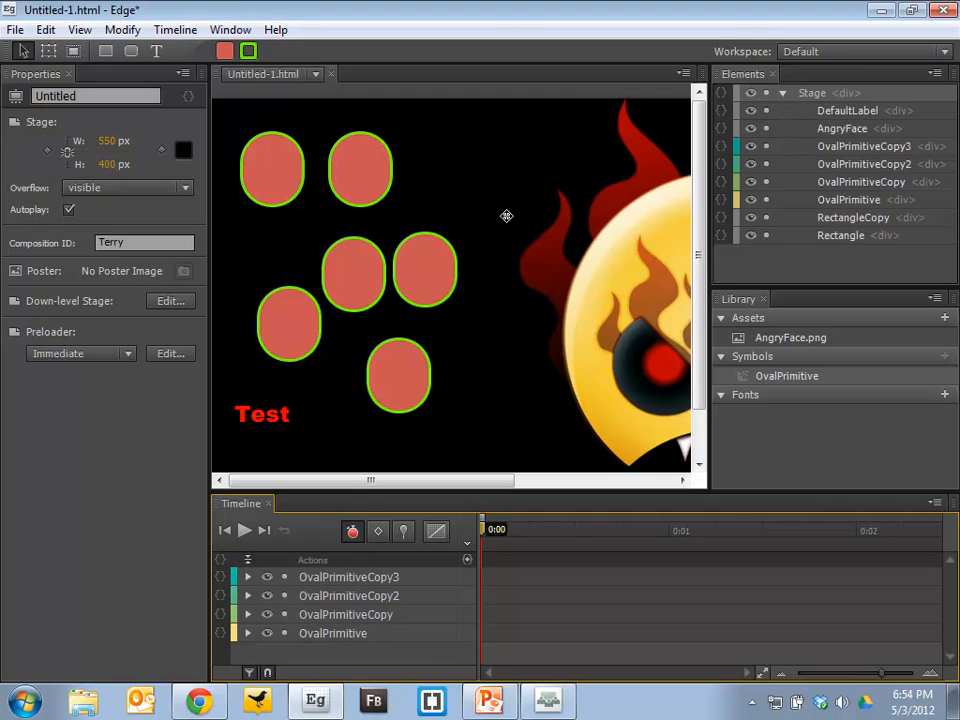
Step: Enlarge the OvalPrimitive instance near the middle of the stage to about 154 by 155 px
{"action": "left_click", "coordinate": [424, 275]}
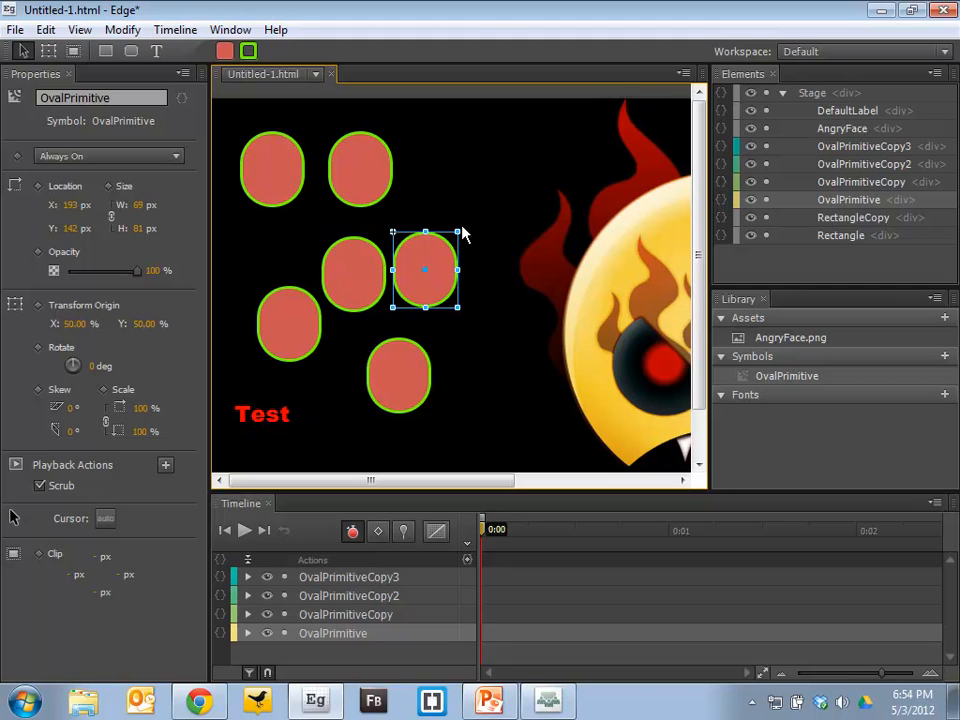
{"action": "left_click_drag", "start_coordinate": [457, 232], "coordinate": [536, 156]}
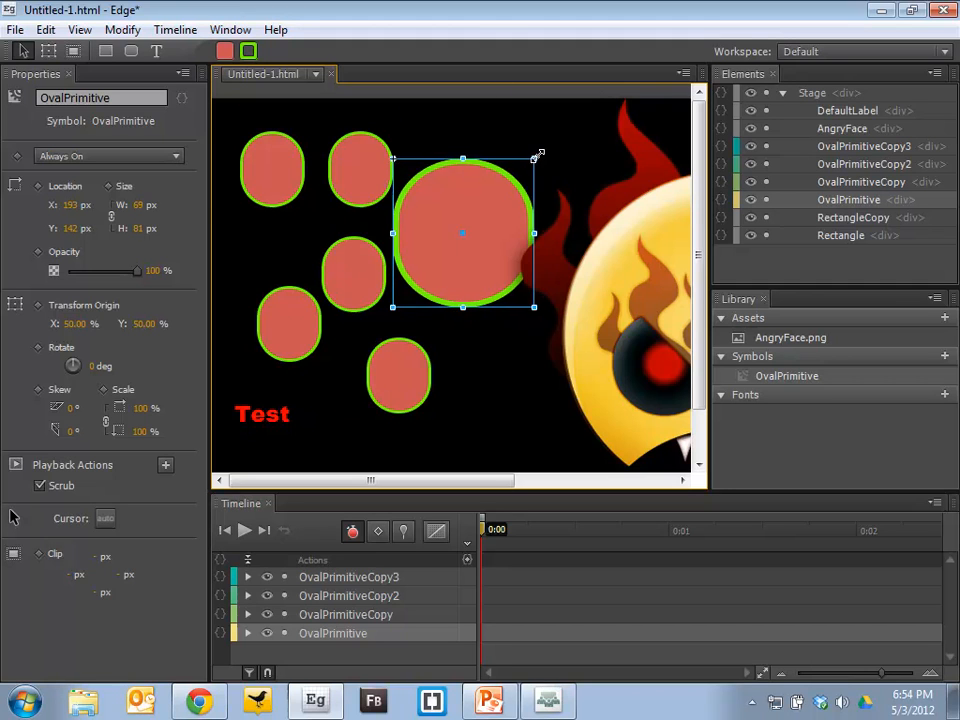
Step: Enlarge OvalPrimitiveCopy3 to about 100 by 122 px and reduce its opacity to 32%
{"action": "left_click", "coordinate": [402, 391]}
{"action": "left_click_drag", "start_coordinate": [426, 411], "coordinate": [460, 454]}
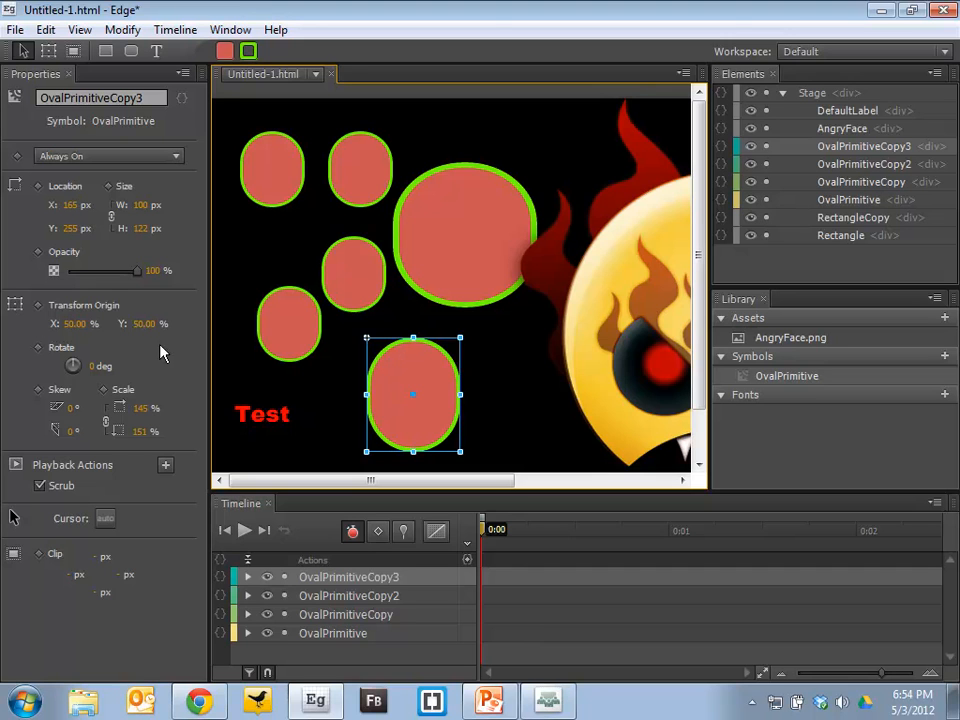
{"action": "left_click_drag", "start_coordinate": [140, 271], "coordinate": [94, 276]}
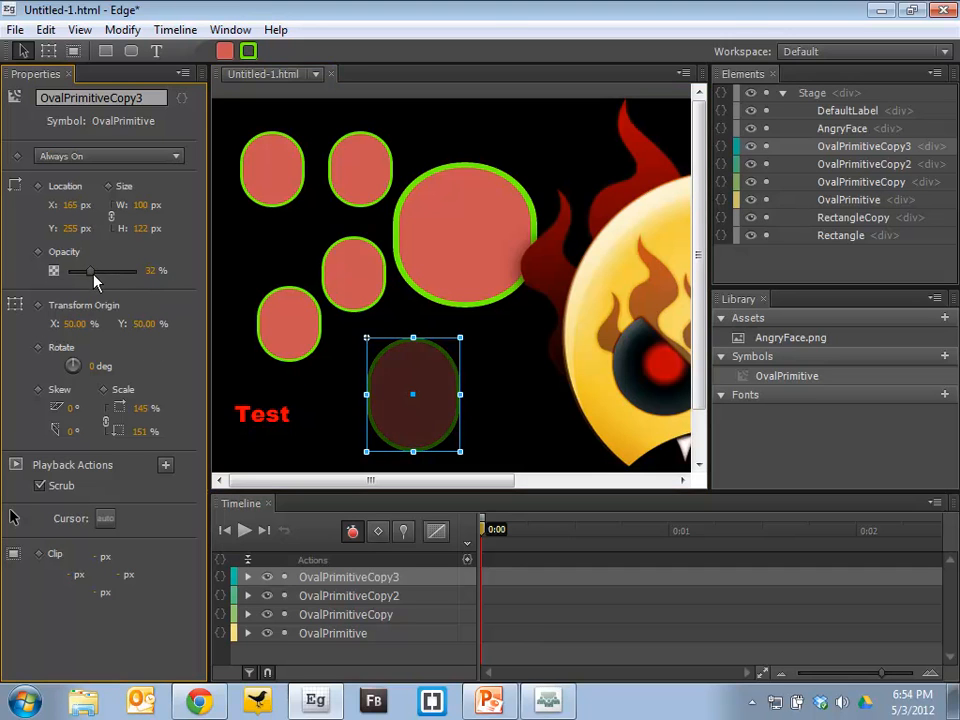
Step: Transform OvalPrimitive with a 42-degree rotation, 102% vertical transform origin and 46-degree skew, and place it at about X 242, Y 35 px
{"action": "left_click", "coordinate": [471, 199]}
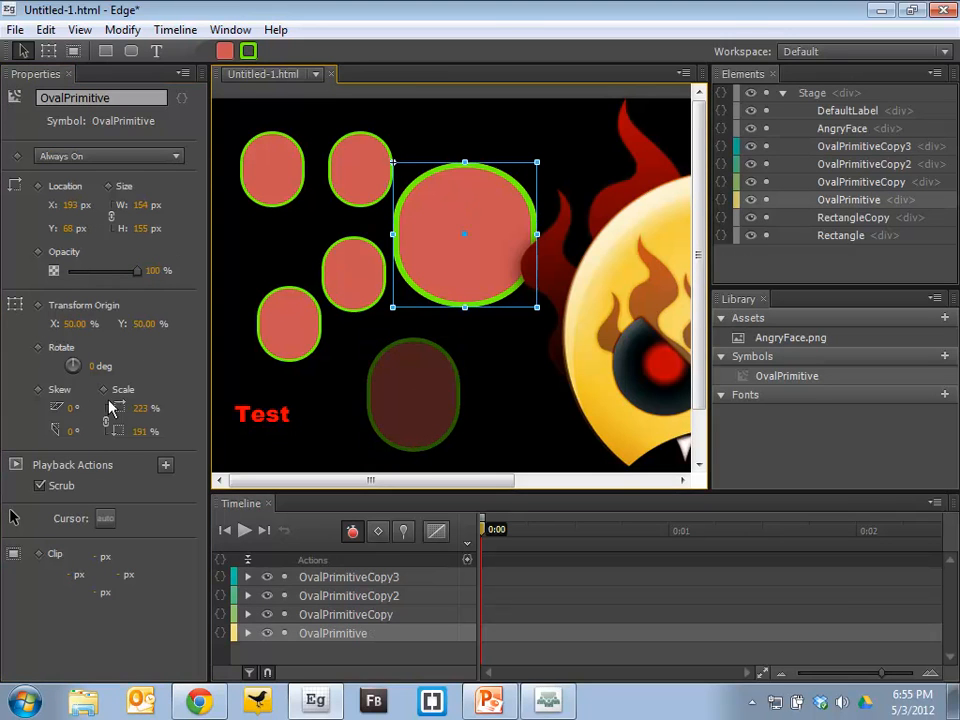
{"action": "left_click_drag", "start_coordinate": [85, 368], "coordinate": [236, 381]}
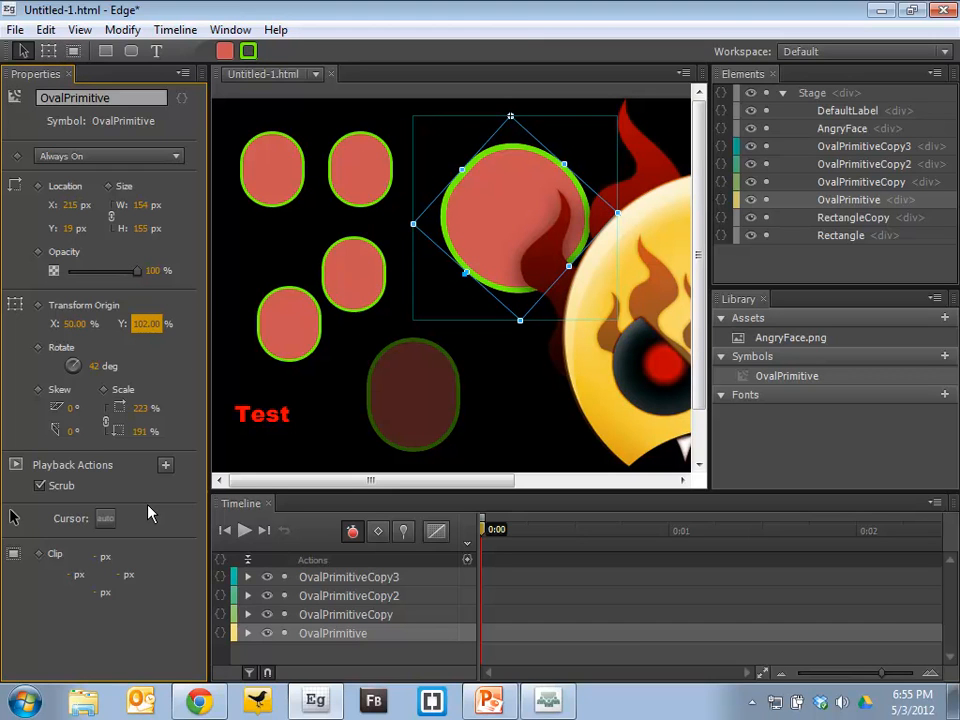
{"action": "left_click_drag", "start_coordinate": [70, 413], "coordinate": [175, 383]}
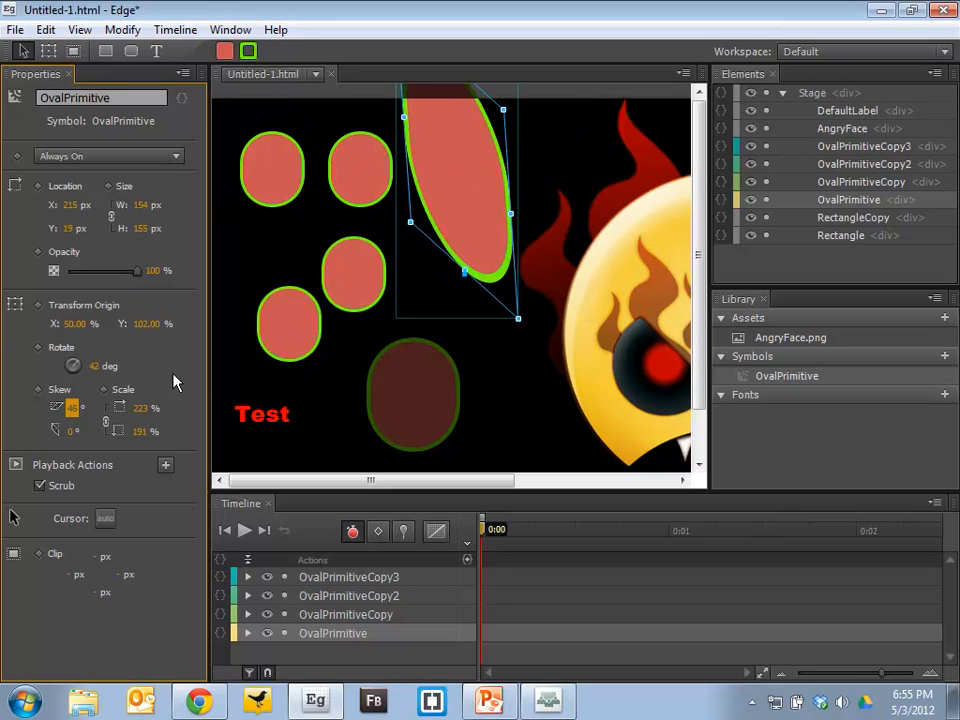
{"action": "left_click_drag", "start_coordinate": [484, 144], "coordinate": [505, 270]}
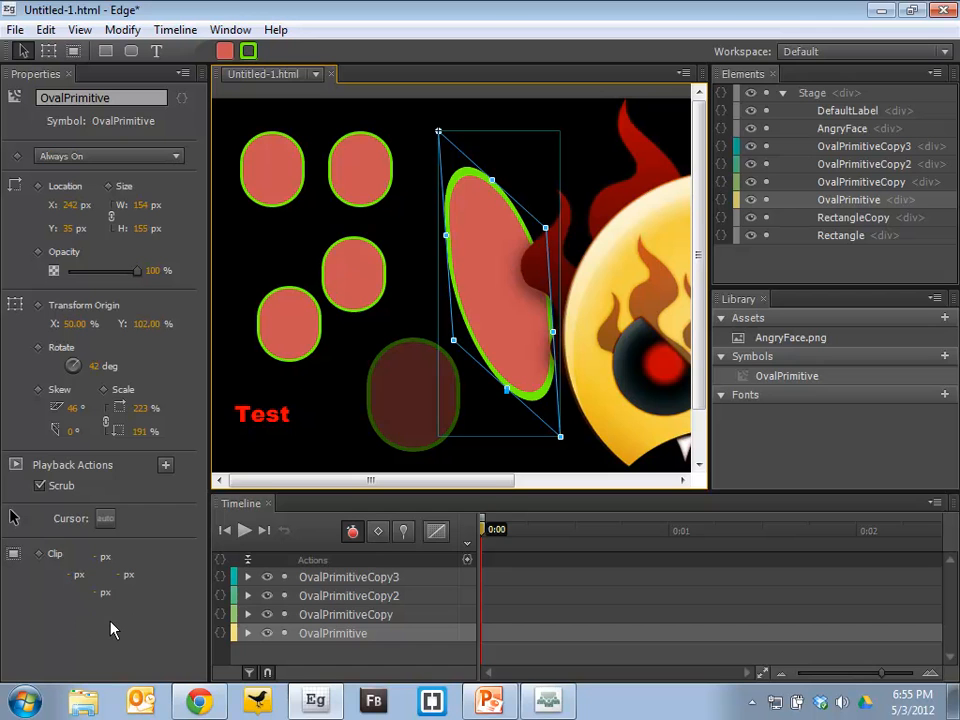
Step: Move the AngryFace image over the ovals to about X 41, Y -9 px and activate the Clipping tool
{"action": "left_click_drag", "start_coordinate": [612, 337], "coordinate": [366, 272]}
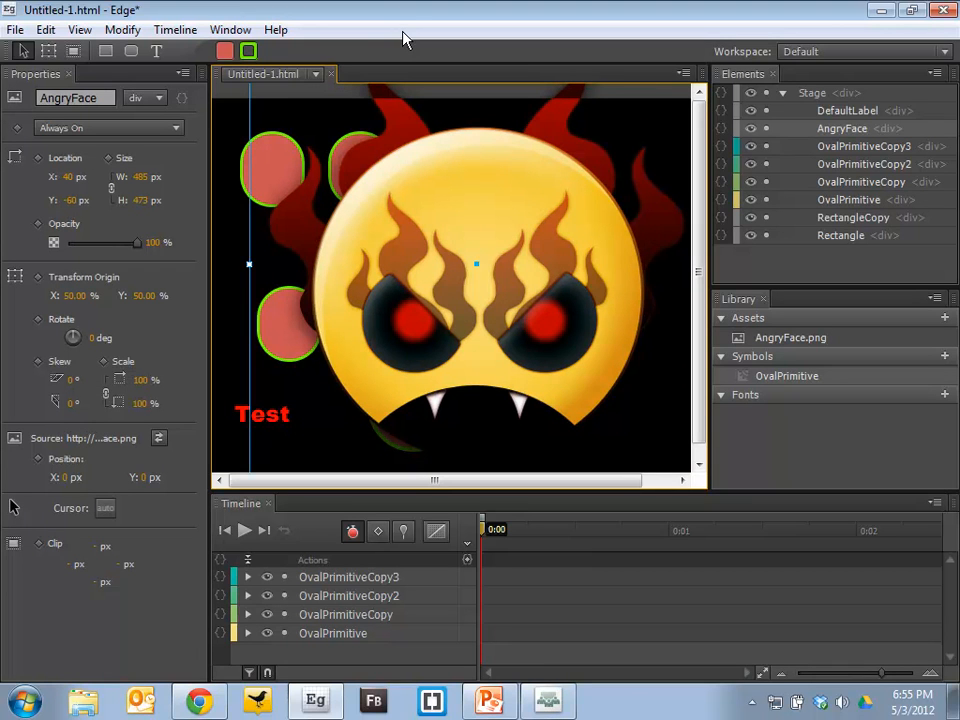
{"action": "left_click", "coordinate": [72, 52]}
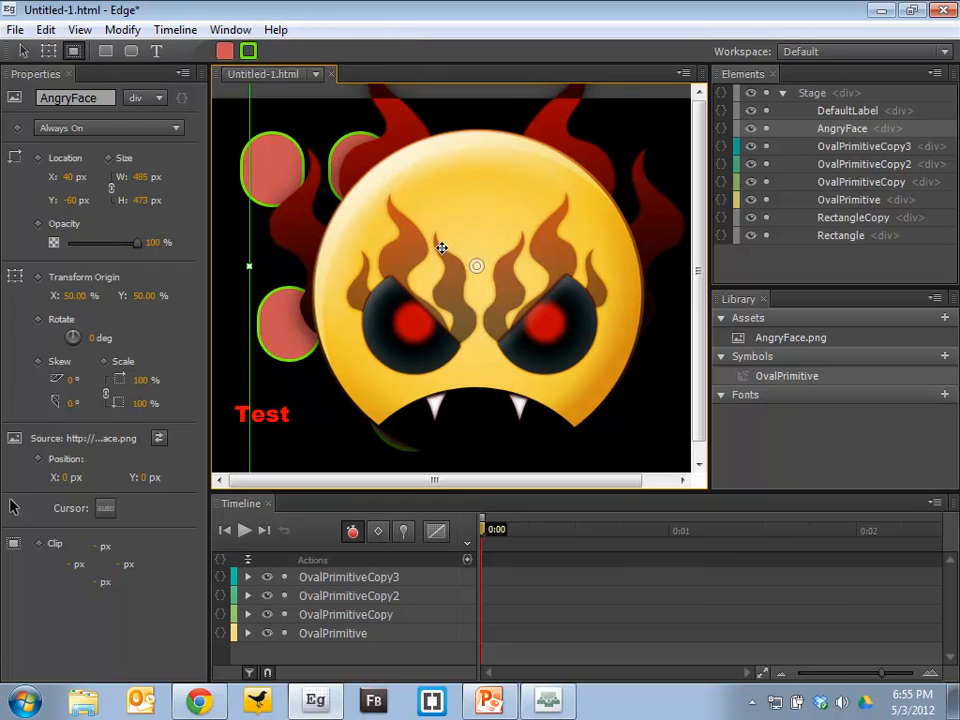
{"action": "left_click_drag", "start_coordinate": [508, 210], "coordinate": [510, 257]}
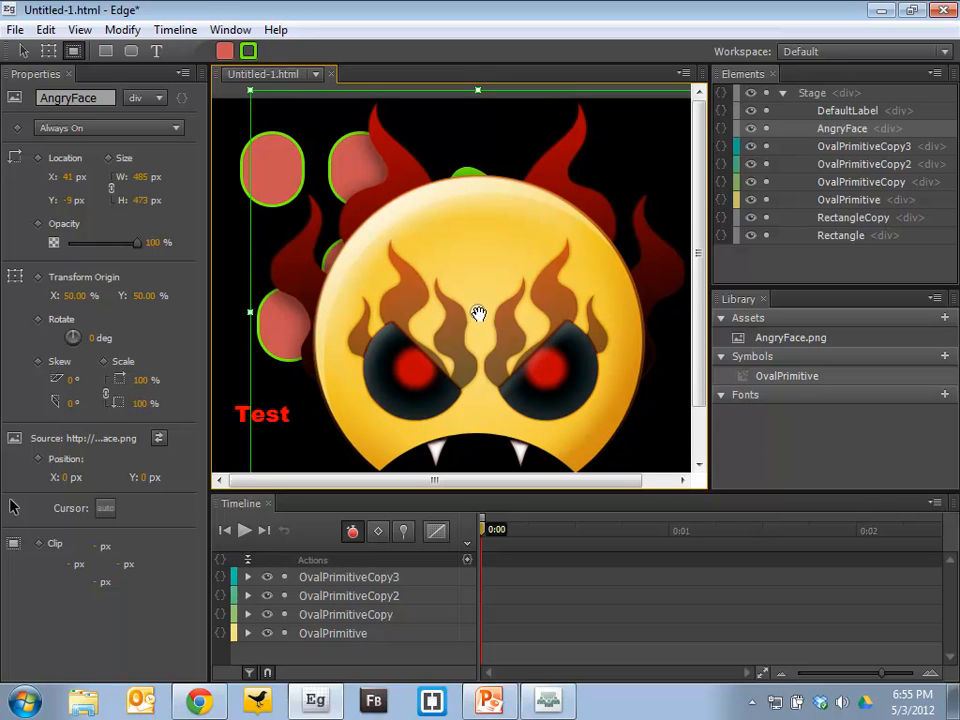
Step: Shift the picture inside AngryFace's bounds to about X 61, Y 42 px and review the element's HTML tag options
{"action": "left_click_drag", "start_coordinate": [478, 314], "coordinate": [536, 354]}
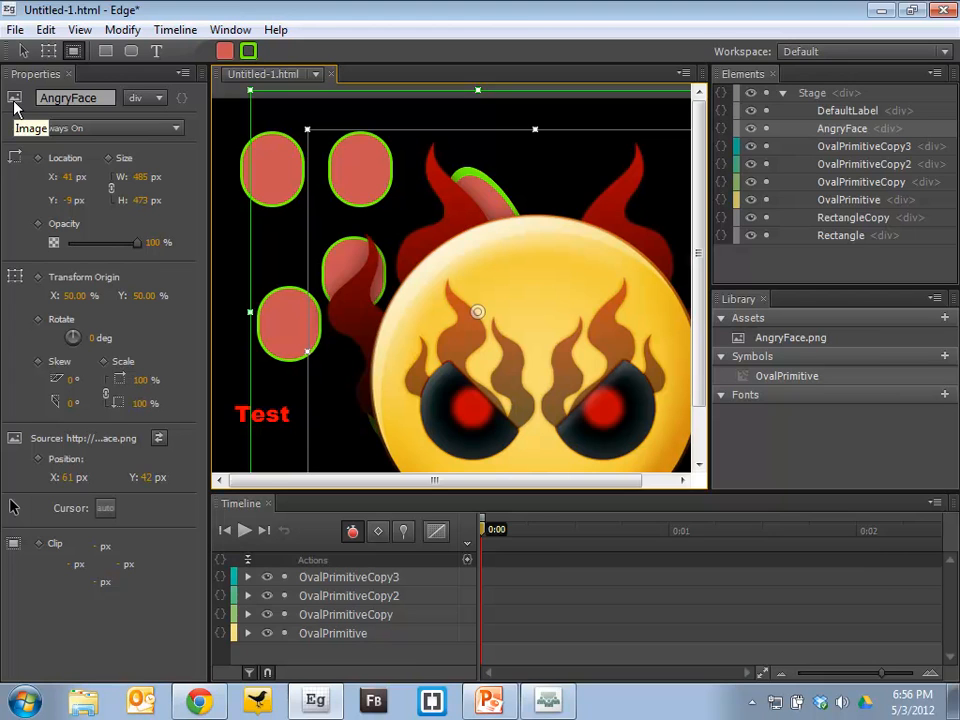
{"action": "left_click", "coordinate": [152, 97]}
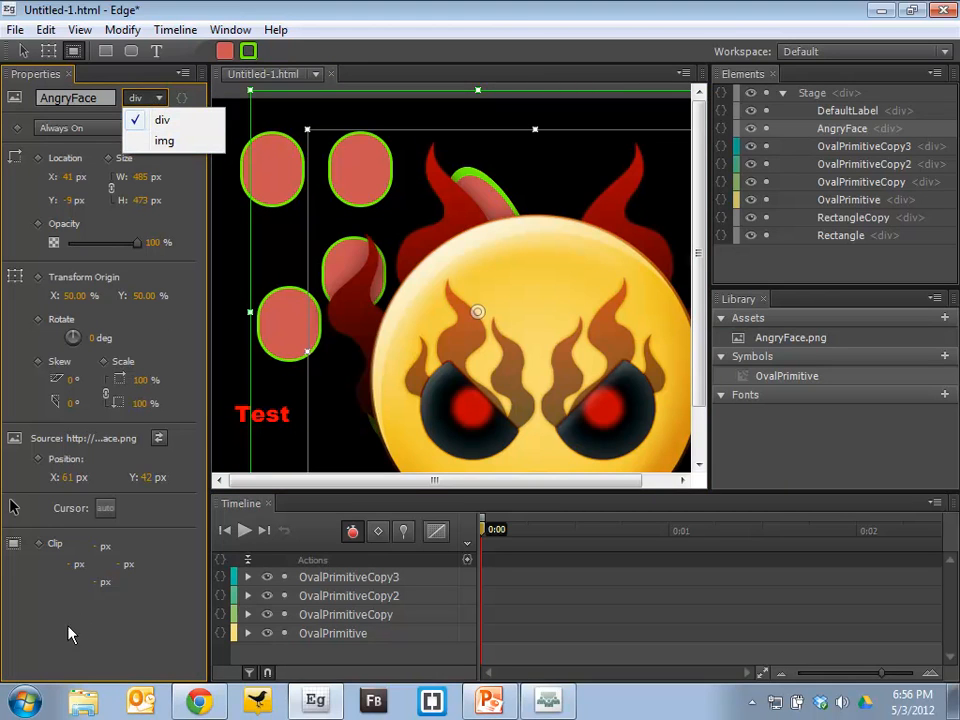
{"action": "left_click", "coordinate": [35, 629]}
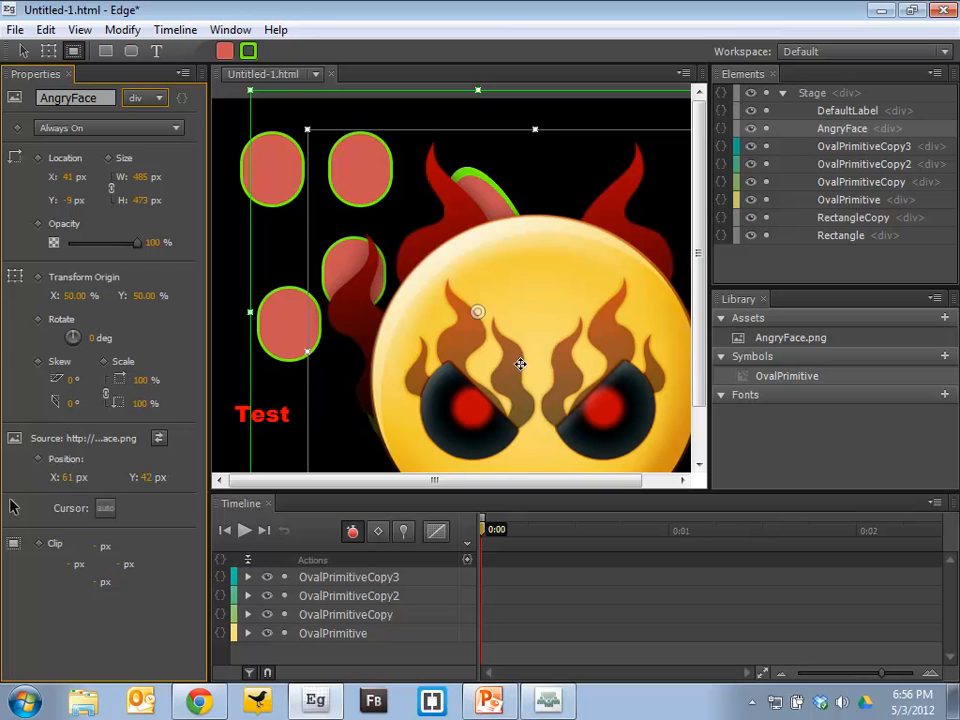
Step: Reposition the picture inside AngryFace to about X 7, Y -69 px and clip it to about 167 px from the left and 158 px from the top
{"action": "left_click_drag", "start_coordinate": [478, 315], "coordinate": [409, 268]}
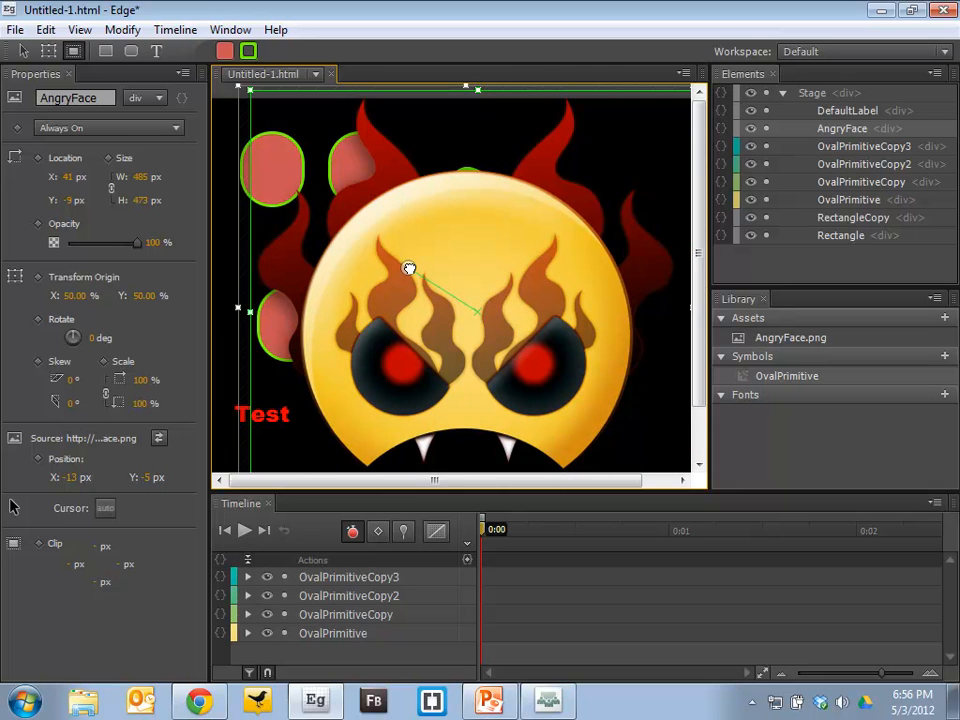
{"action": "left_click_drag", "start_coordinate": [409, 268], "coordinate": [429, 206]}
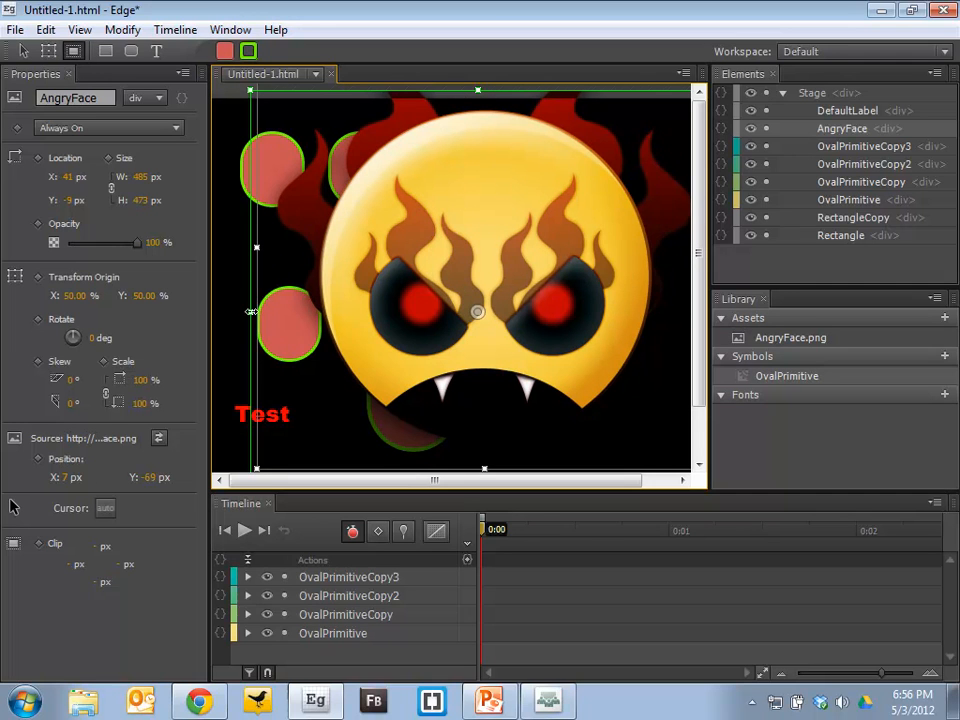
{"action": "left_click_drag", "start_coordinate": [247, 313], "coordinate": [407, 293]}
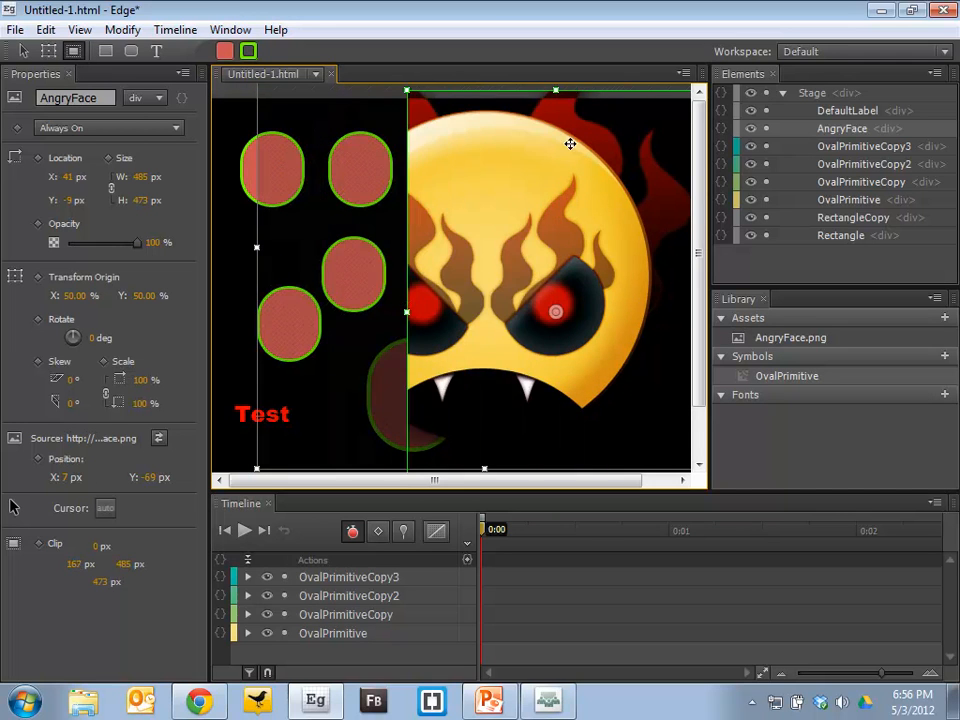
{"action": "left_click_drag", "start_coordinate": [556, 90], "coordinate": [561, 241]}
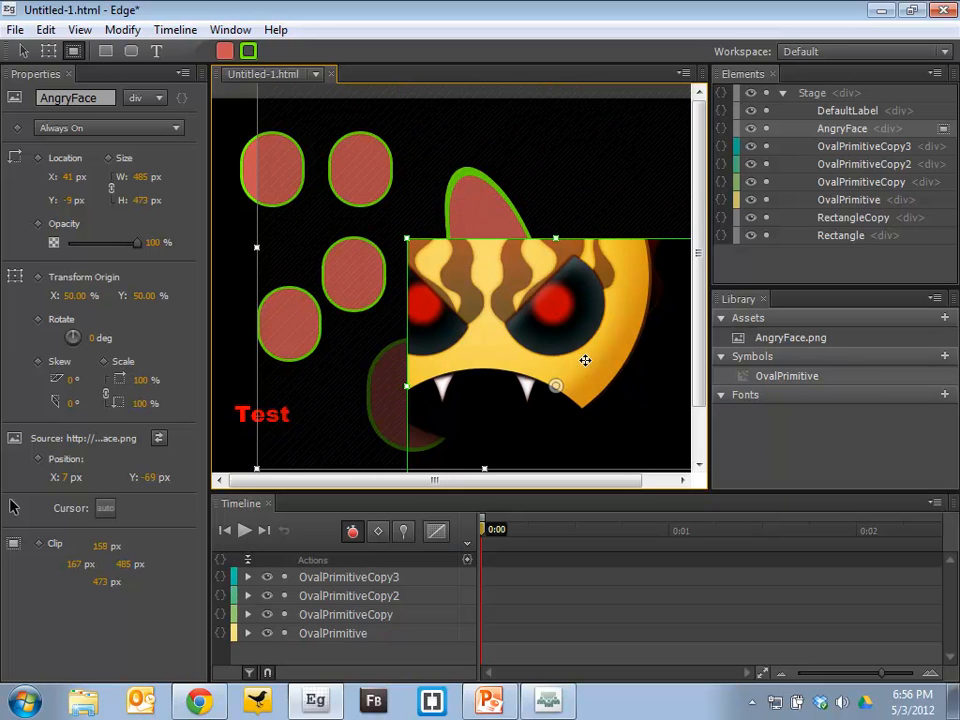
Step: Turn on the timeline Pin and try different spans, ending with the pin at 0:00 and the playhead at 0:01.940
{"action": "left_click", "coordinate": [404, 532]}
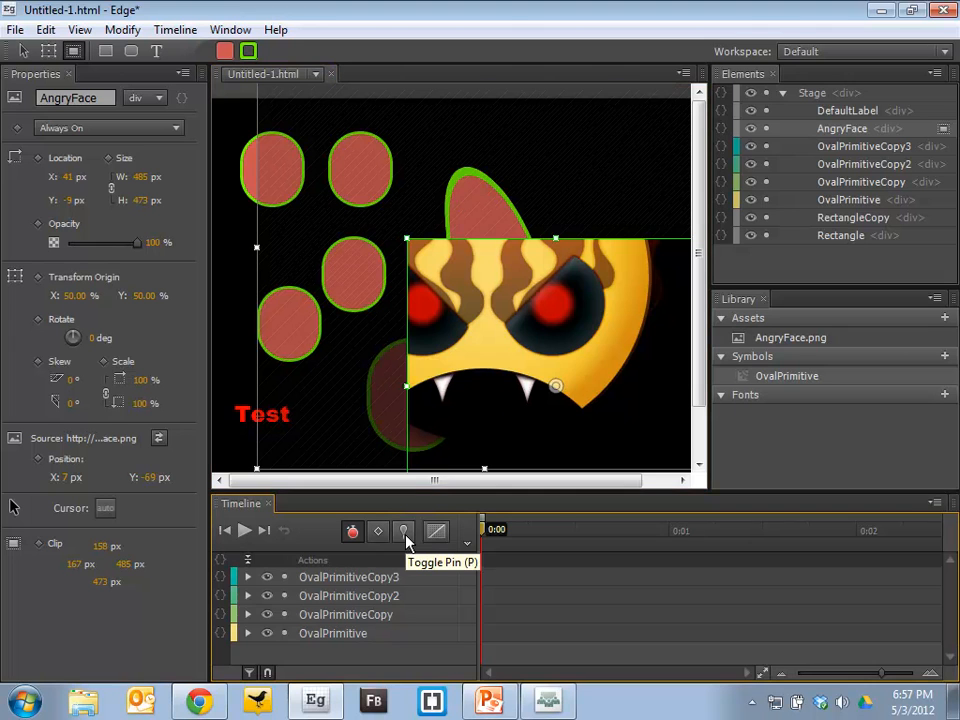
{"action": "left_click_drag", "start_coordinate": [489, 523], "coordinate": [621, 536]}
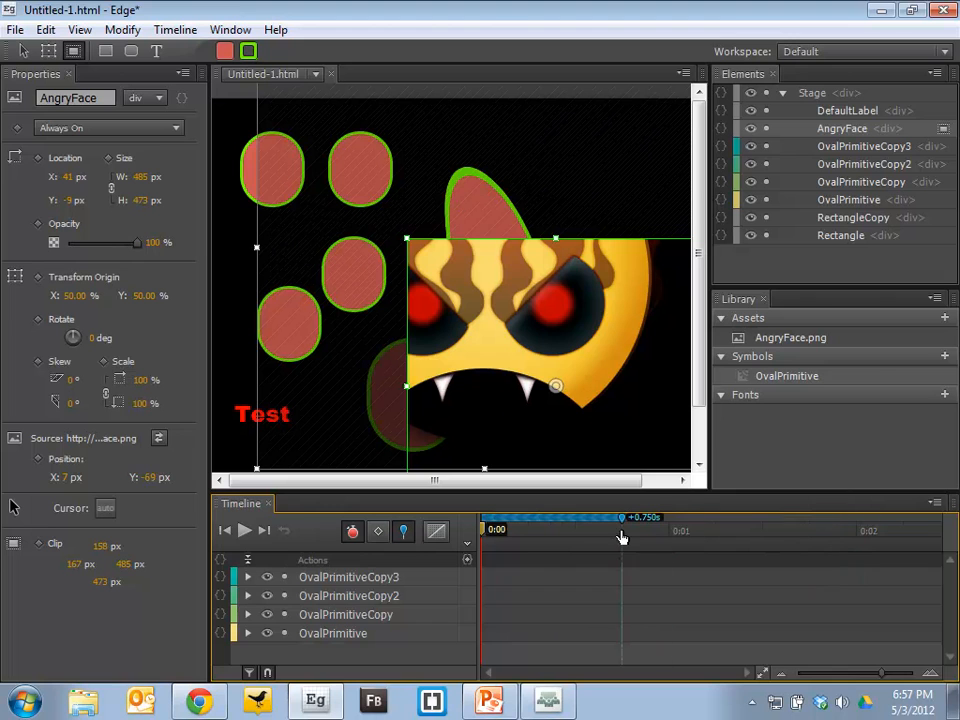
{"action": "left_click_drag", "start_coordinate": [481, 537], "coordinate": [721, 538]}
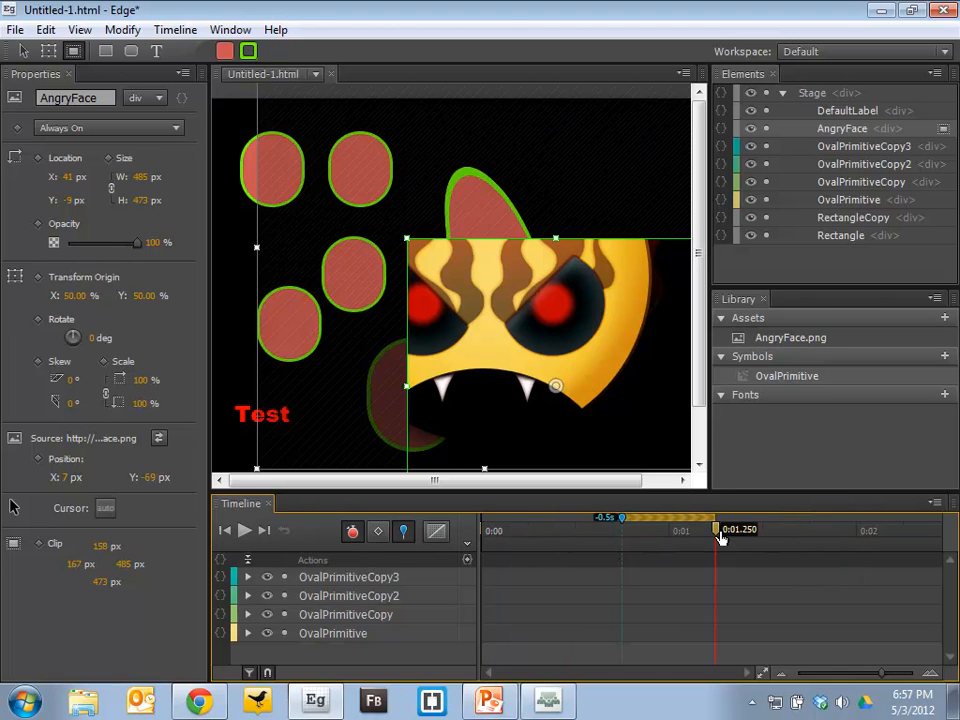
{"action": "left_click_drag", "start_coordinate": [619, 521], "coordinate": [471, 521]}
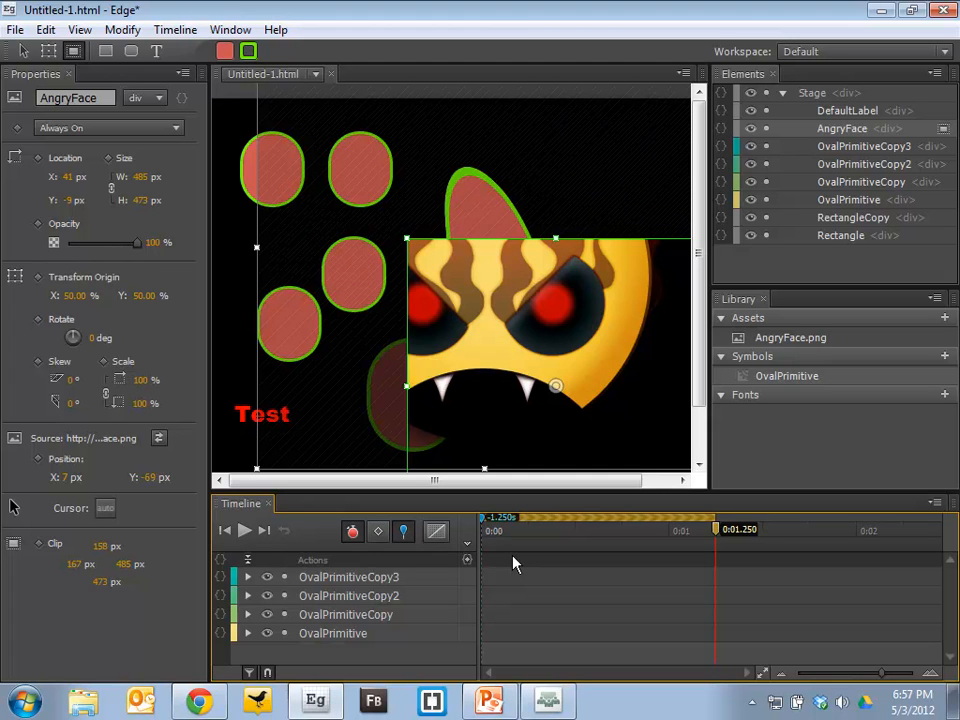
{"action": "left_click_drag", "start_coordinate": [714, 533], "coordinate": [845, 548]}
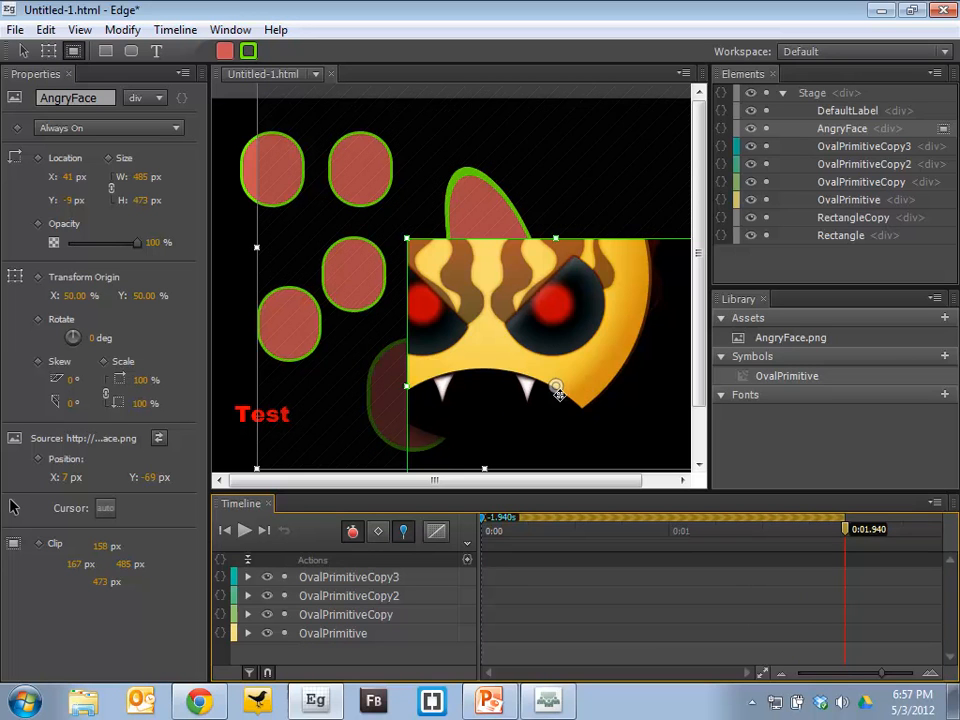
Step: Animate AngryFace's background position by shifting the picture to about X 150, Y 26 px, and play the transition from near the start
{"action": "left_click_drag", "start_coordinate": [557, 388], "coordinate": [696, 478]}
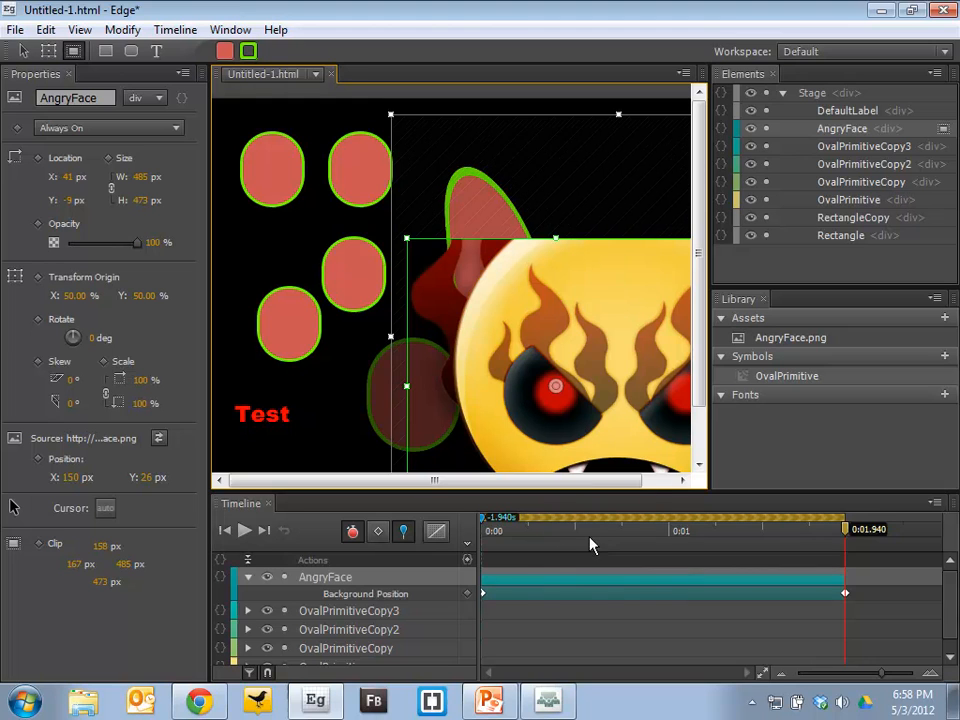
{"action": "left_click", "coordinate": [405, 533]}
{"action": "left_click", "coordinate": [490, 533]}
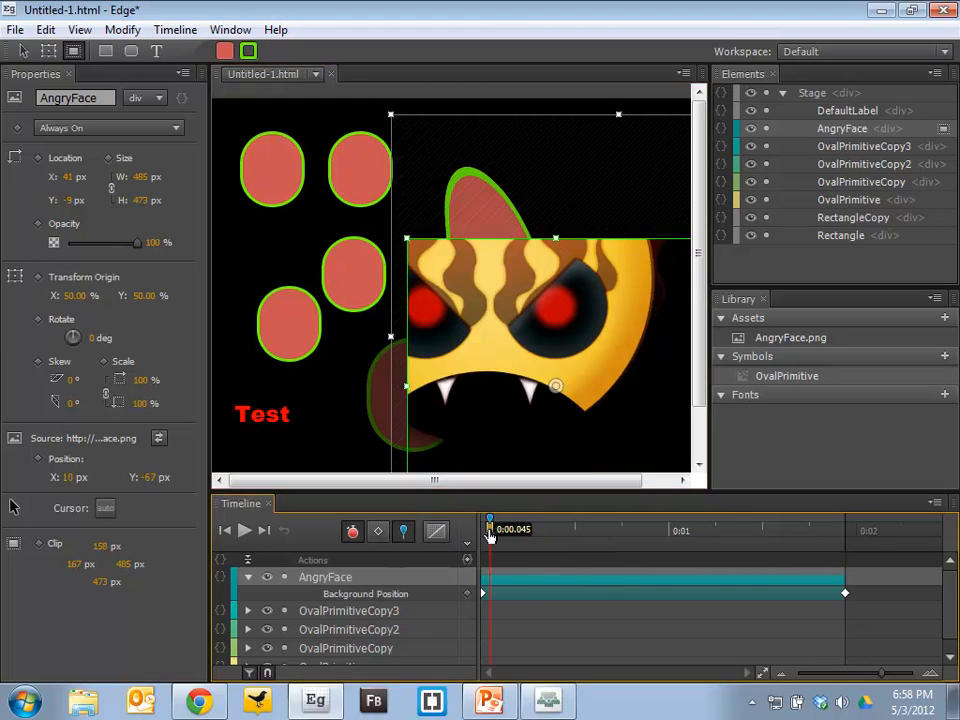
{"action": "key", "text": "space"}
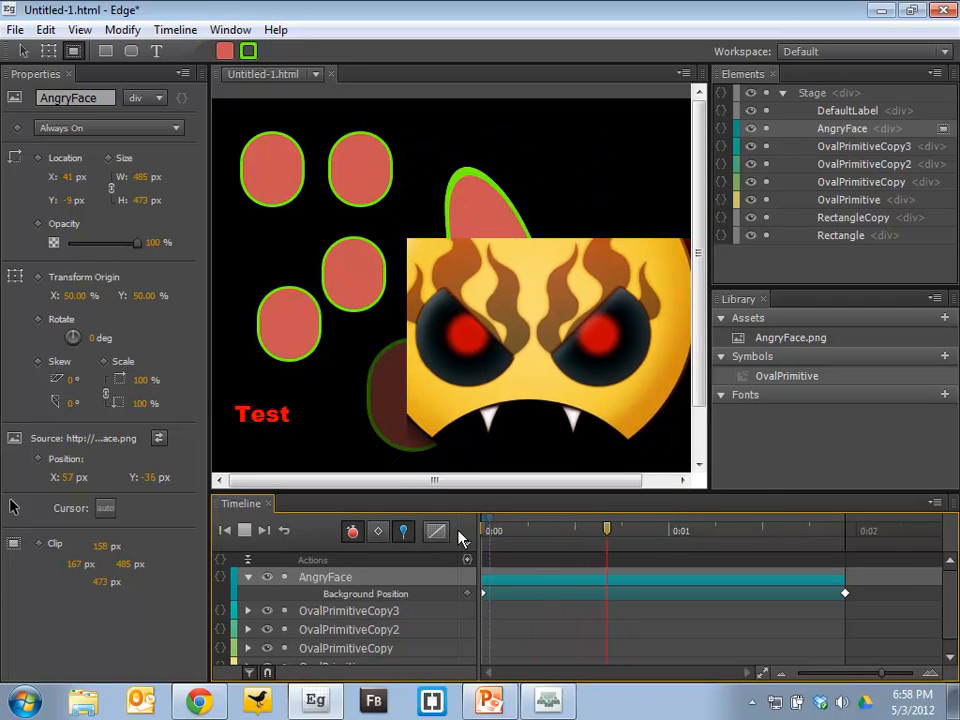
{"action": "key", "text": "space"}
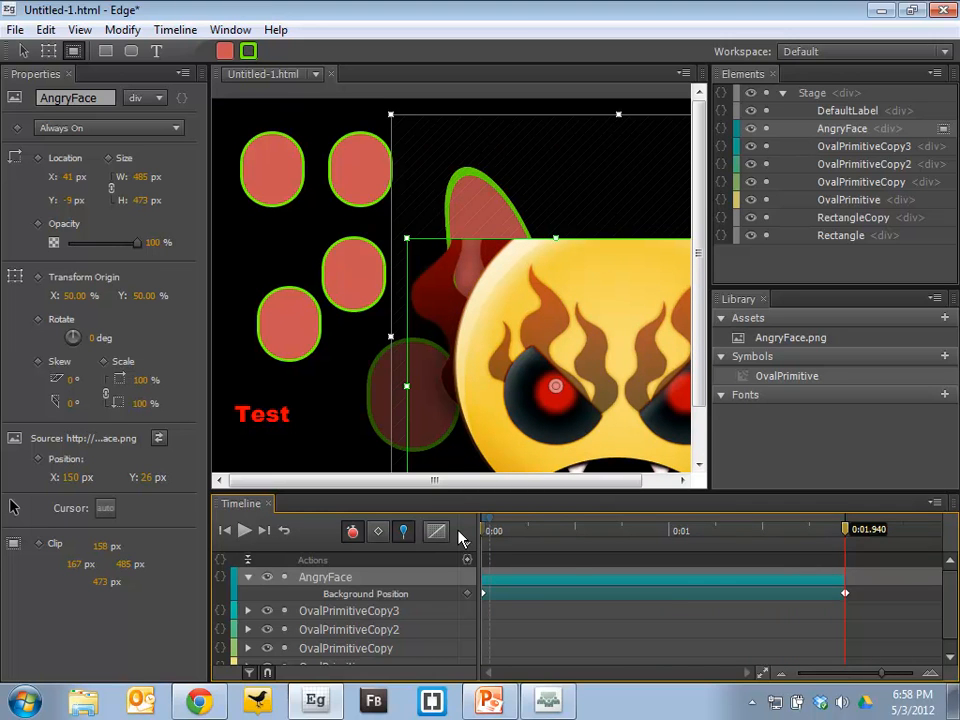
Step: Apply Ease Out Bounce easing to the AngryFace transition after comparing the easing types, and play the animation from 0:00
{"action": "left_click", "coordinate": [576, 580]}
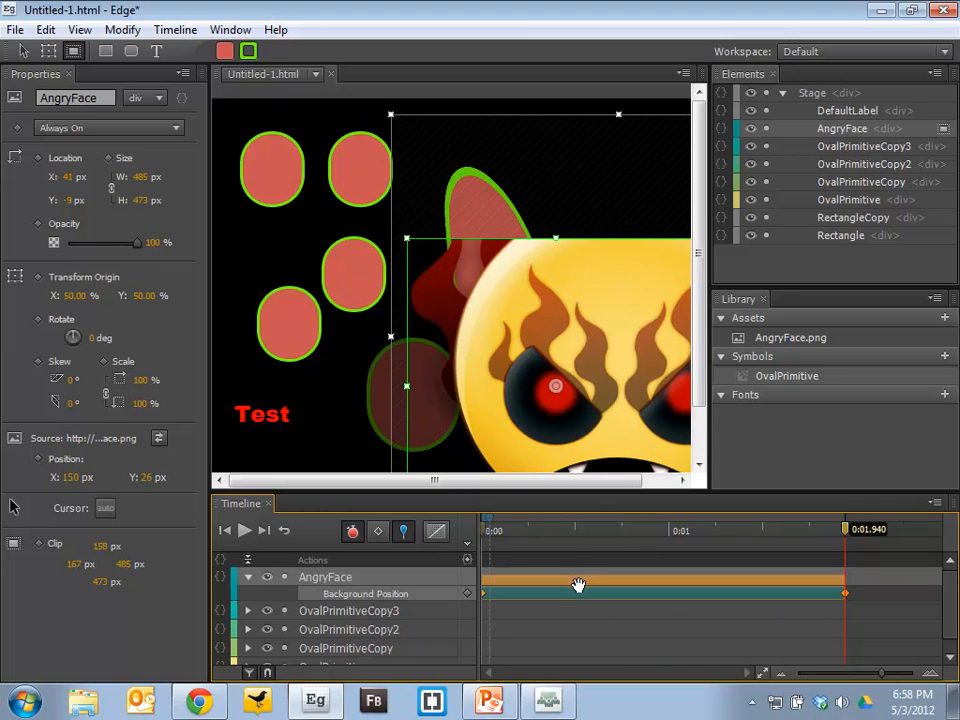
{"action": "left_click", "coordinate": [434, 533]}
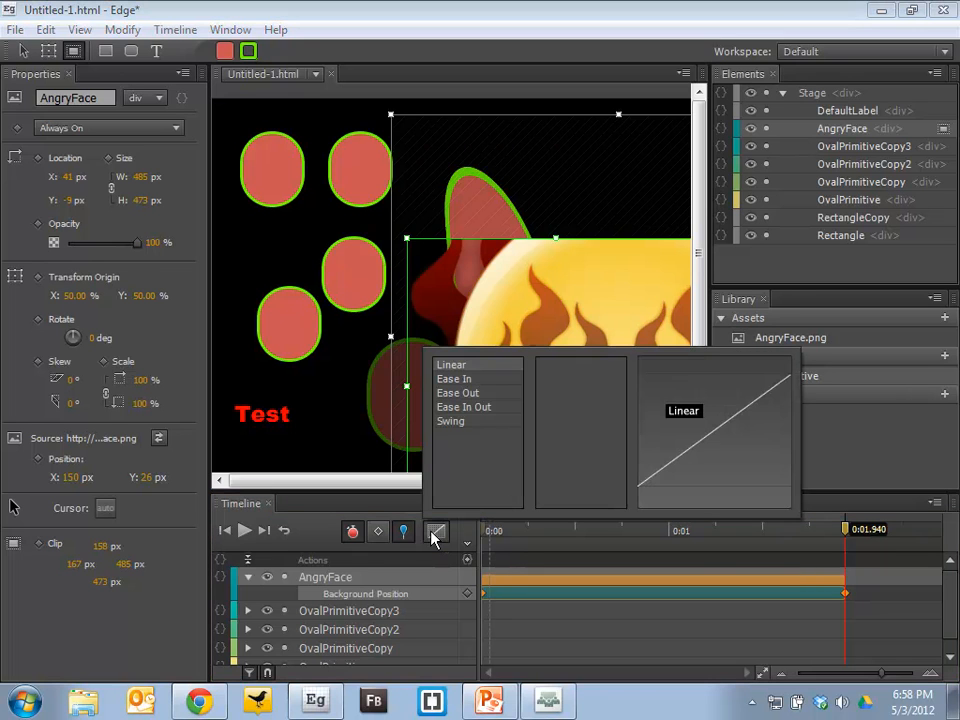
{"action": "left_click", "coordinate": [470, 380]}
{"action": "left_click", "coordinate": [470, 394]}
{"action": "left_click", "coordinate": [478, 409]}
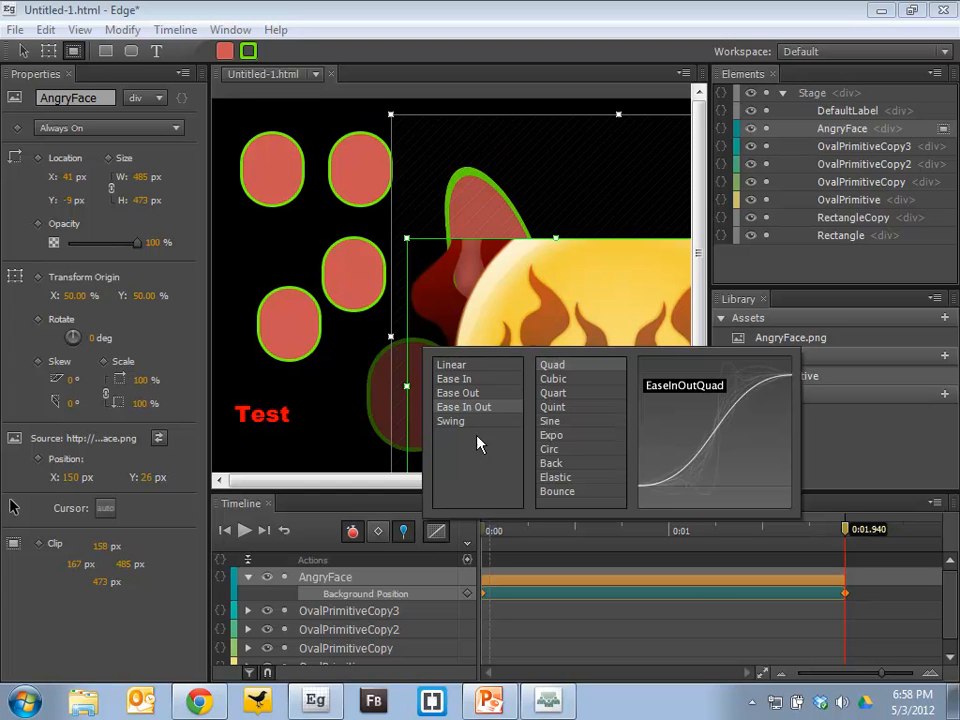
{"action": "left_click", "coordinate": [458, 394]}
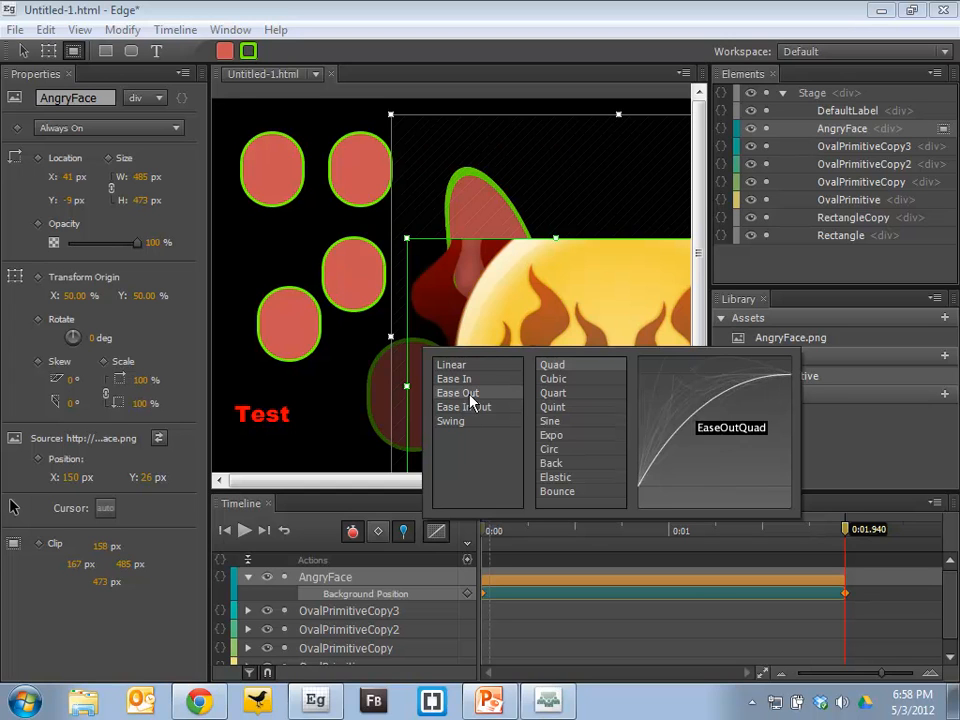
{"action": "left_click", "coordinate": [560, 492]}
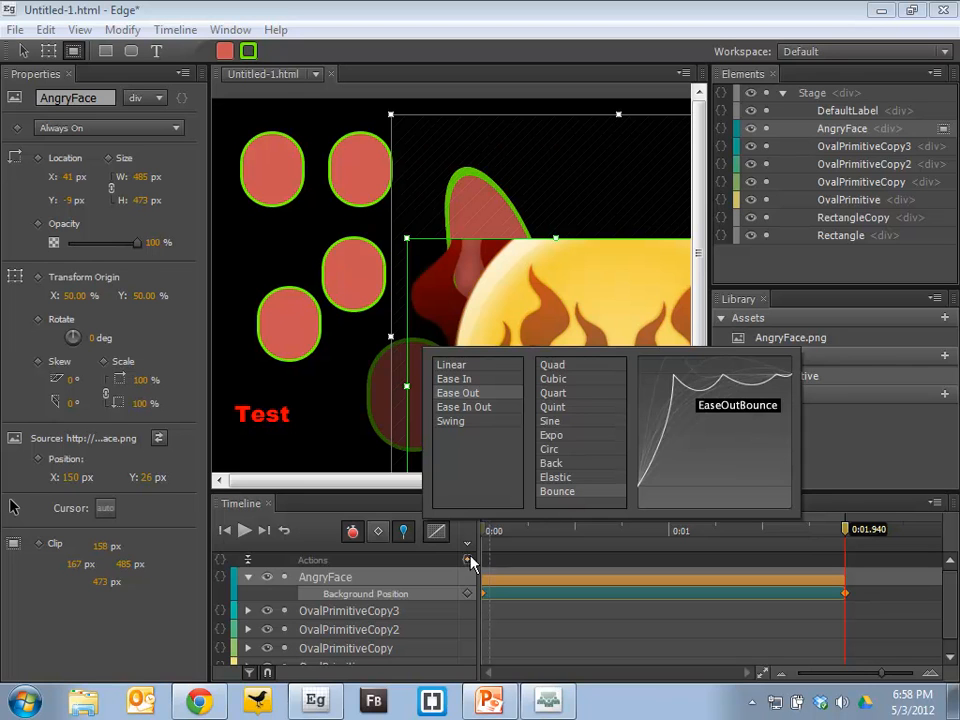
{"action": "left_click", "coordinate": [392, 506]}
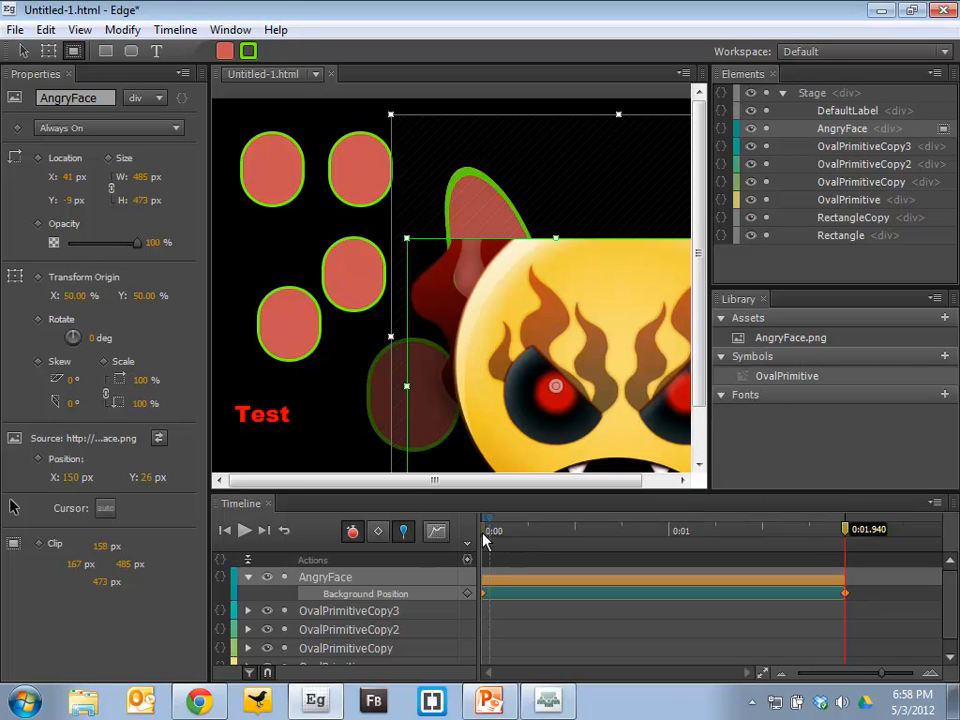
{"action": "left_click", "coordinate": [481, 536]}
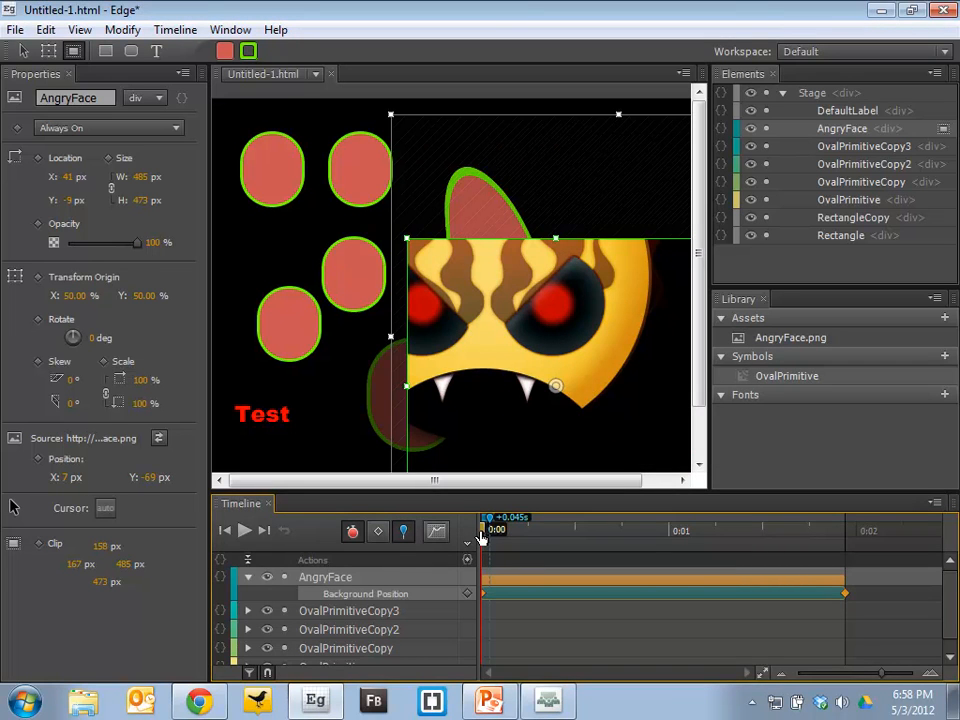
{"action": "key", "text": "space"}
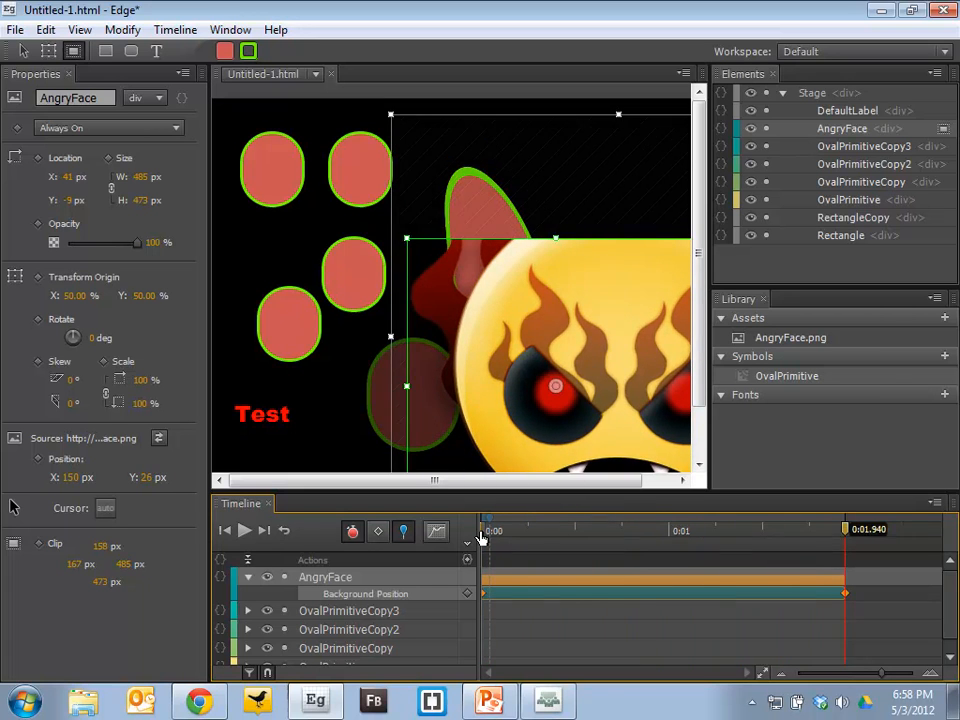
Step: Preview the AngryFace composition in the browser, replay its animation by reloading the page twice, and return to Edge
{"action": "key", "text": "space"}
{"action": "key", "text": "ctrl+Return"}
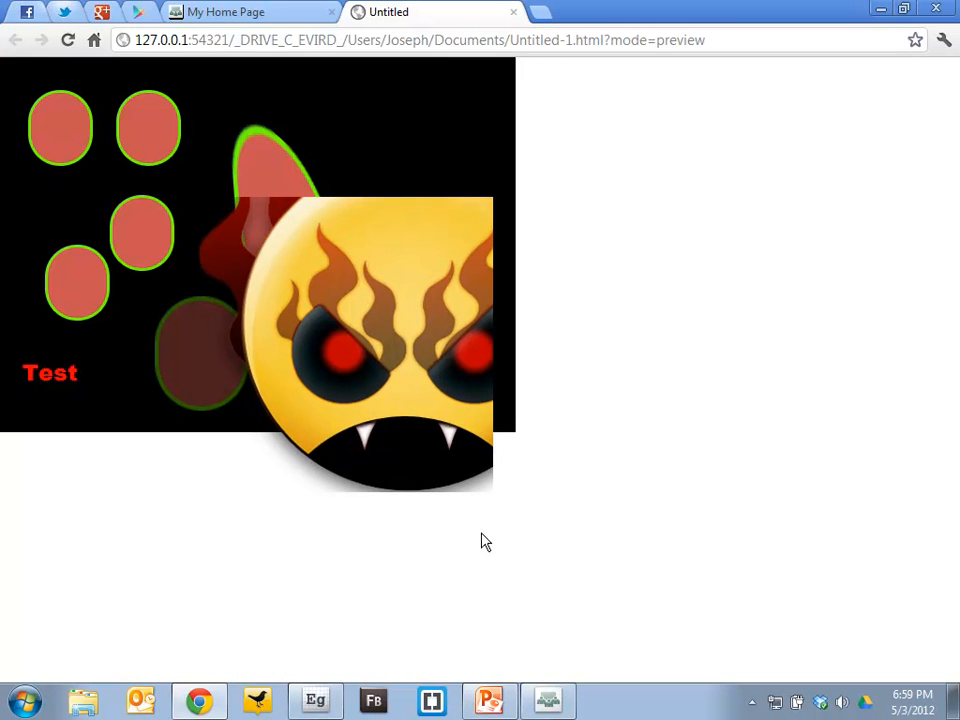
{"action": "key", "text": "F5"}
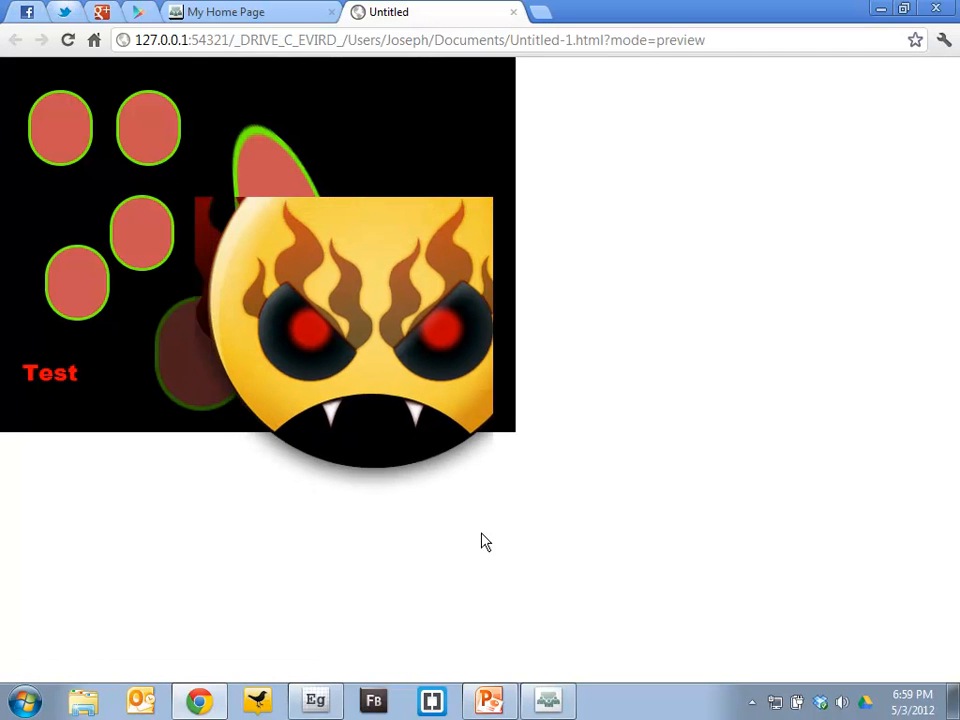
{"action": "key", "text": "F5"}
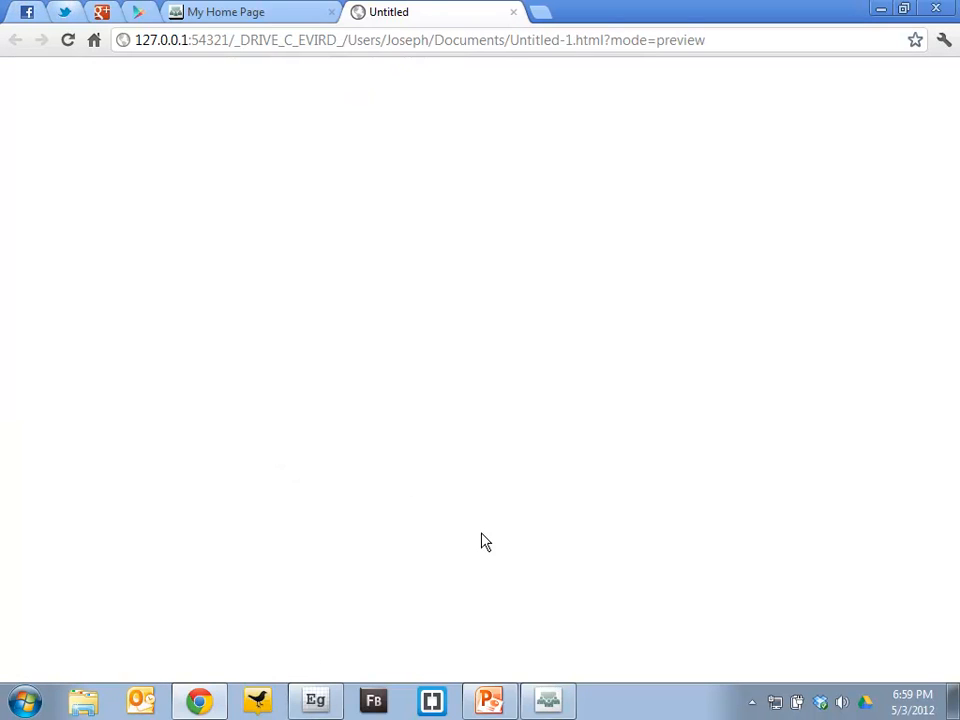
{"action": "left_click", "coordinate": [880, 9]}
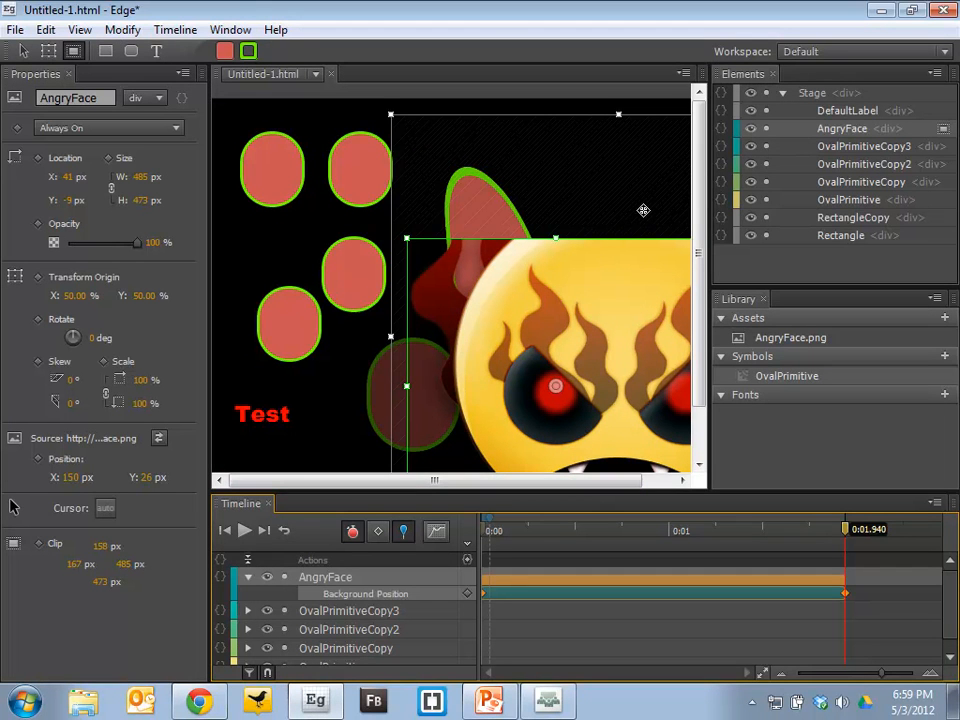
Step: Add an empty click event to OvalPrimitiveCopy2's actions and close the code editor
{"action": "left_click", "coordinate": [722, 164]}
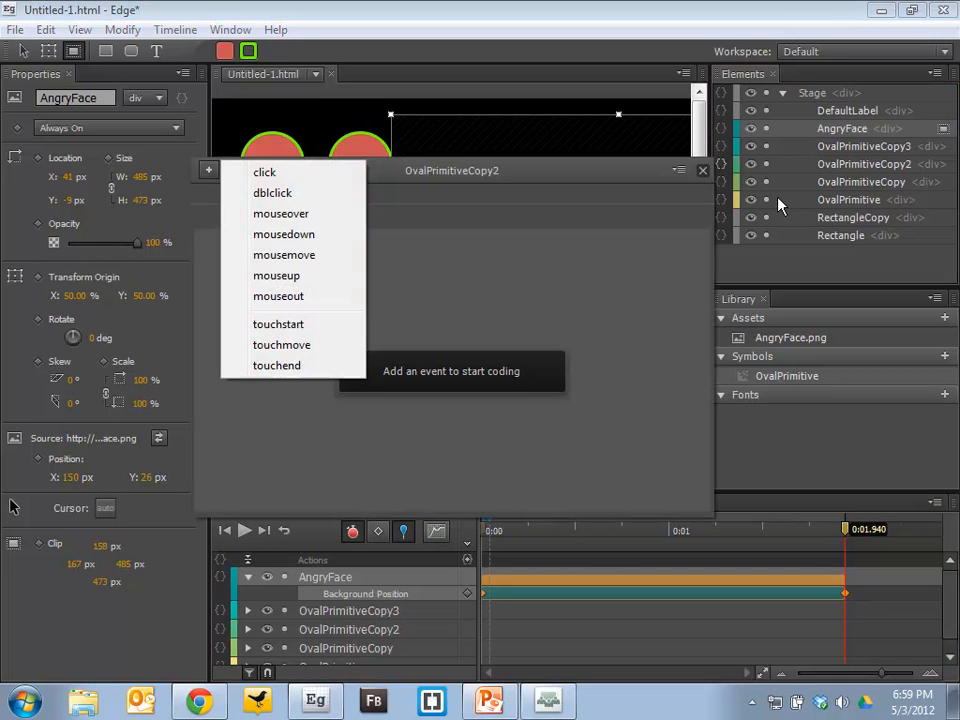
{"action": "left_click", "coordinate": [262, 172]}
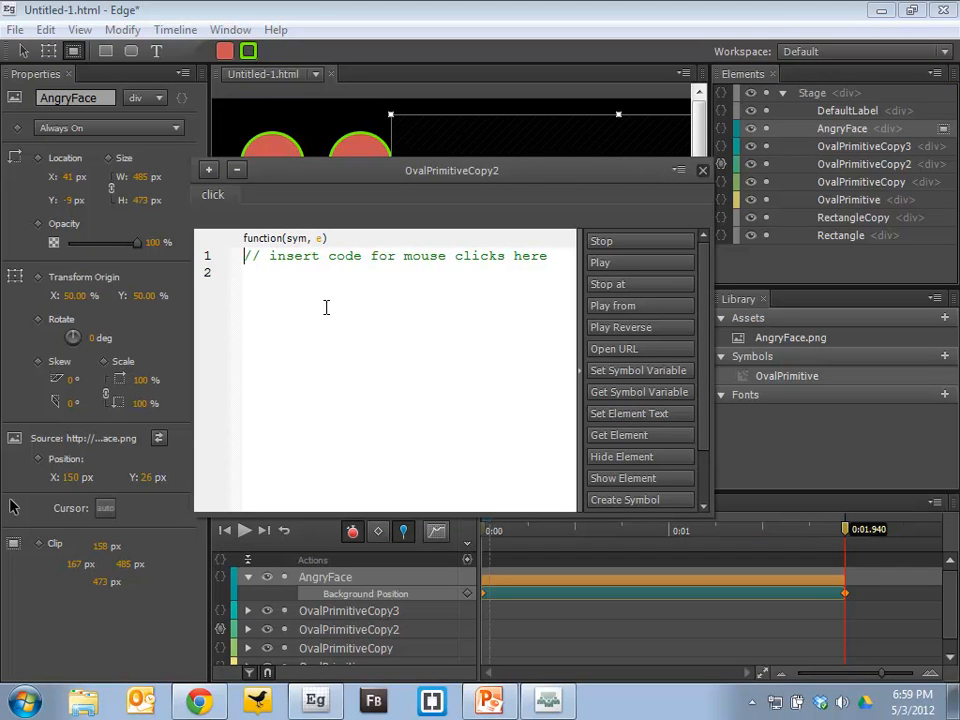
{"action": "left_click", "coordinate": [702, 172]}
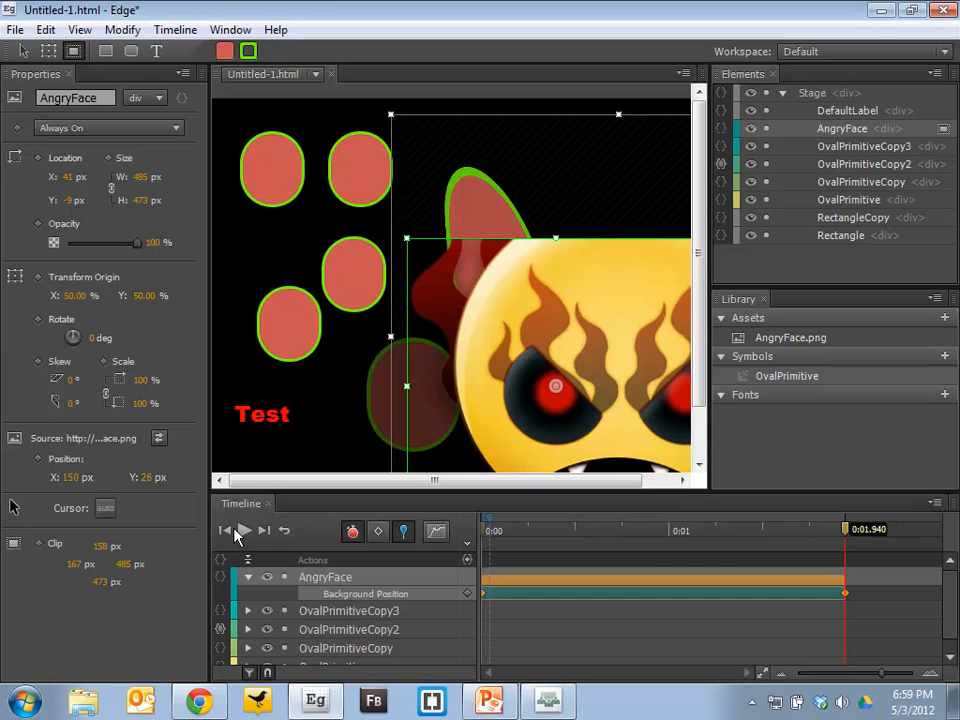
Step: Switch to PowerPoint, present the slides from slide 15 to the closing slide, exit the show and minimize the presentation
{"action": "left_click", "coordinate": [503, 705]}
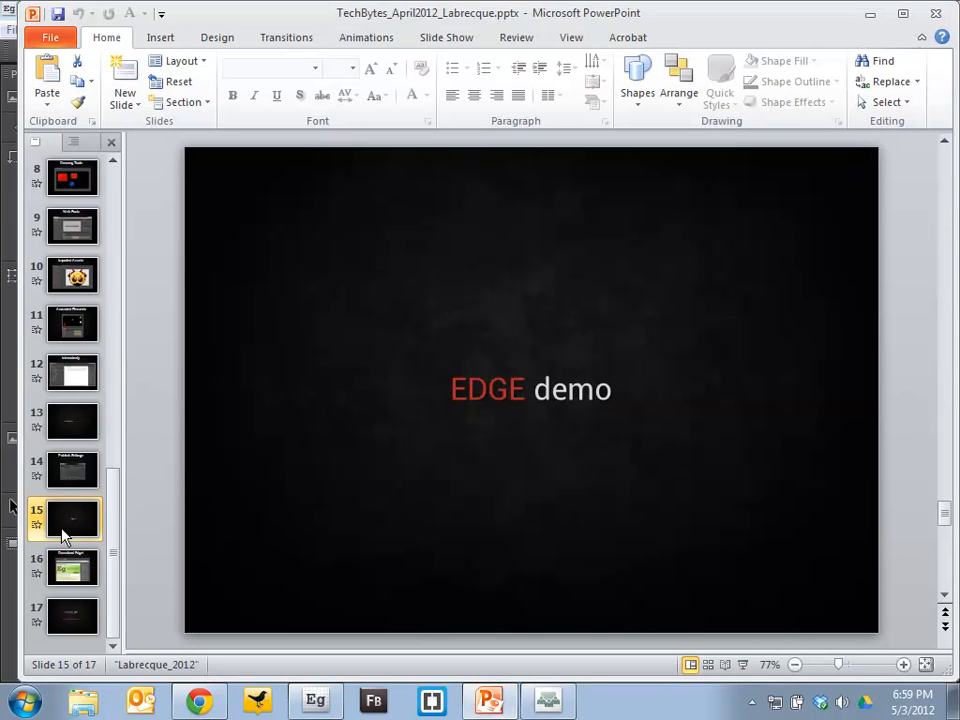
{"action": "left_click", "coordinate": [744, 665]}
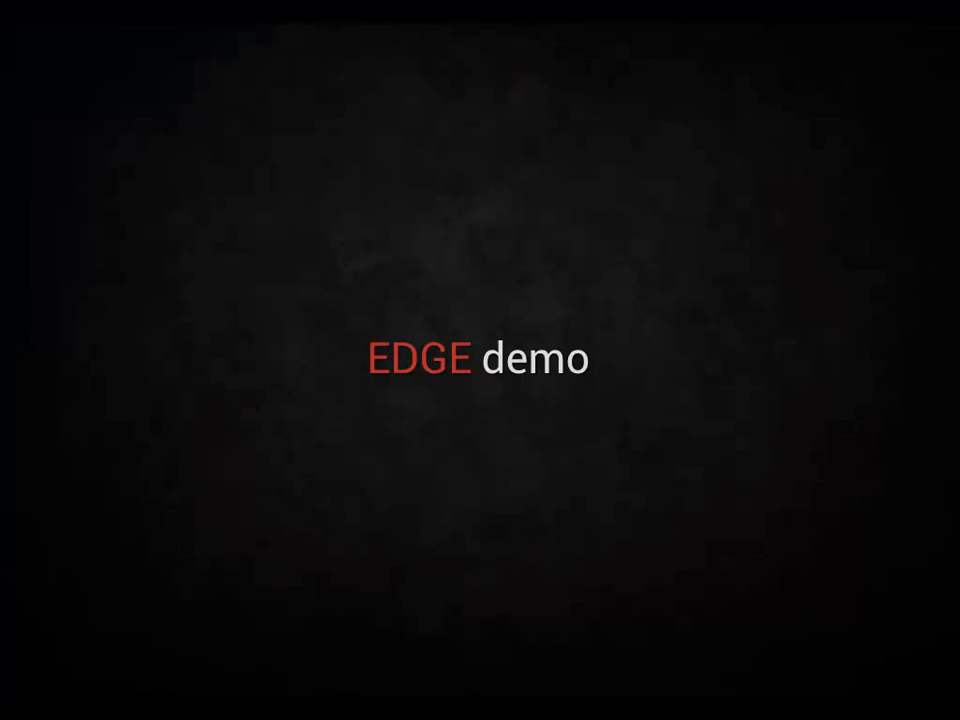
{"action": "key", "text": "Right"}
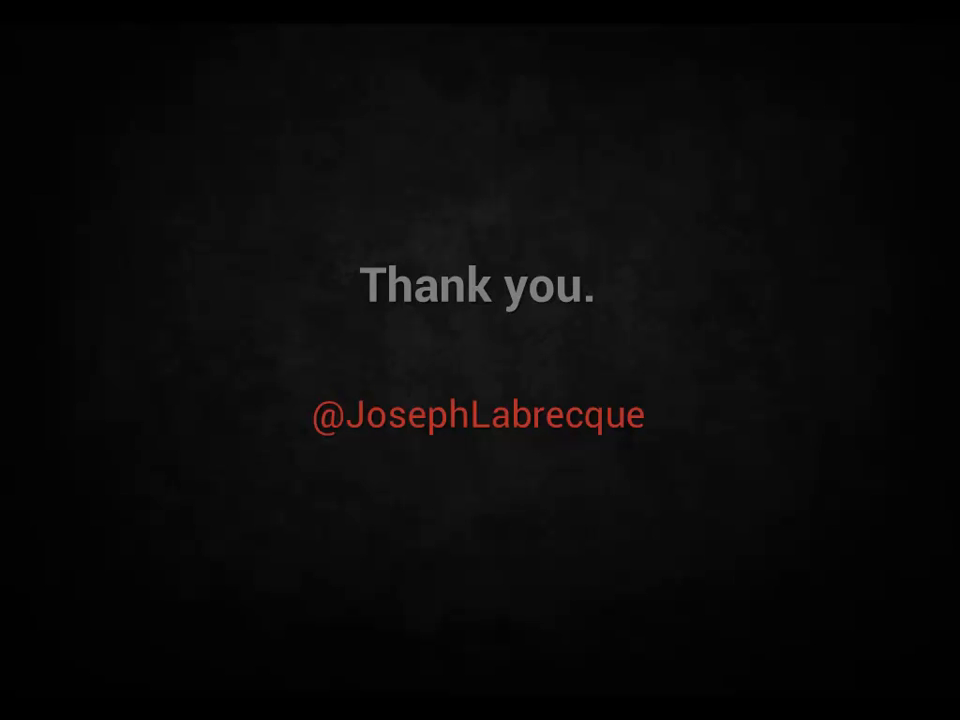
{"action": "key", "text": "Escape"}
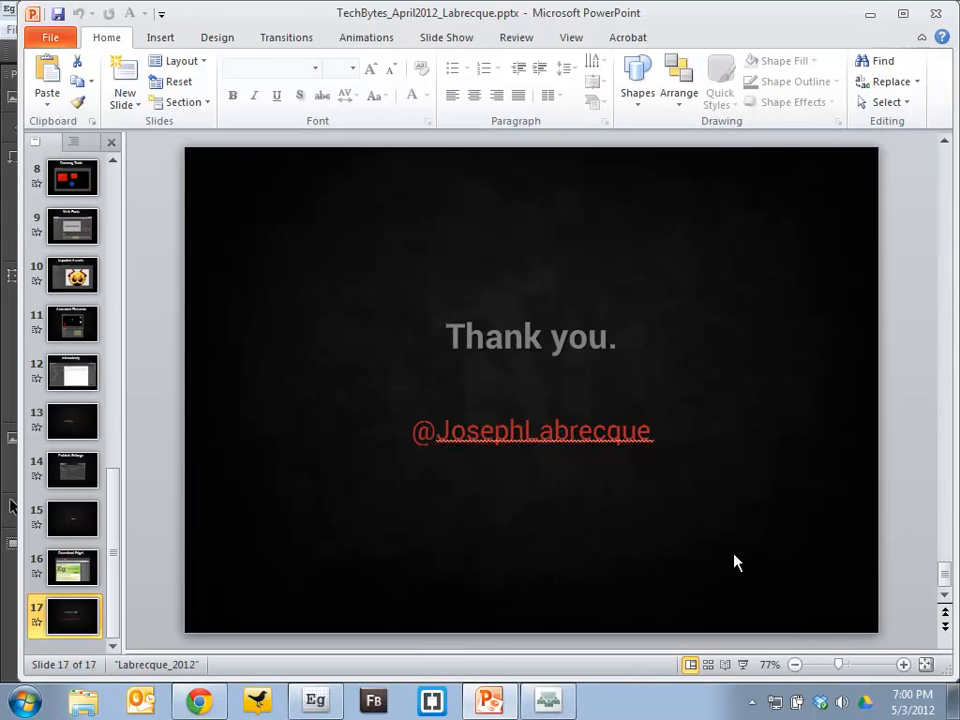
{"action": "left_click", "coordinate": [869, 16]}
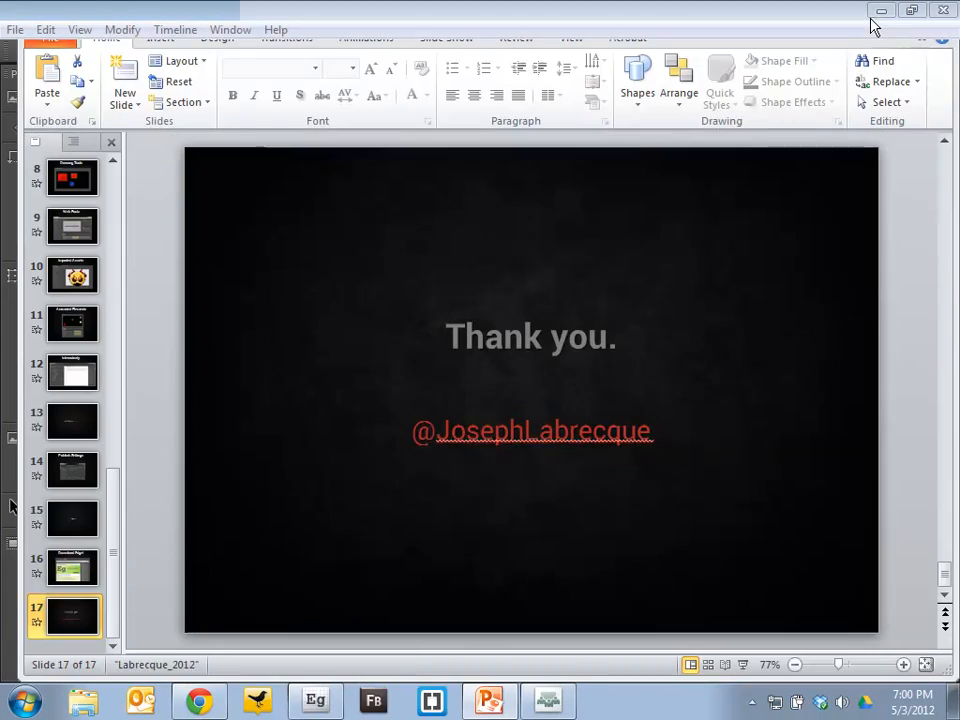
Step: Switch to Adobe Connect, read the latest chat messages, and reply "yes" to everyone
{"action": "left_click", "coordinate": [551, 701]}
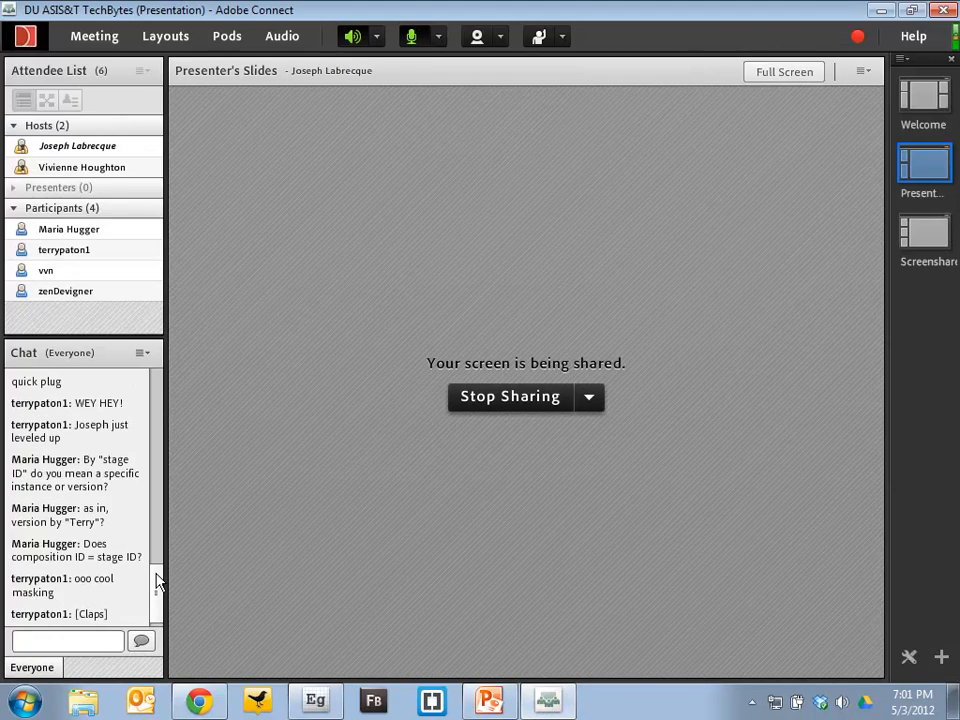
{"action": "mouse_move", "coordinate": [154, 574]}
{"action": "left_mouse_down"}
{"action": "mouse_move", "coordinate": [154, 321]}
{"action": "mouse_move", "coordinate": [157, 587]}
{"action": "left_mouse_up"}
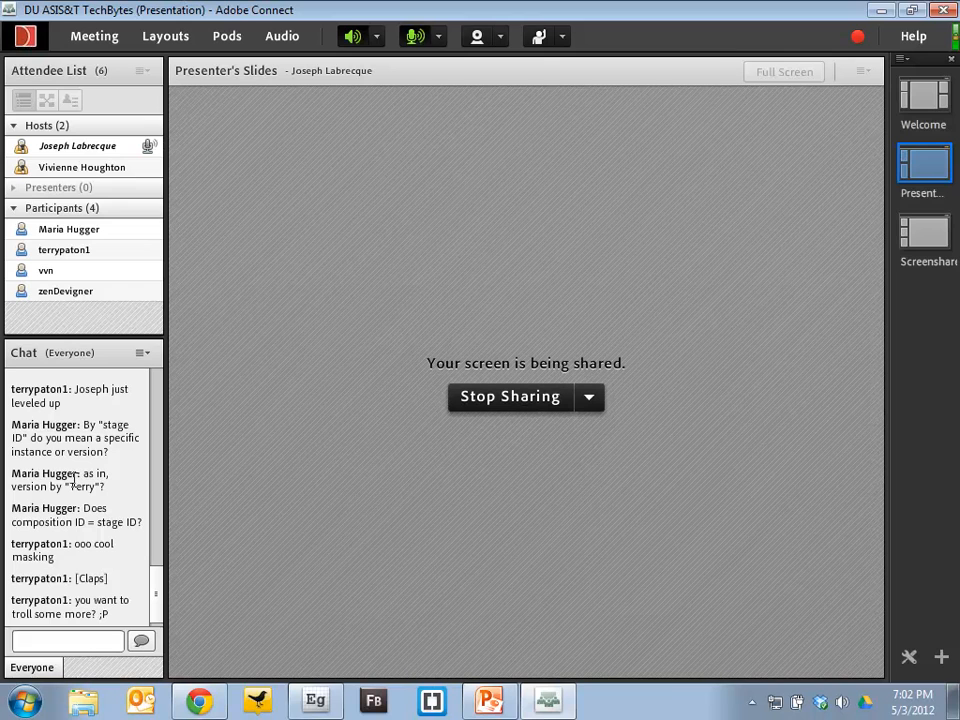
{"action": "left_click", "coordinate": [96, 641]}
{"action": "type", "text": "yes"}
{"action": "key", "text": "Return"}
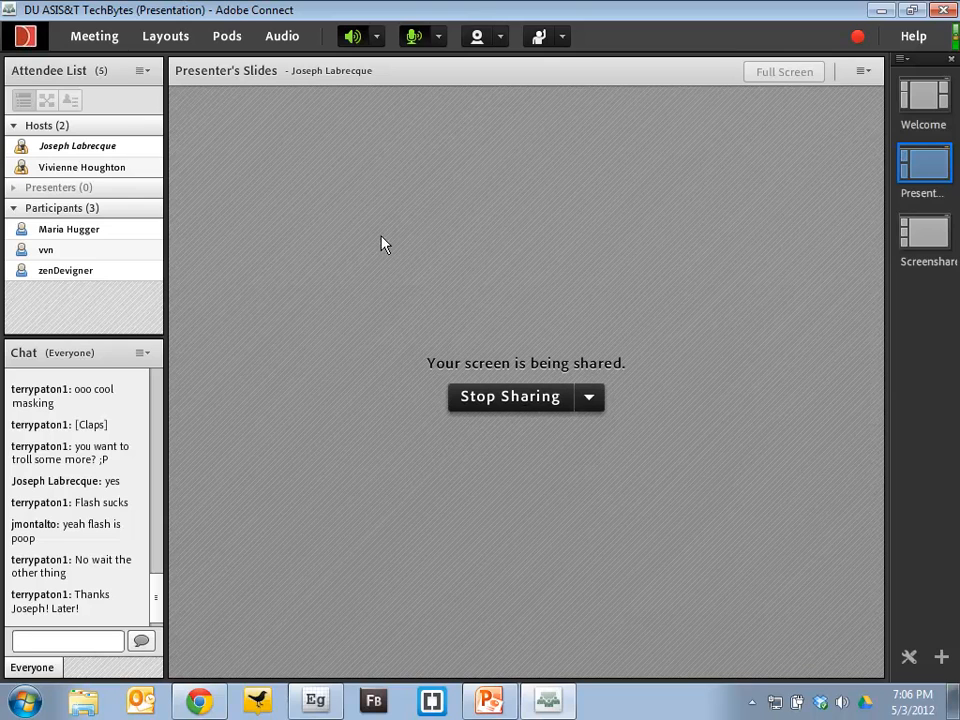
Step: Open the LurkingCreature folder from the desktop, play LurkingCreature.html in the browser, and minimize the browser
{"action": "key", "text": "alt+Tab"}
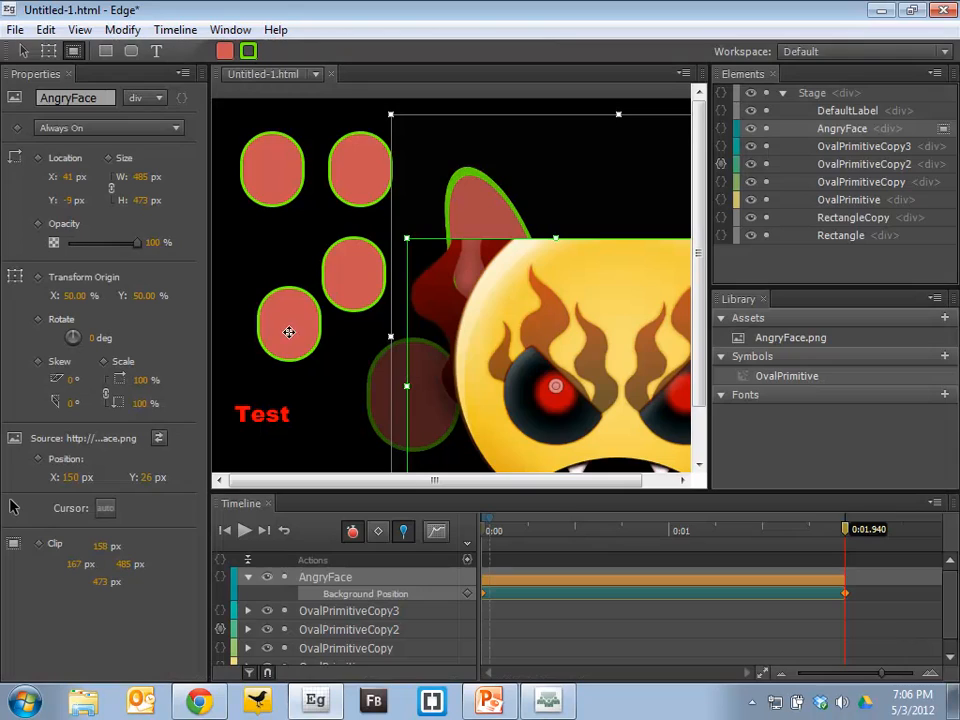
{"action": "key", "text": "super+d"}
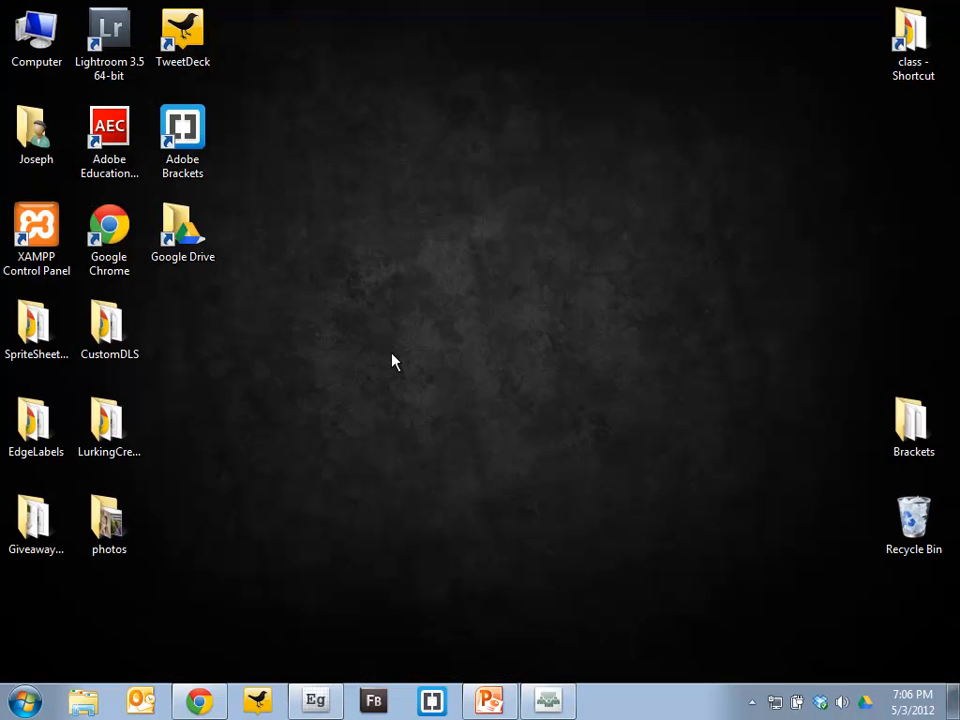
{"action": "left_click", "coordinate": [221, 535]}
{"action": "double_click", "coordinate": [118, 440]}
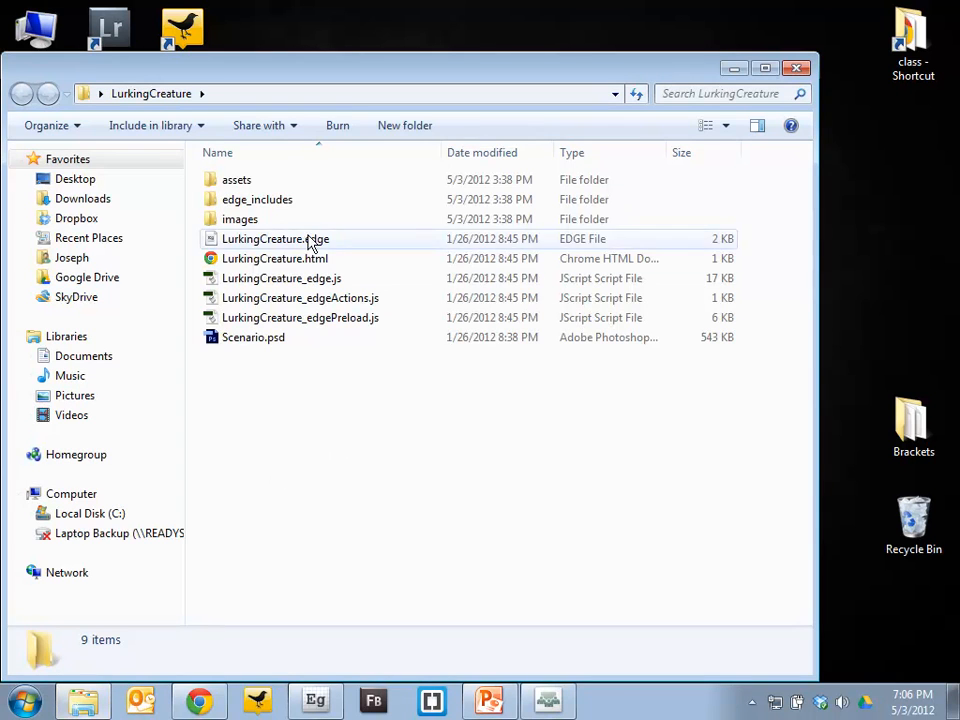
{"action": "double_click", "coordinate": [281, 259]}
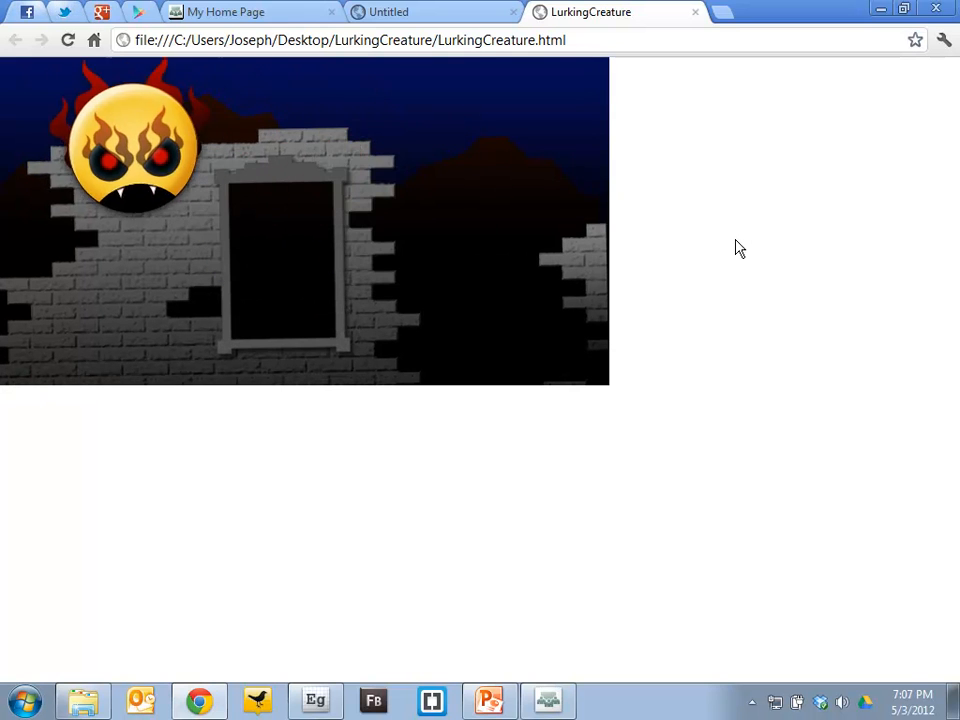
{"action": "left_click", "coordinate": [881, 10]}
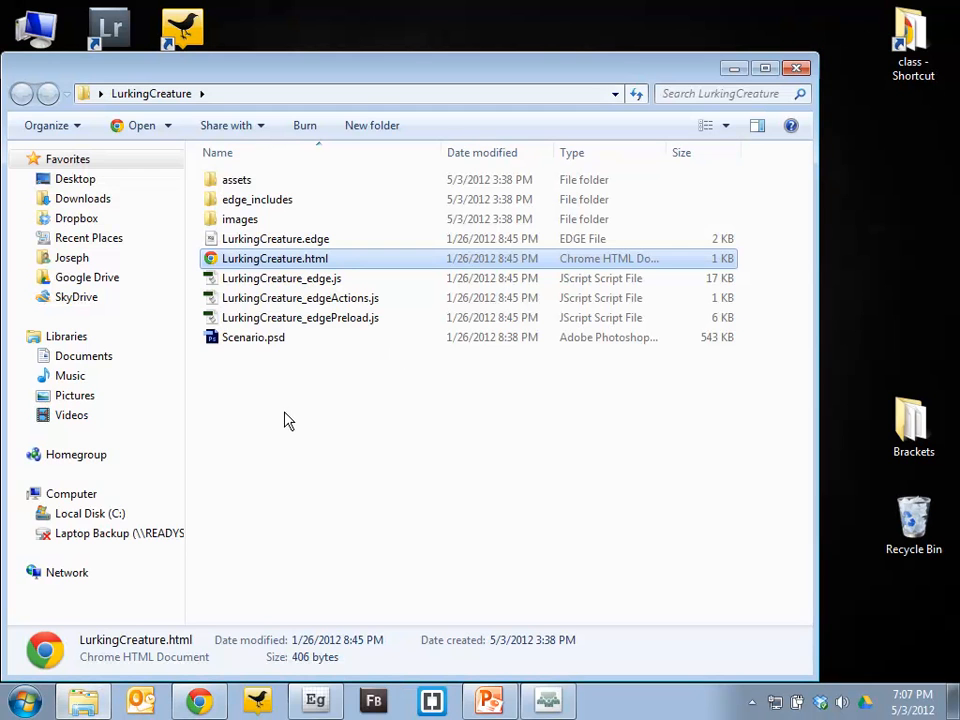
Step: Open LurkingCreature.edge, enlarge the timeline and stage areas, and fit the whole animation in the timeline
{"action": "left_click", "coordinate": [280, 243]}
{"action": "double_click", "coordinate": [280, 245]}
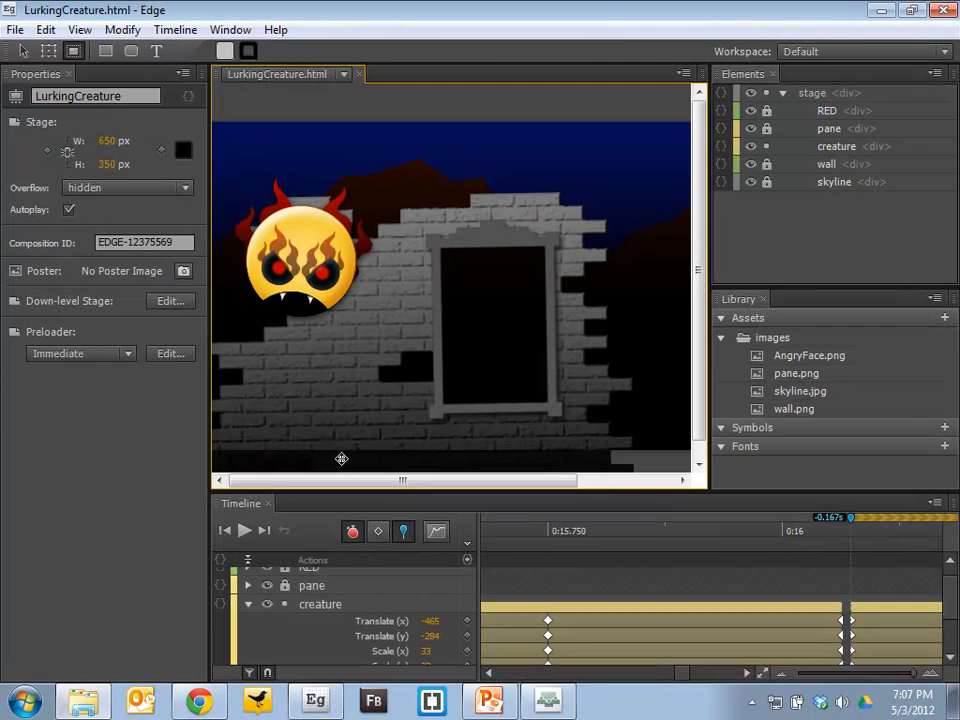
{"action": "left_click_drag", "start_coordinate": [546, 503], "coordinate": [543, 383]}
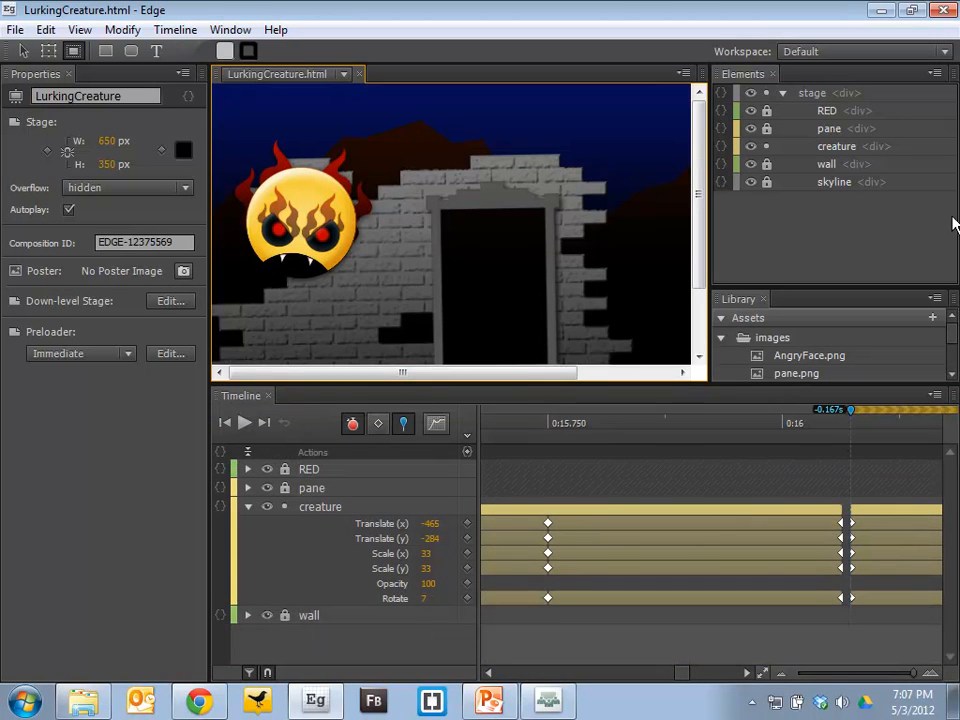
{"action": "left_click_drag", "start_coordinate": [711, 221], "coordinate": [949, 242]}
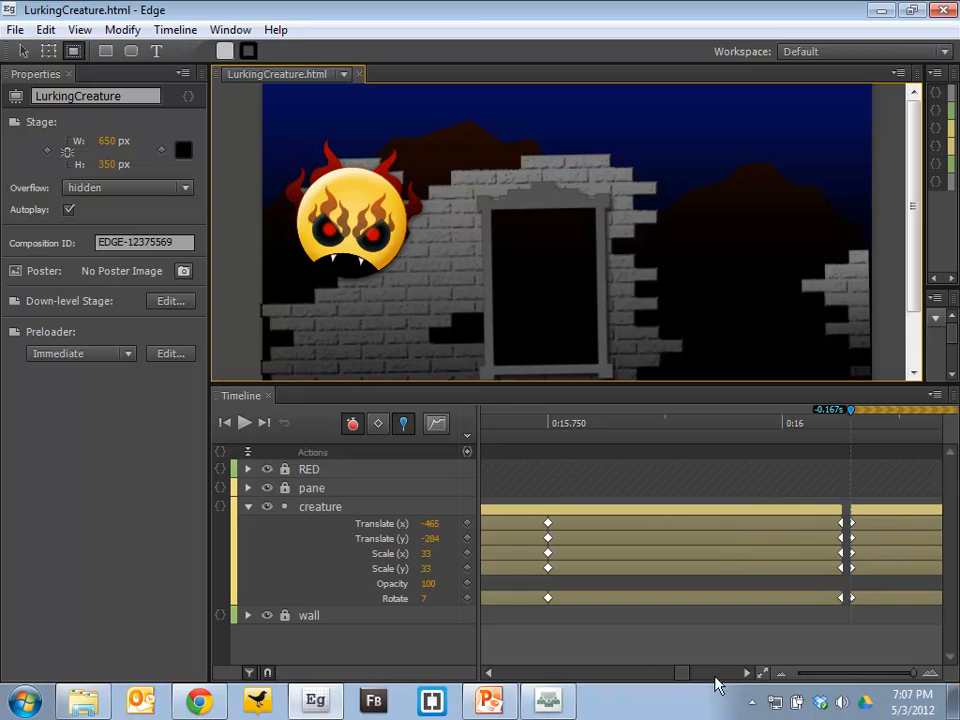
{"action": "left_click_drag", "start_coordinate": [688, 677], "coordinate": [537, 683]}
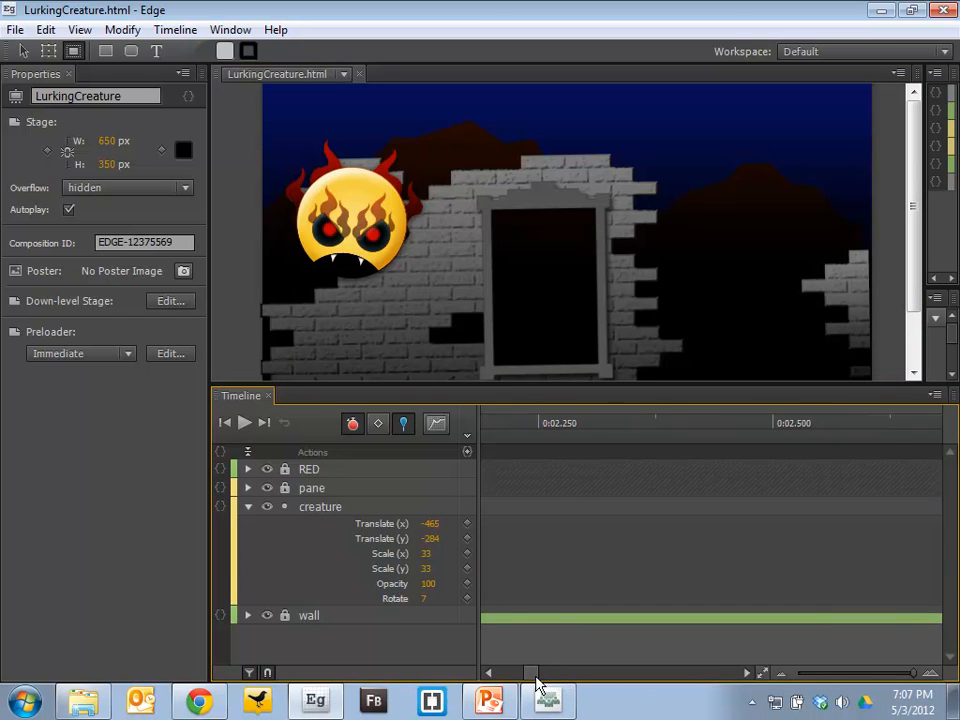
{"action": "left_click", "coordinate": [763, 674]}
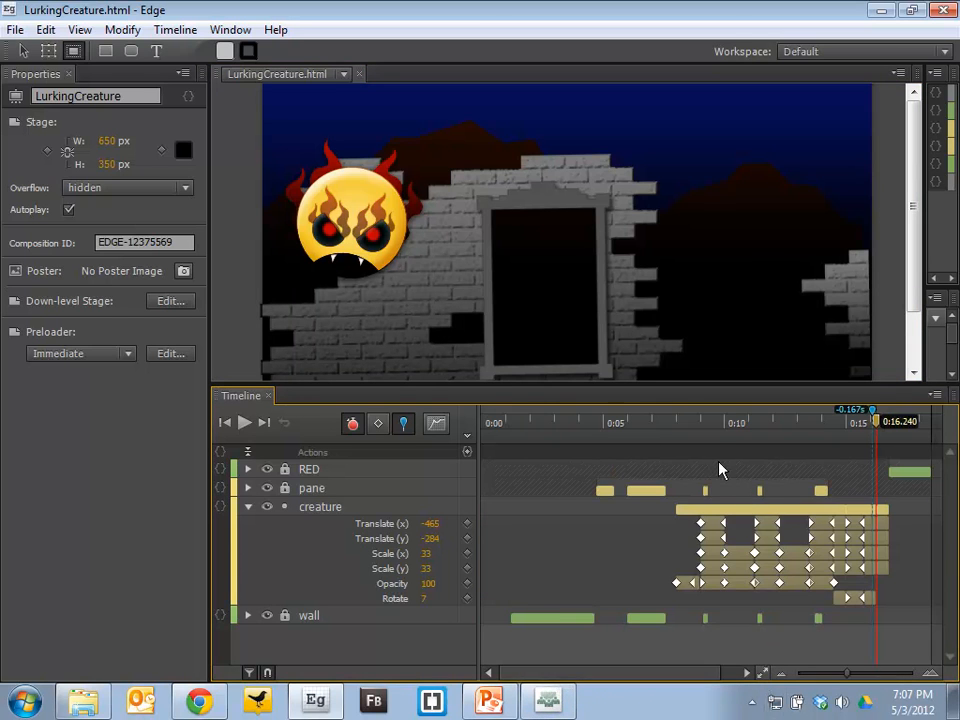
Step: Scrub the animation to 0:09.230 and 0:08.750, and examine the creature's scale and Translate (y) keyframes and transitions
{"action": "mouse_move", "coordinate": [707, 437]}
{"action": "left_mouse_down"}
{"action": "mouse_move", "coordinate": [643, 429]}
{"action": "mouse_move", "coordinate": [790, 441]}
{"action": "mouse_move", "coordinate": [706, 440]}
{"action": "left_mouse_up"}
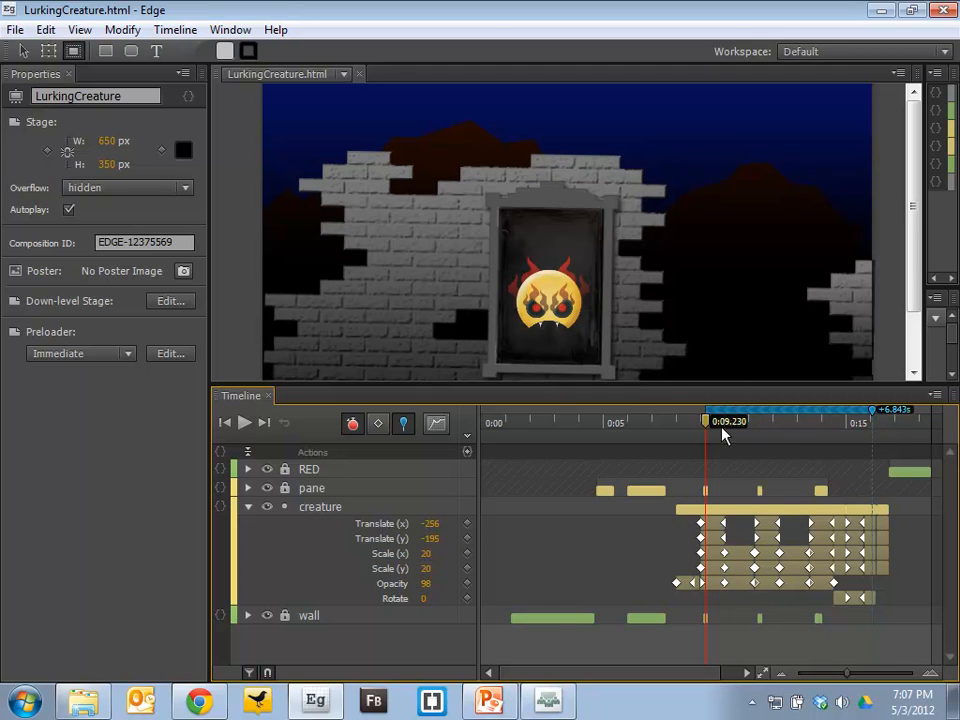
{"action": "mouse_move", "coordinate": [707, 425]}
{"action": "left_mouse_down"}
{"action": "mouse_move", "coordinate": [810, 422]}
{"action": "mouse_move", "coordinate": [657, 432]}
{"action": "mouse_move", "coordinate": [857, 422]}
{"action": "mouse_move", "coordinate": [865, 437]}
{"action": "mouse_move", "coordinate": [827, 440]}
{"action": "mouse_move", "coordinate": [822, 428]}
{"action": "mouse_move", "coordinate": [866, 446]}
{"action": "mouse_move", "coordinate": [765, 422]}
{"action": "mouse_move", "coordinate": [667, 428]}
{"action": "mouse_move", "coordinate": [889, 452]}
{"action": "mouse_move", "coordinate": [700, 433]}
{"action": "left_mouse_up"}
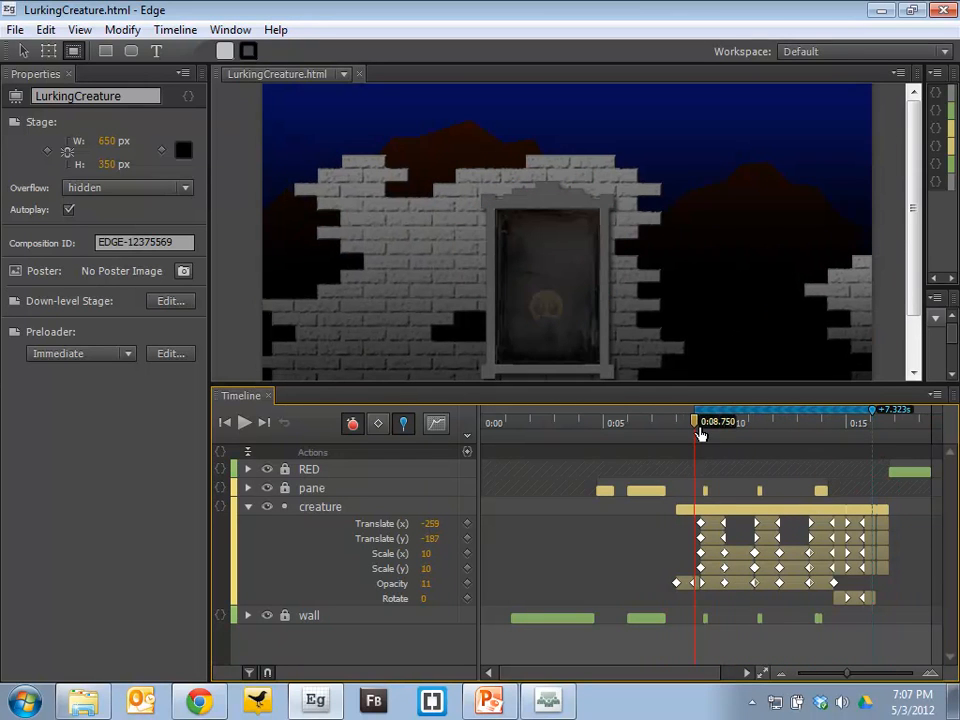
{"action": "left_click", "coordinate": [756, 553]}
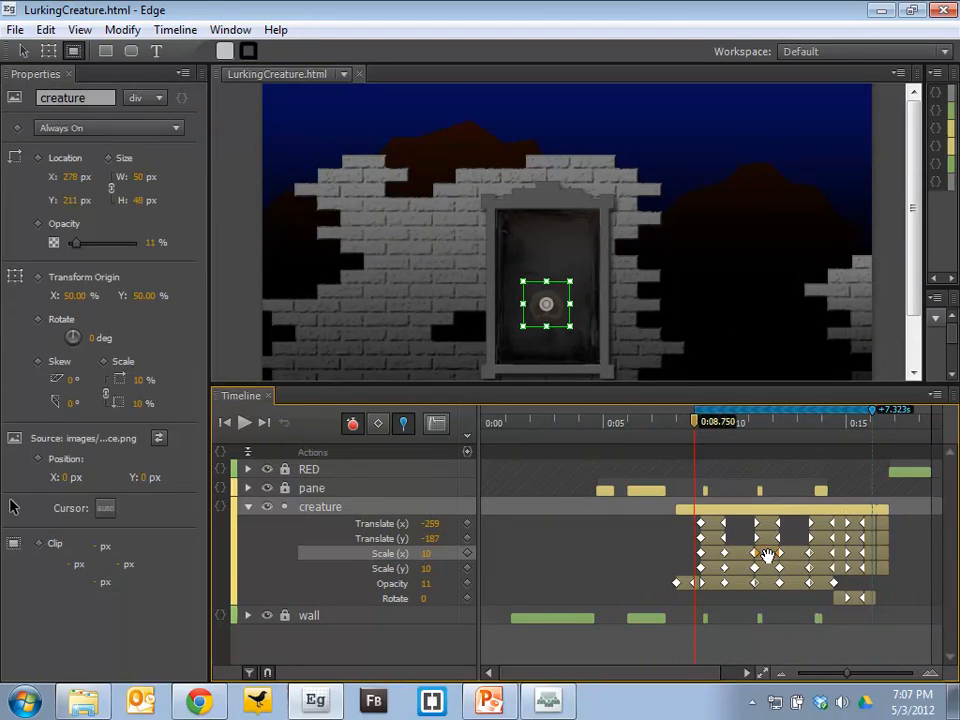
{"action": "left_click", "coordinate": [757, 568]}
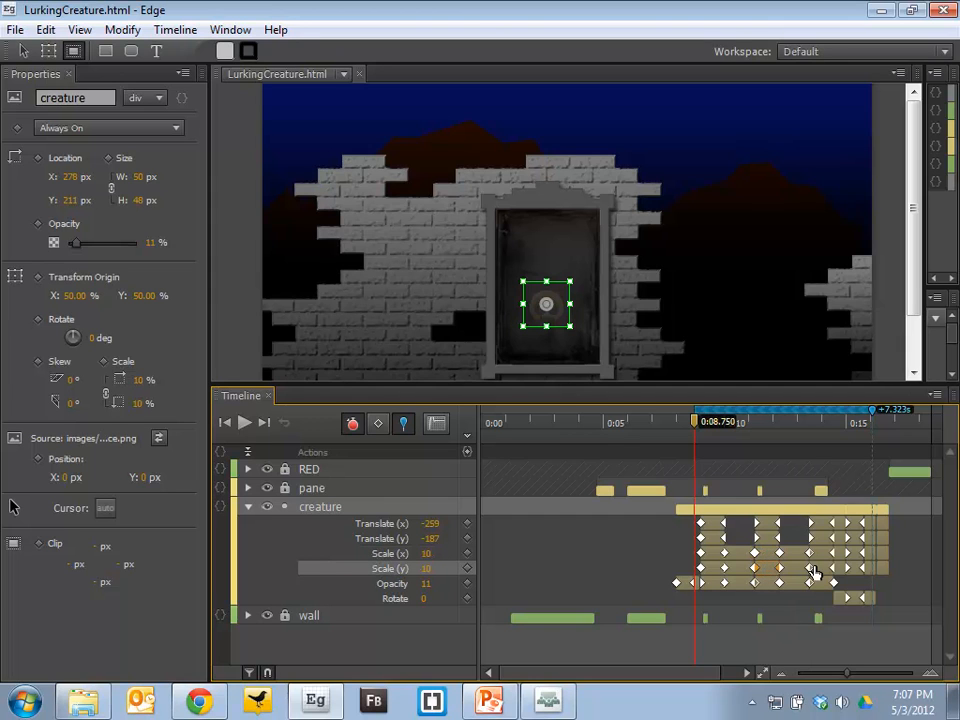
{"action": "left_click", "coordinate": [831, 568]}
{"action": "left_click", "coordinate": [832, 569]}
{"action": "left_click", "coordinate": [793, 569]}
{"action": "left_click", "coordinate": [727, 553]}
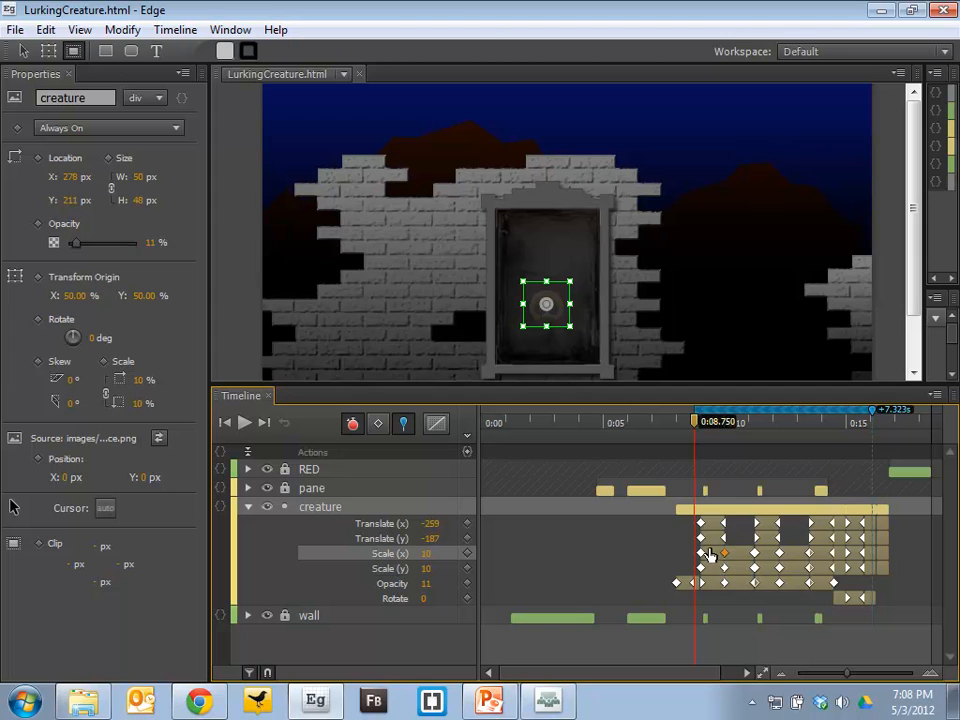
{"action": "left_click", "coordinate": [712, 538]}
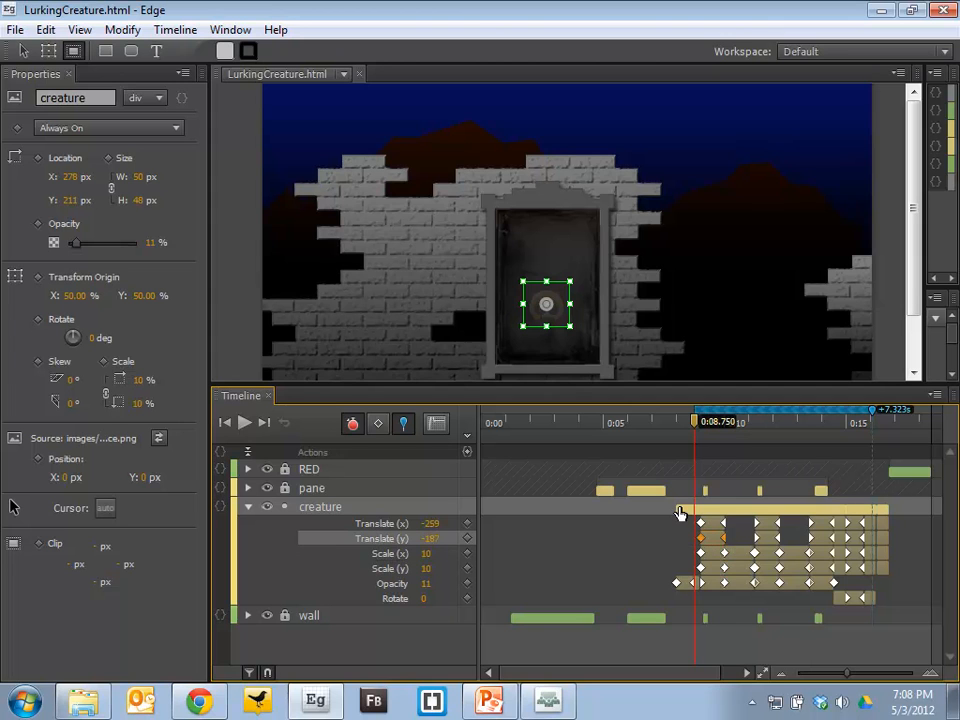
Step: Try to stretch the creature's whole animation block so it starts at about 0:05, and close the Edge window
{"action": "left_click", "coordinate": [680, 510]}
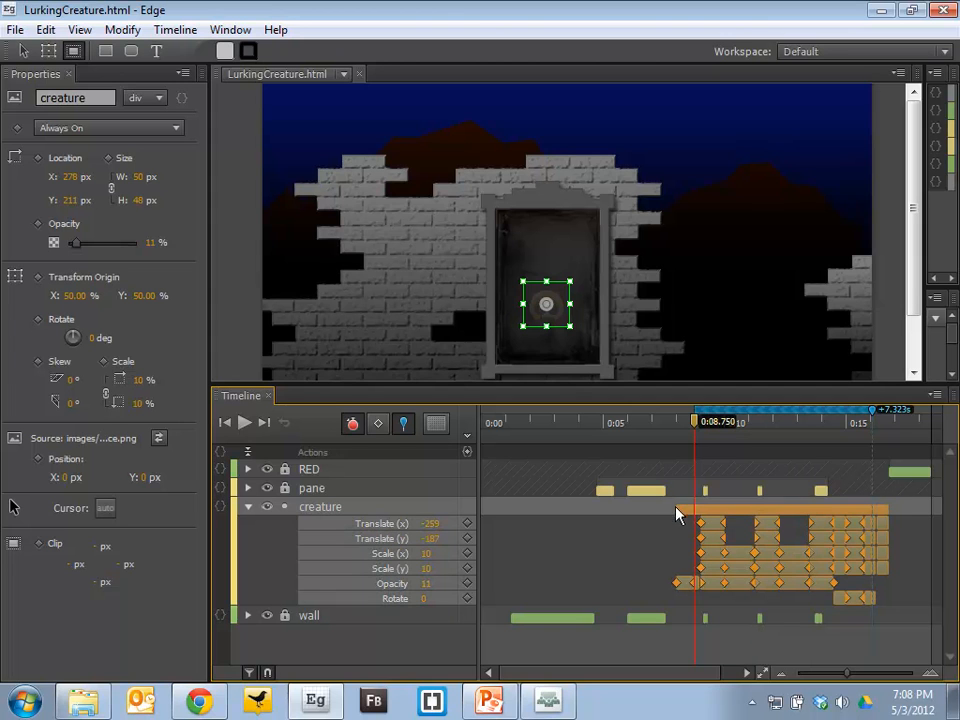
{"action": "left_click_drag", "start_coordinate": [664, 510], "coordinate": [719, 528]}
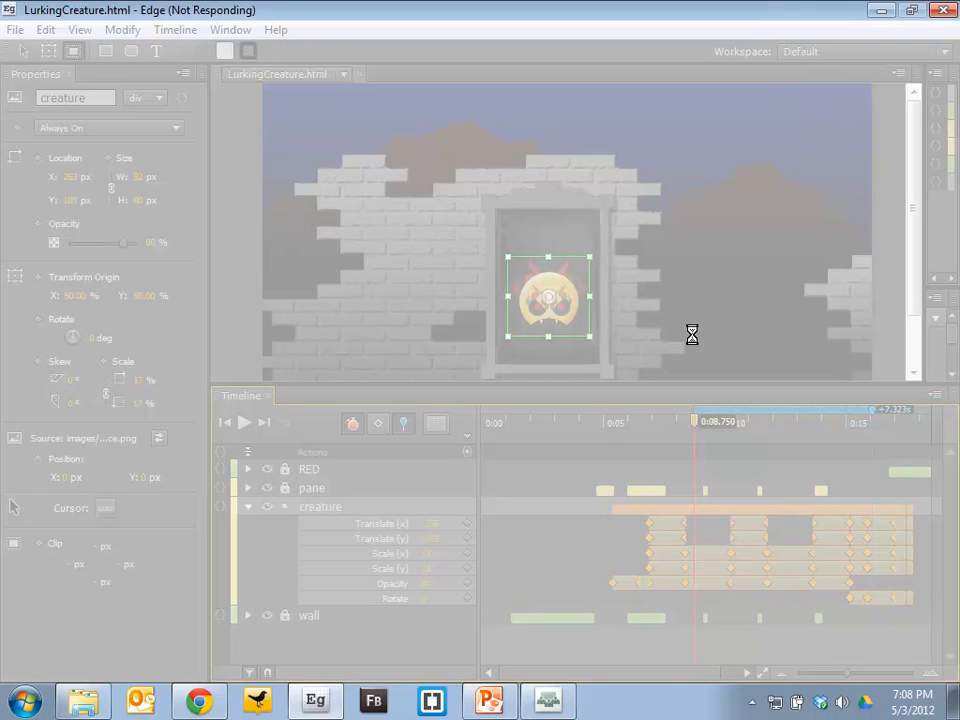
{"action": "right_click", "coordinate": [315, 700]}
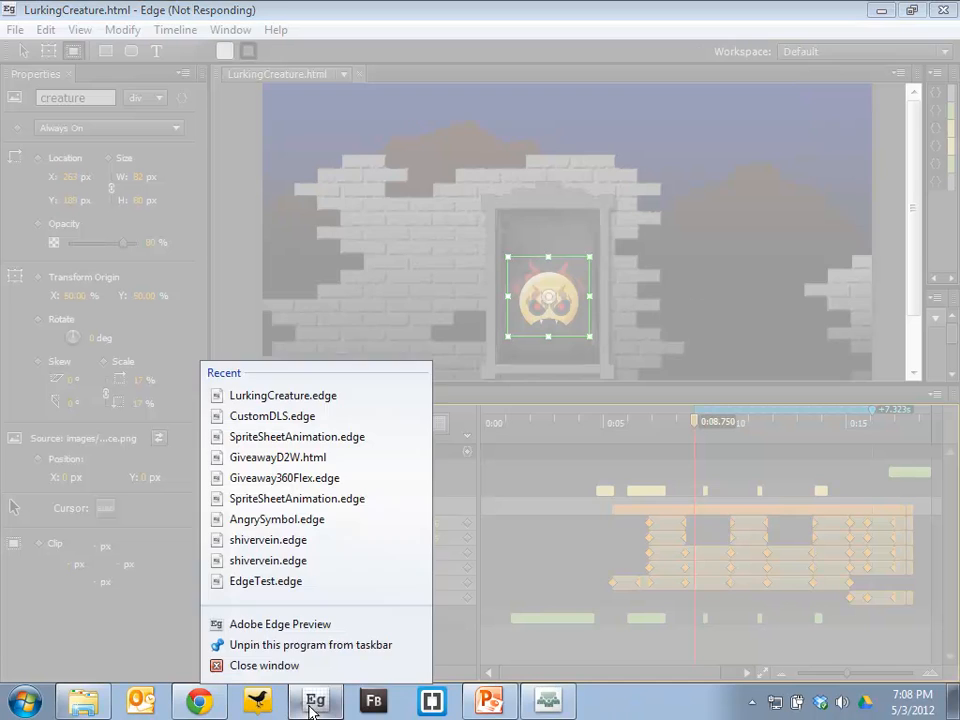
{"action": "left_click", "coordinate": [345, 670]}
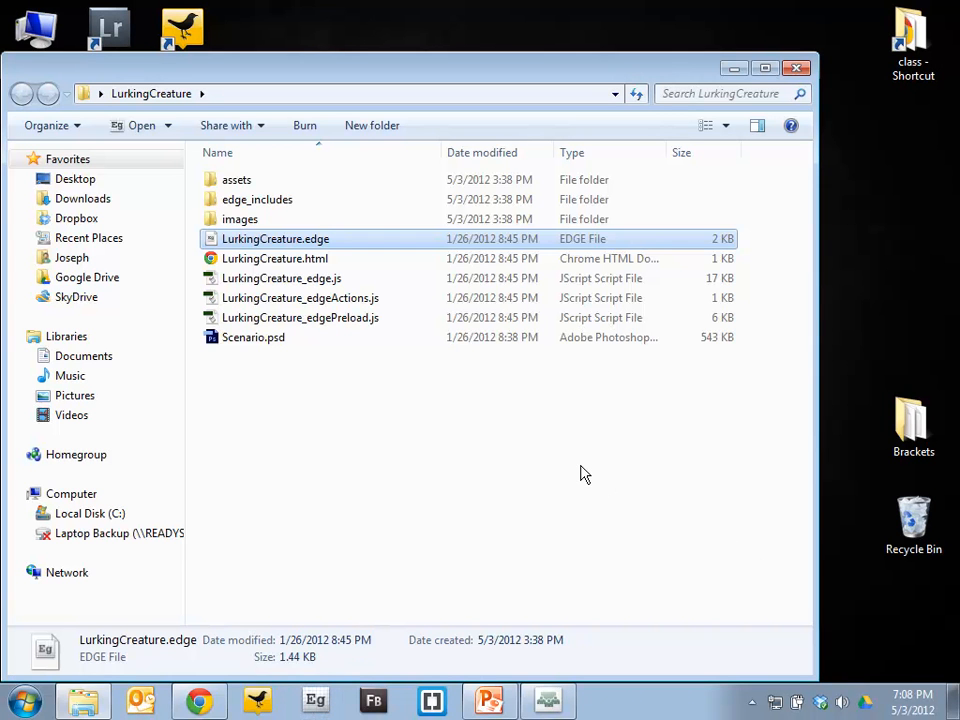
Step: Relaunch Edge, get it out of the way, then open the GiveawayD2W desktop folder and its GiveawayD2W.edge file
{"action": "left_click", "coordinate": [316, 702]}
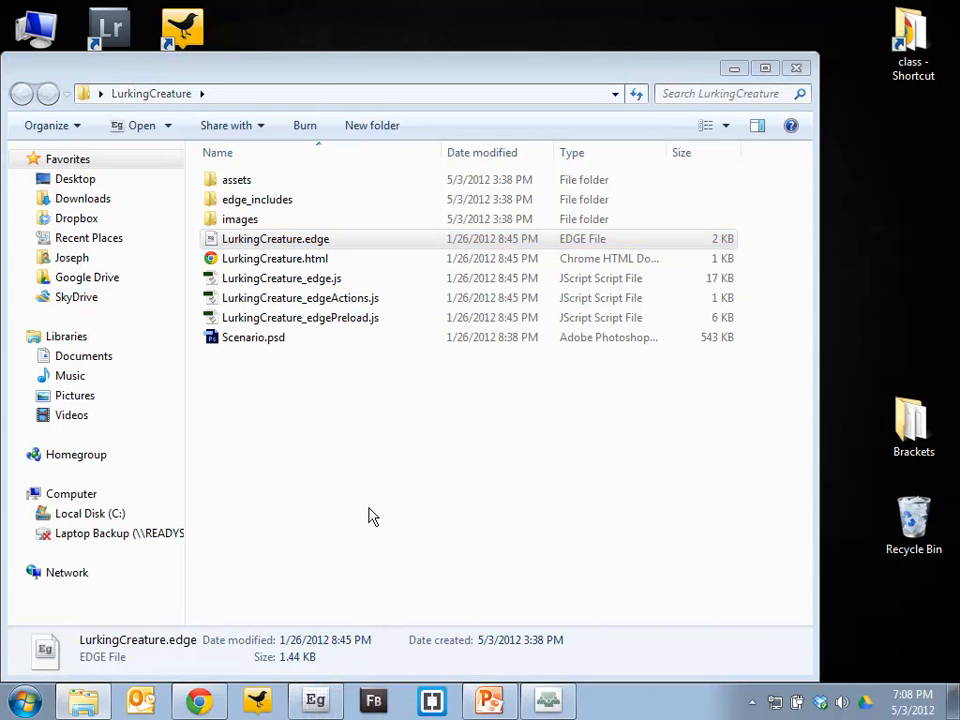
{"action": "left_click_drag", "start_coordinate": [305, 82], "coordinate": [615, 81]}
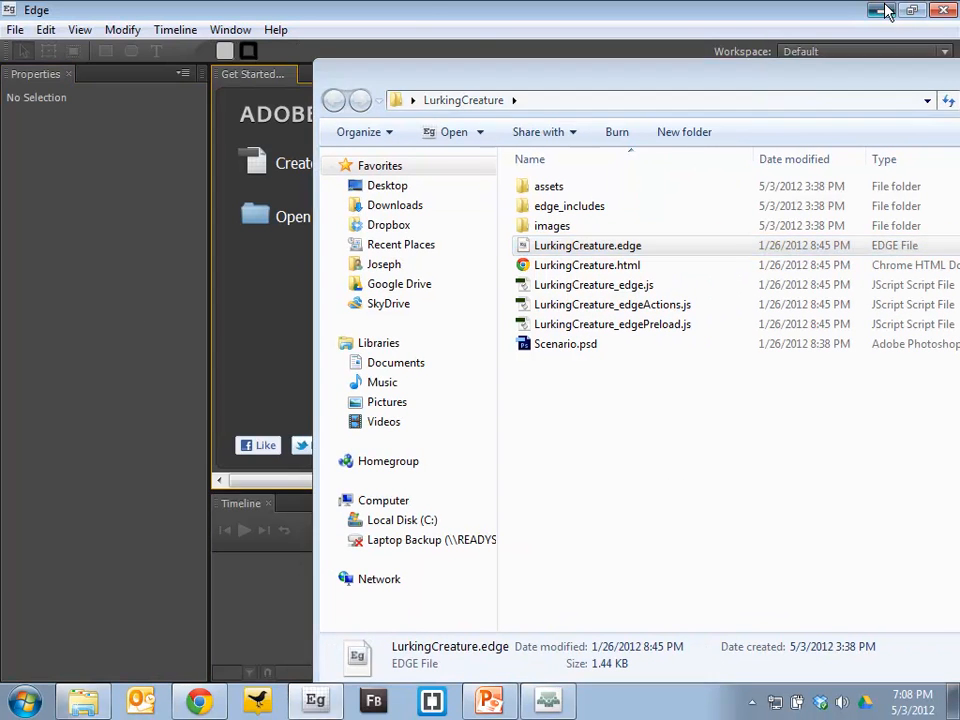
{"action": "left_click", "coordinate": [885, 12]}
{"action": "double_click", "coordinate": [45, 525]}
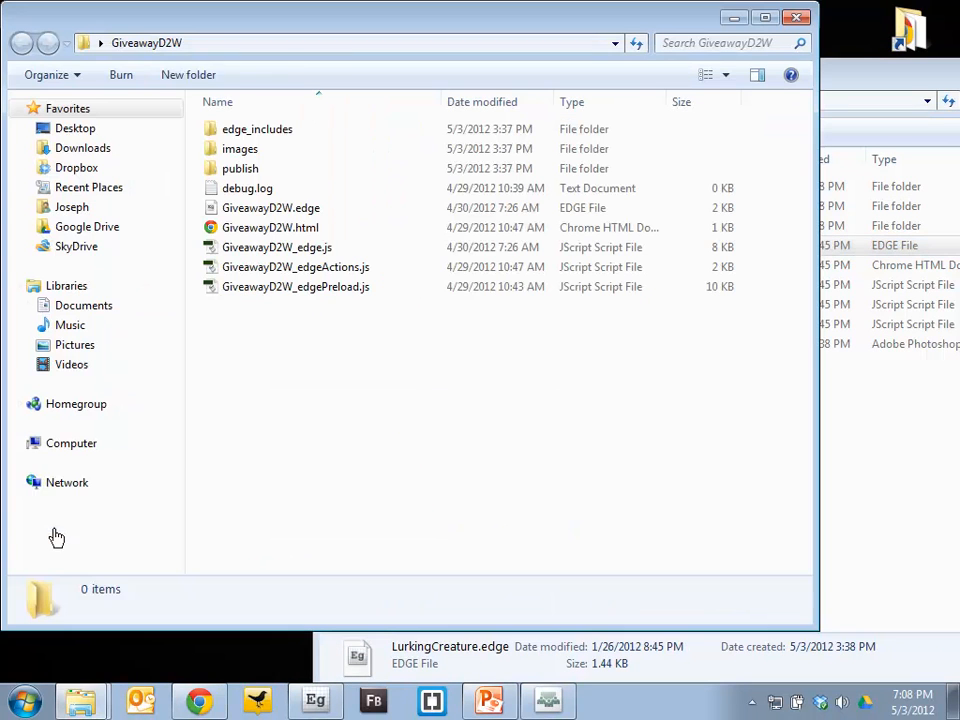
{"action": "double_click", "coordinate": [260, 210]}
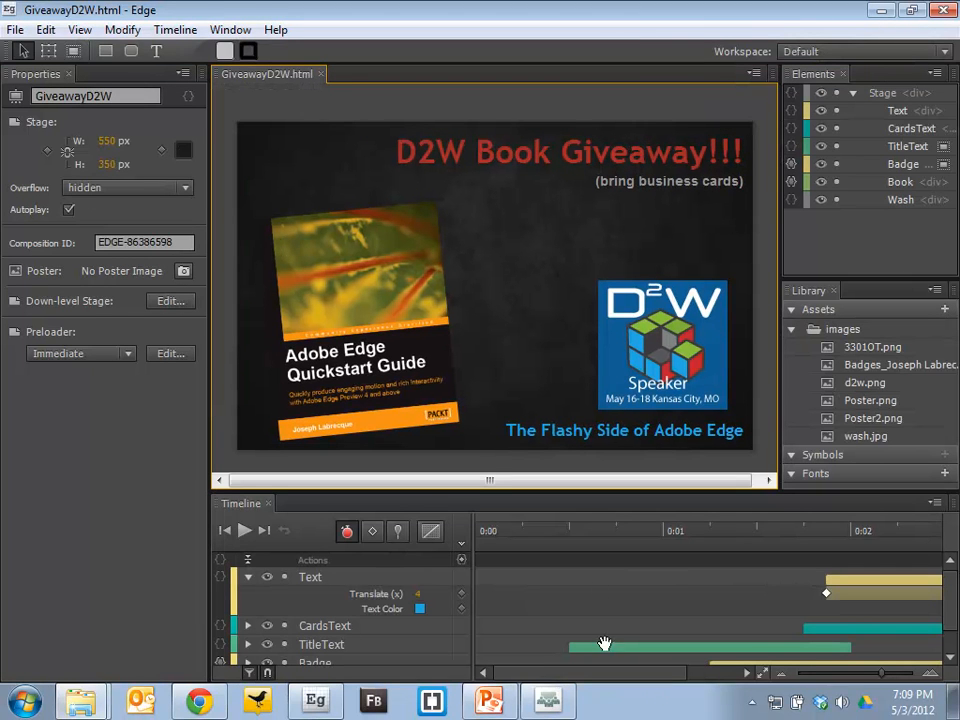
Step: Play the GiveawayD2W animation from 0:00 on the timeline and preview the composition in the browser
{"action": "left_click_drag", "start_coordinate": [558, 674], "coordinate": [500, 672]}
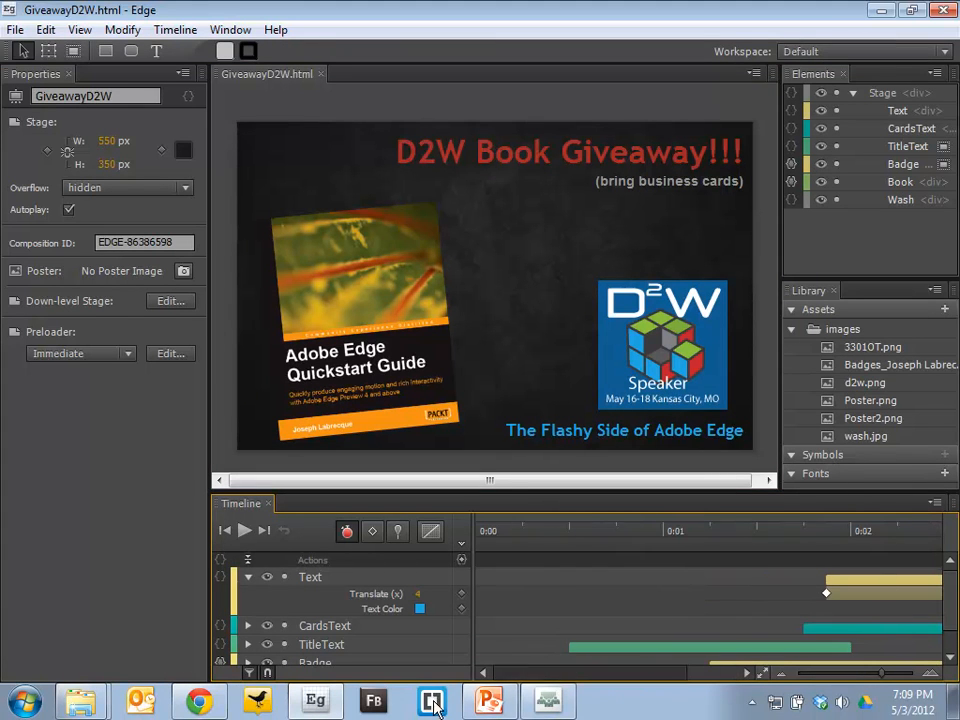
{"action": "left_click", "coordinate": [489, 536]}
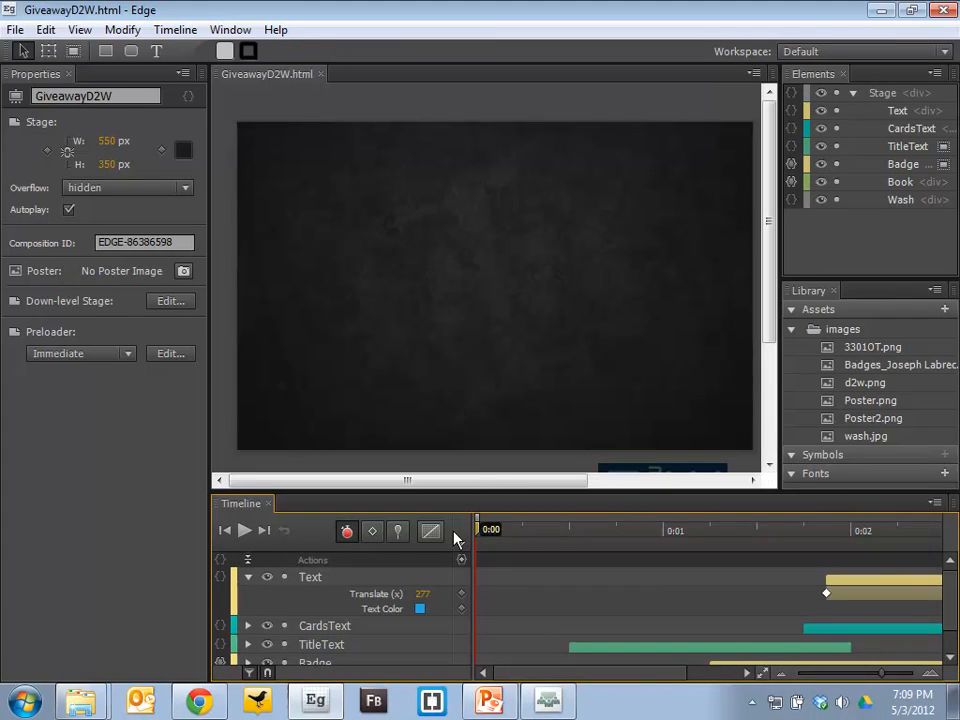
{"action": "key", "text": "space"}
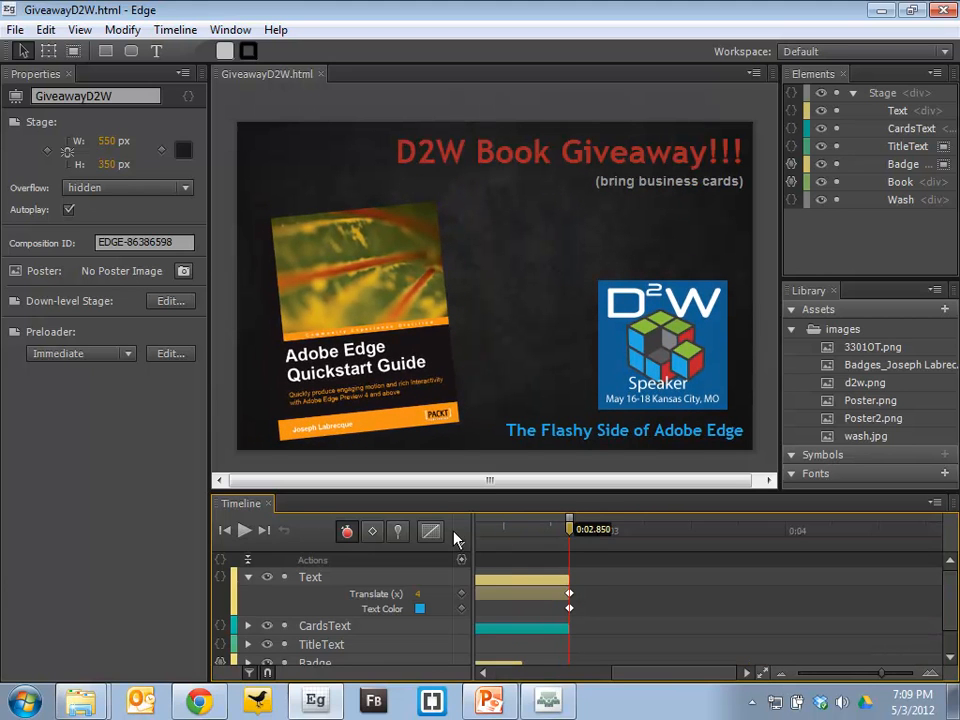
{"action": "key", "text": "ctrl+Return"}
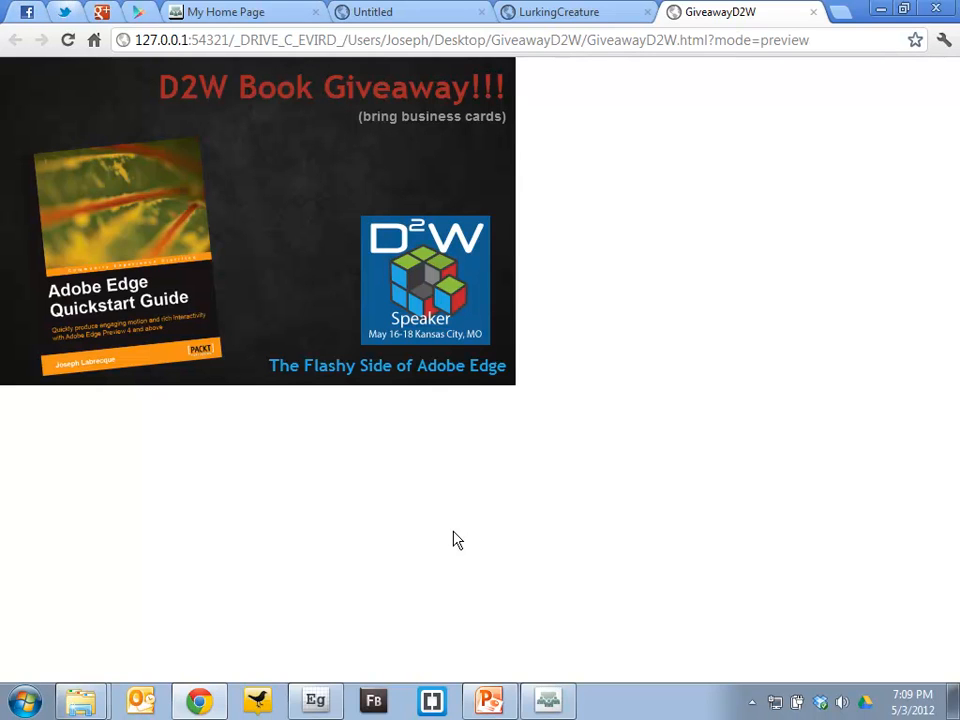
{"action": "left_click", "coordinate": [930, 9]}
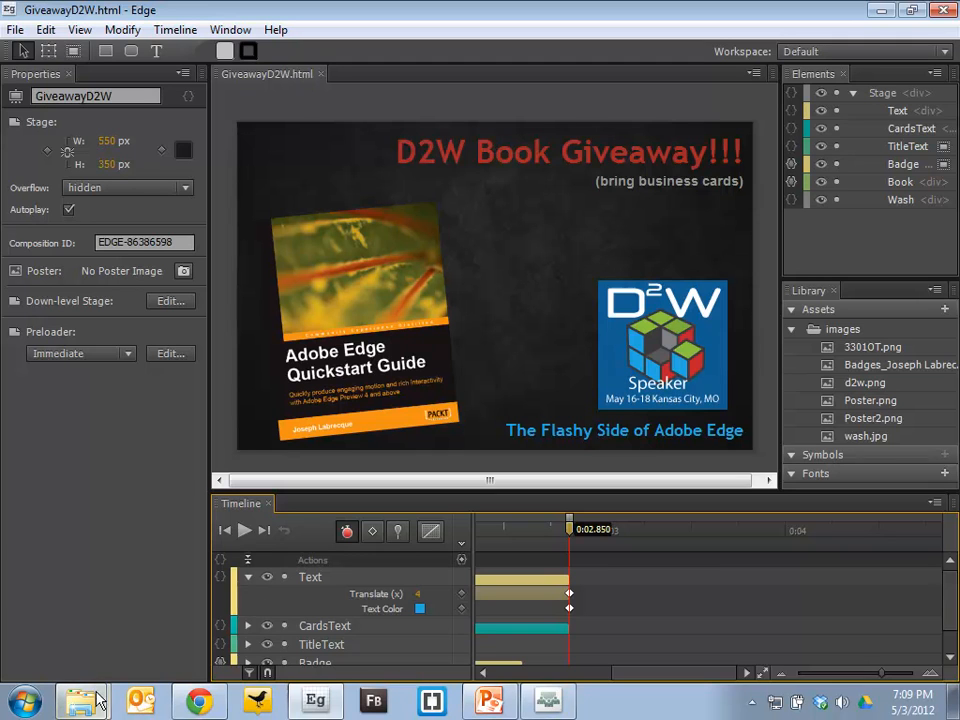
{"action": "left_click", "coordinate": [196, 703]}
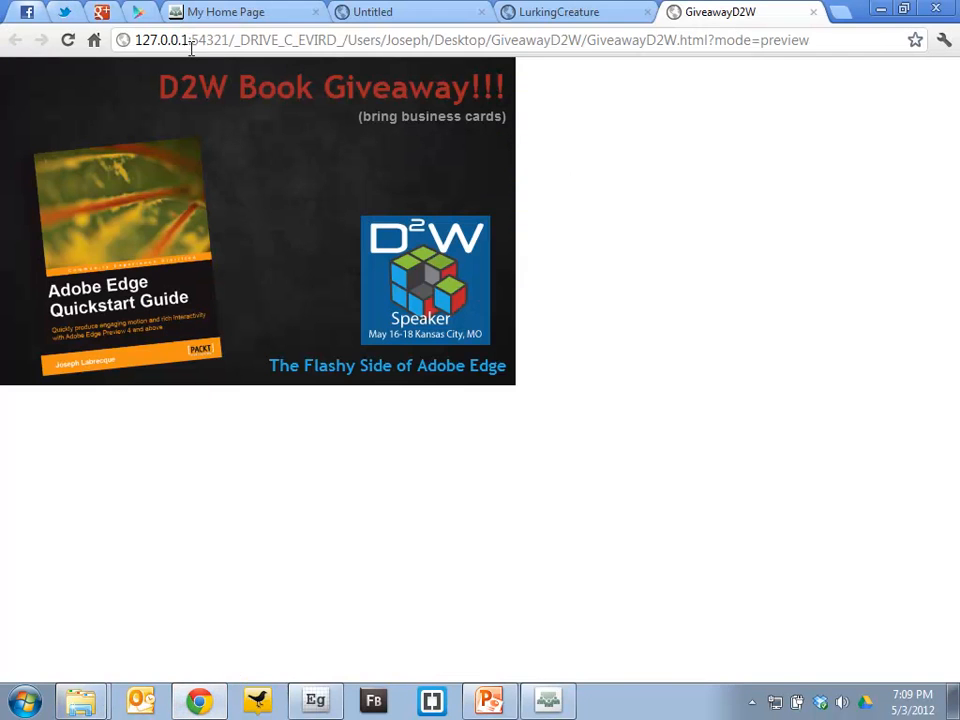
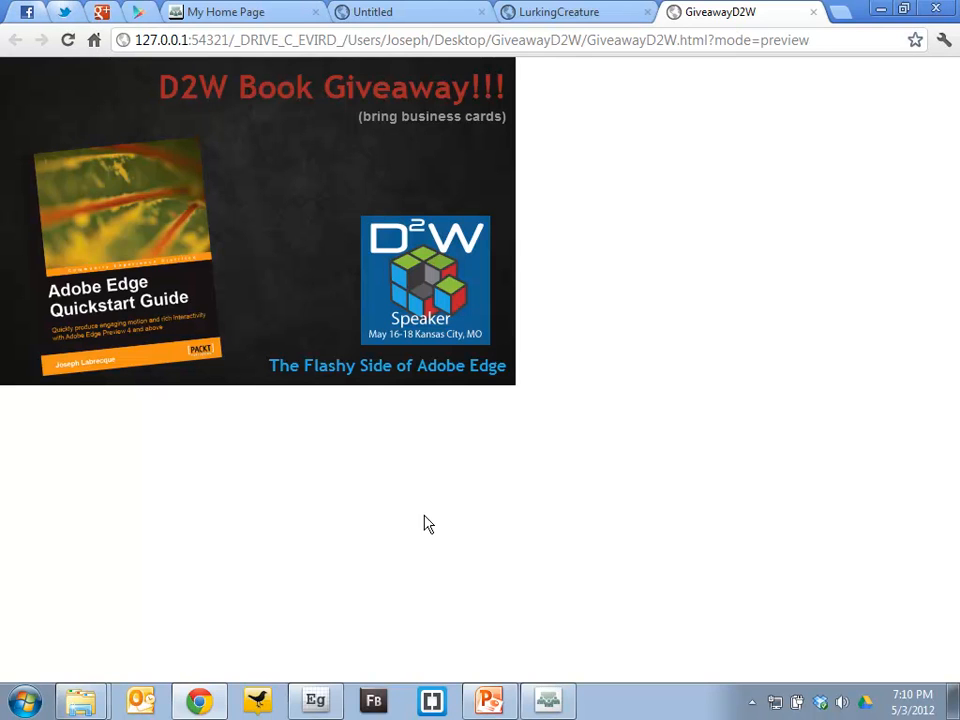
Step: View the preview page's source and highlight the Stage div and the number in its EDGE class
{"action": "right_click", "coordinate": [734, 178]}
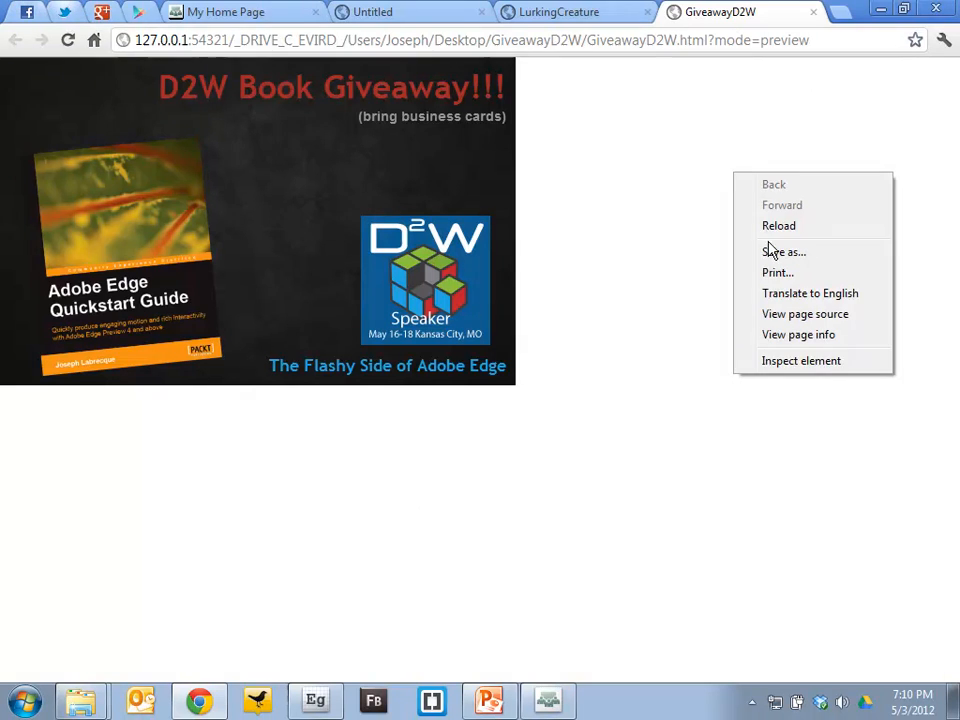
{"action": "left_click", "coordinate": [820, 319]}
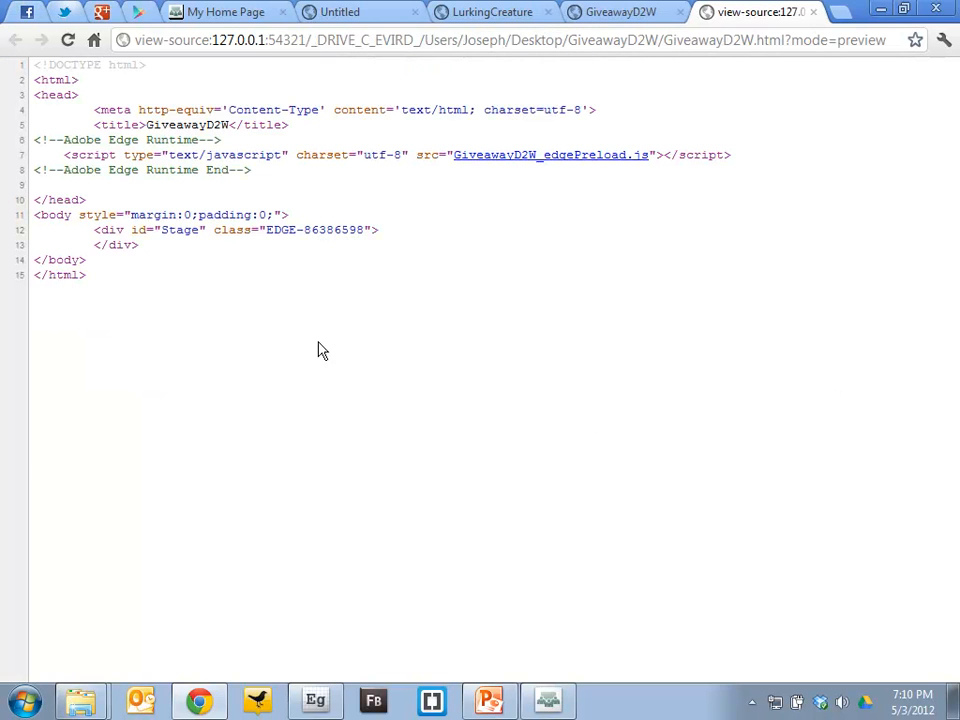
{"action": "left_click_drag", "start_coordinate": [148, 244], "coordinate": [94, 230]}
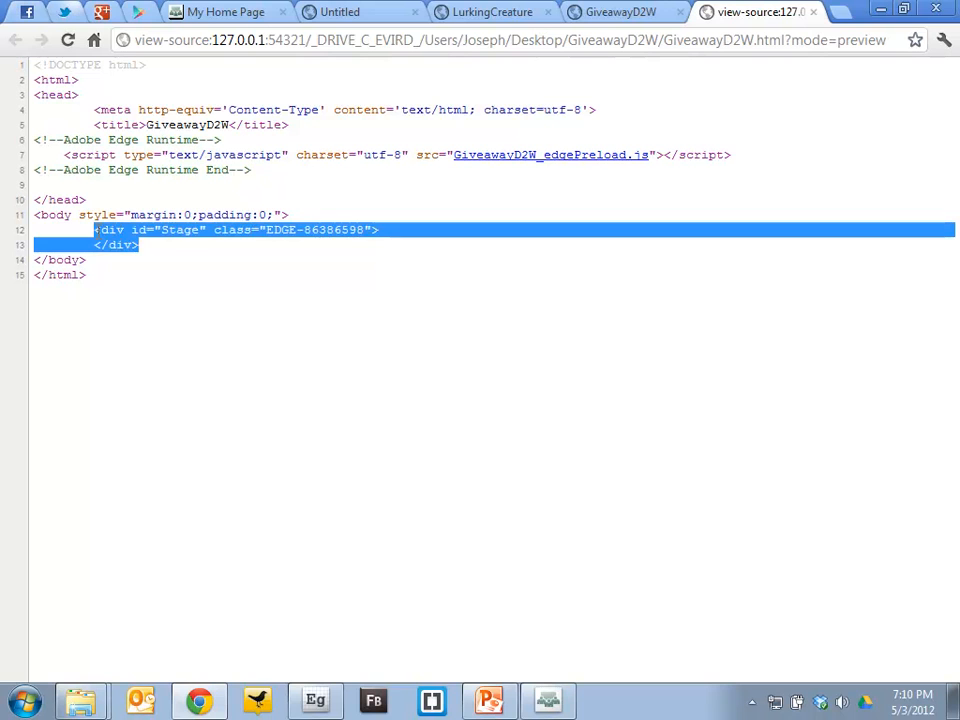
{"action": "double_click", "coordinate": [323, 231]}
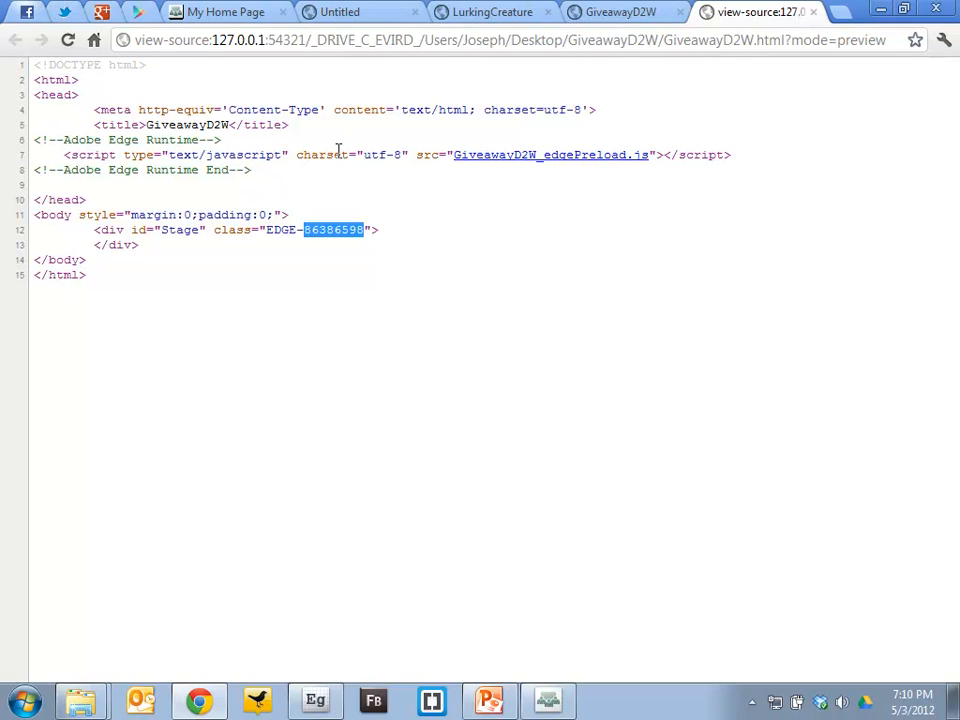
Step: Open the linked GiveawayD2W_edgePreload.js, examine the loadResources and dlContent sections at its end, and minimize the browser
{"action": "left_click", "coordinate": [596, 165]}
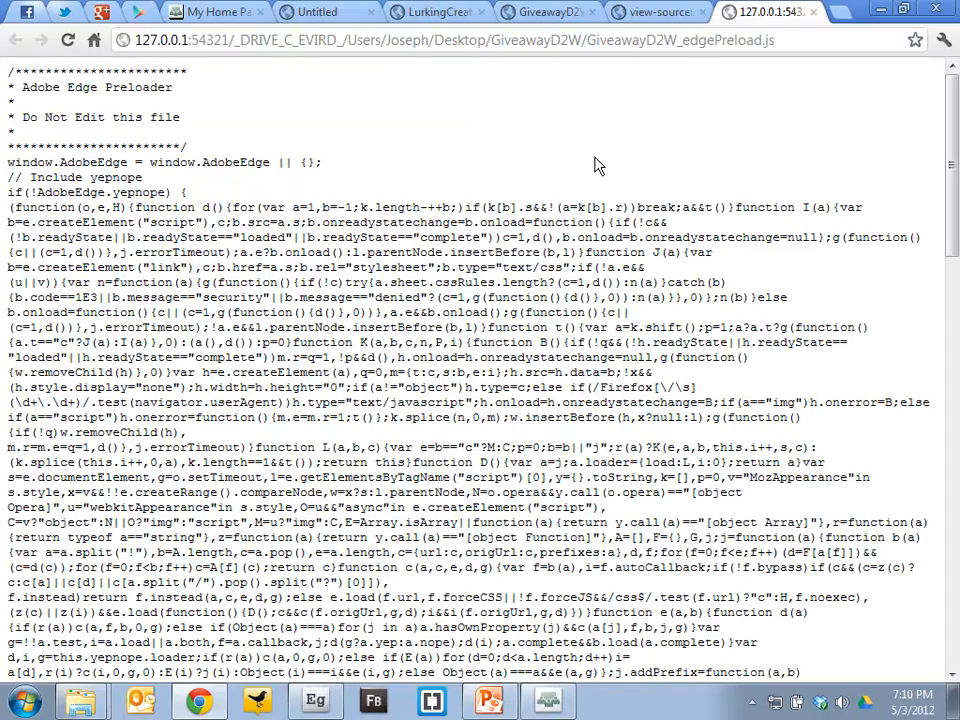
{"action": "left_click_drag", "start_coordinate": [953, 160], "coordinate": [952, 628]}
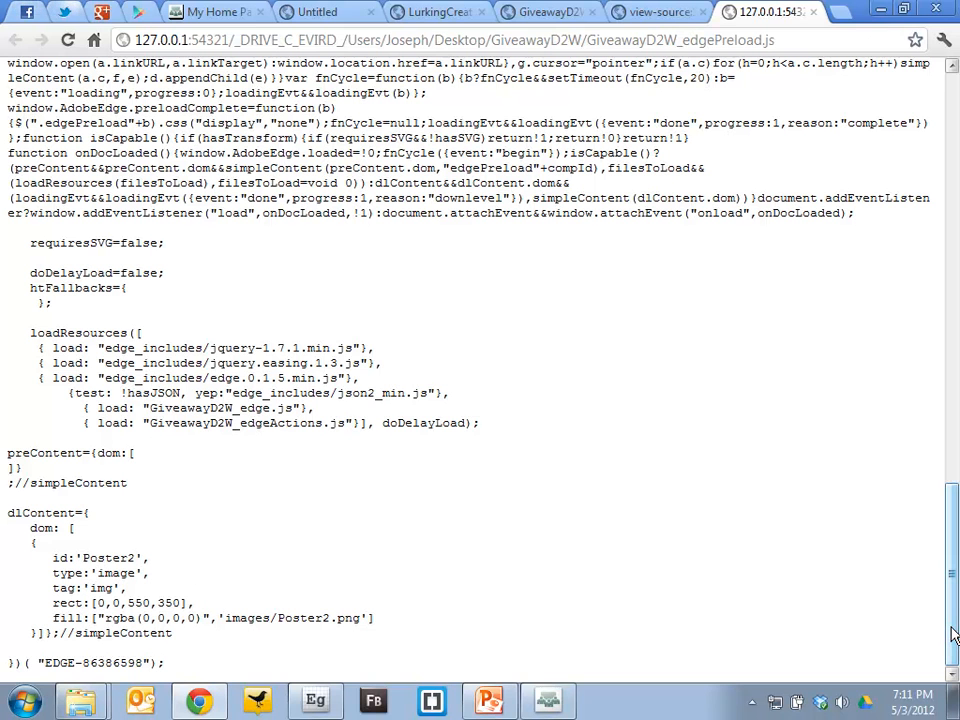
{"action": "left_click", "coordinate": [881, 11]}
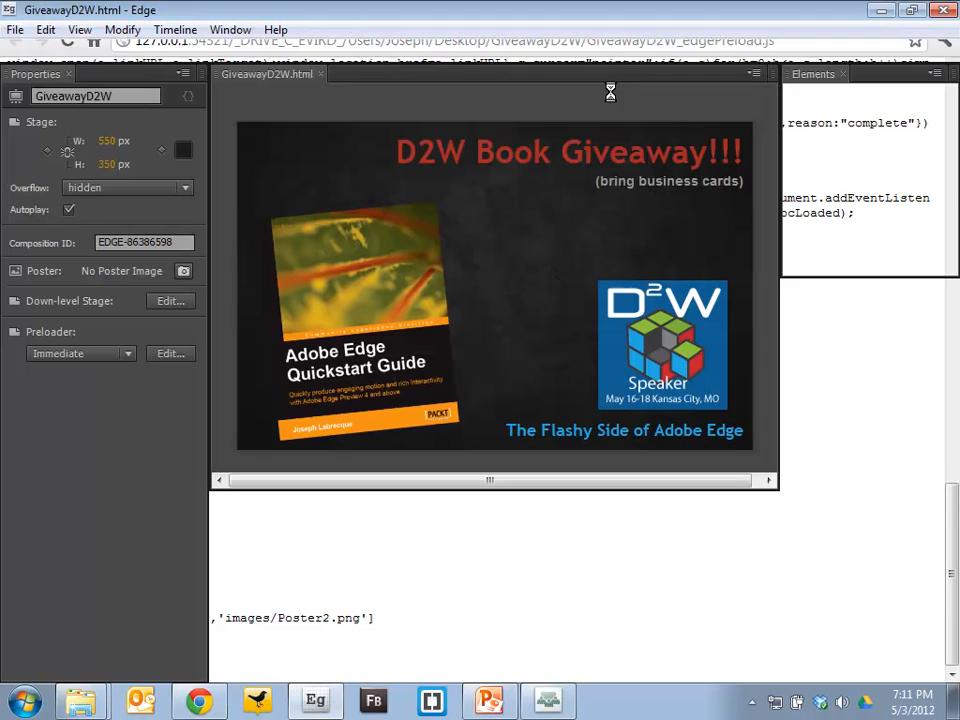
Step: Switch to the GiveawayD2W folder window and open its publish/web subfolder
{"action": "mouse_move", "coordinate": [70, 708]}
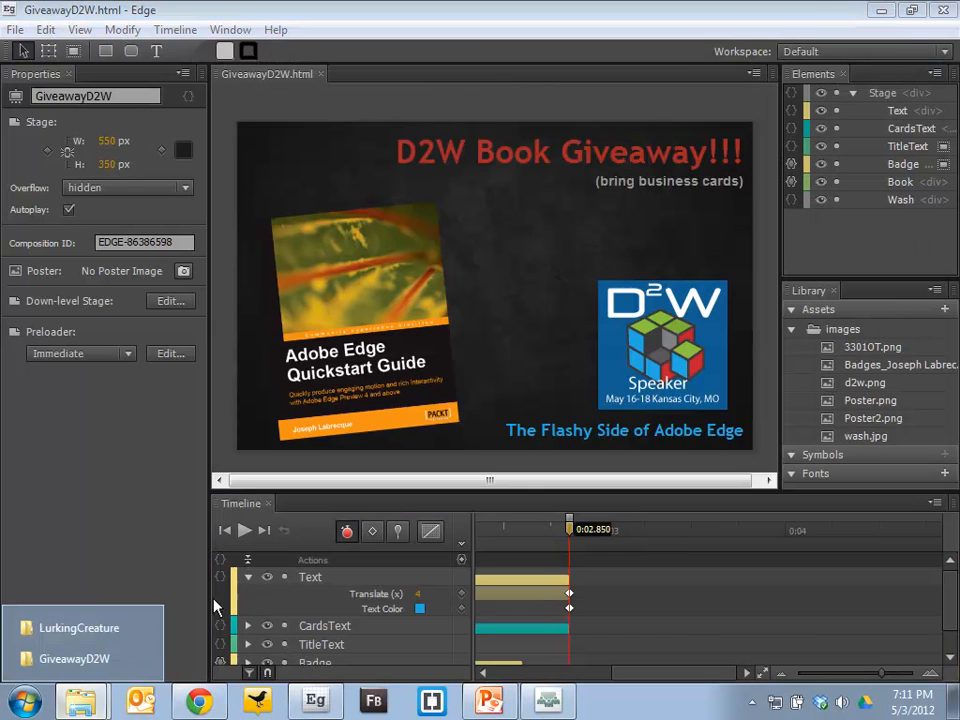
{"action": "left_click", "coordinate": [70, 658]}
{"action": "left_click", "coordinate": [345, 395]}
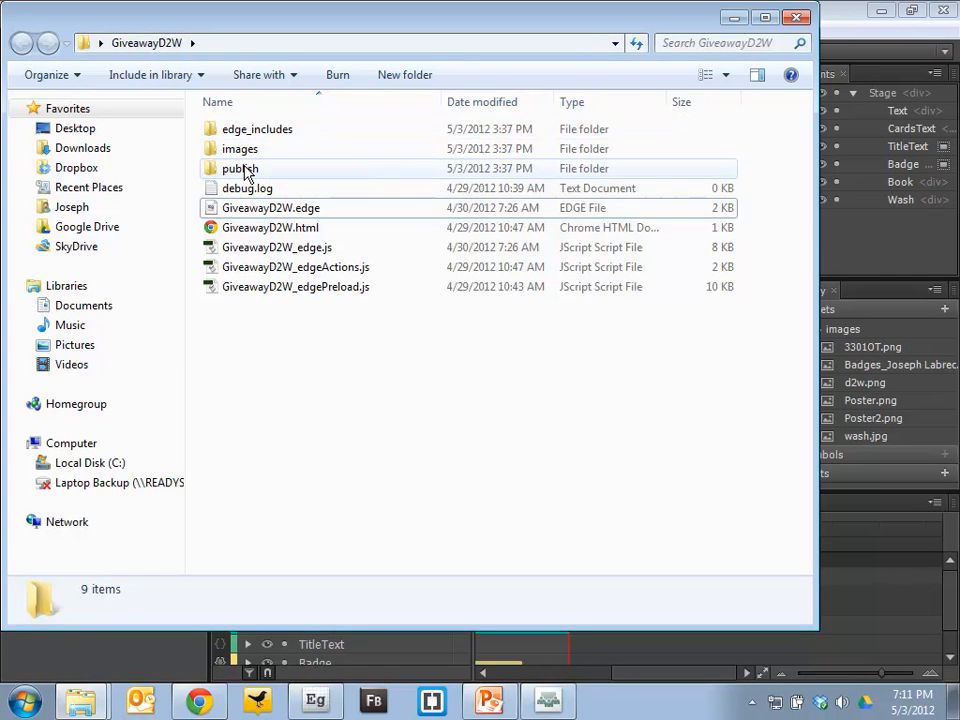
{"action": "double_click", "coordinate": [246, 170]}
{"action": "double_click", "coordinate": [253, 172]}
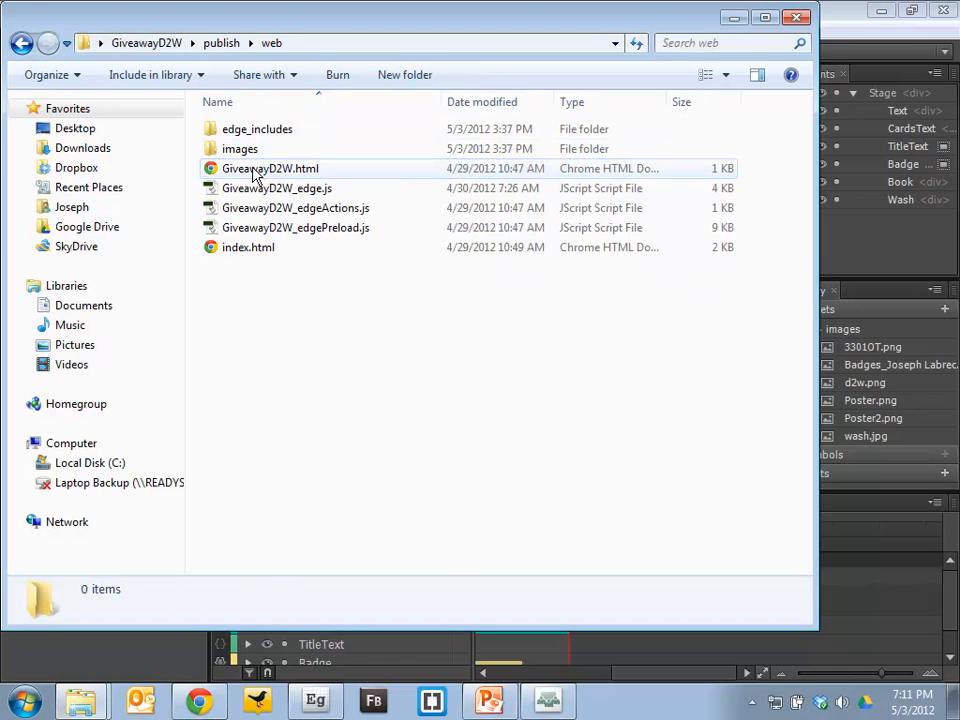
Step: Highlight all published files in the web folder, then single out GiveawayD2W.html and GiveawayD2W_edge.js
{"action": "left_click_drag", "start_coordinate": [340, 345], "coordinate": [215, 60]}
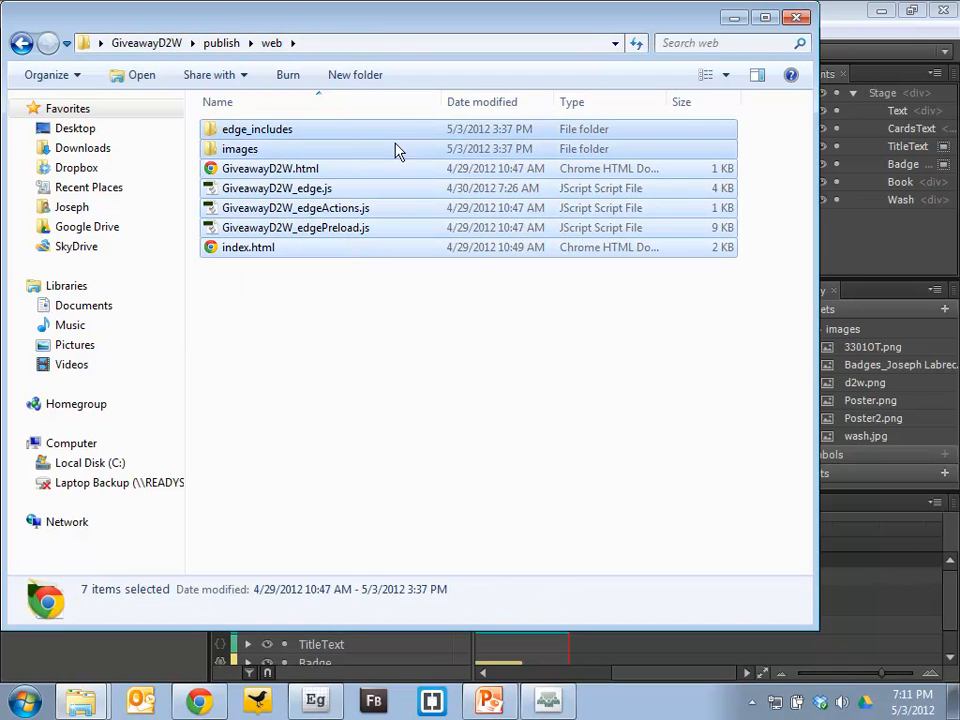
{"action": "left_click", "coordinate": [345, 306]}
{"action": "left_click", "coordinate": [305, 172]}
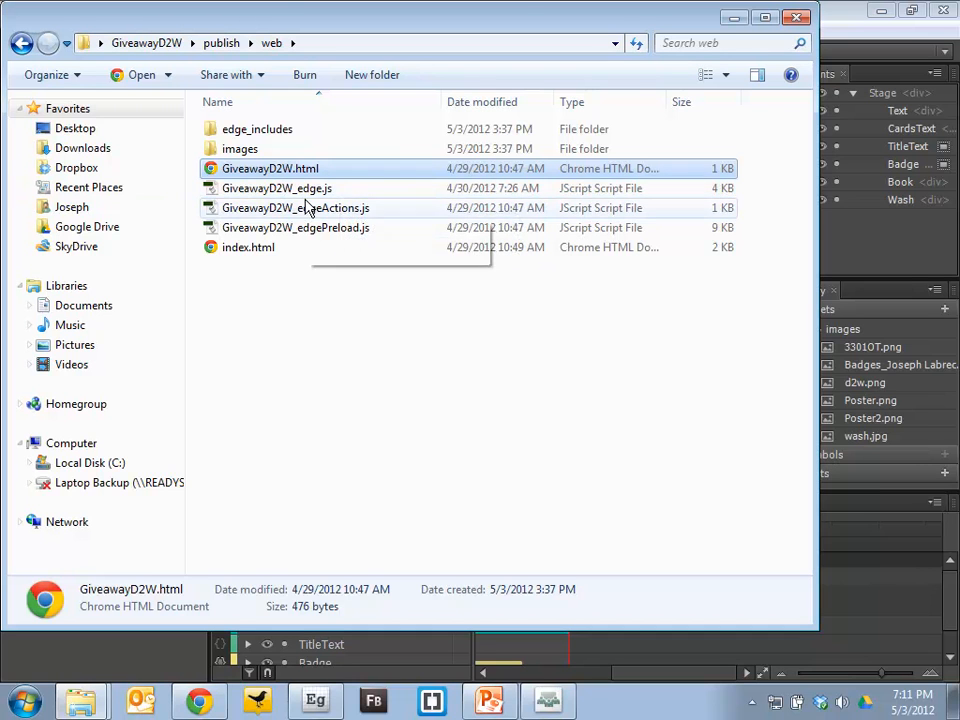
{"action": "left_click", "coordinate": [336, 196]}
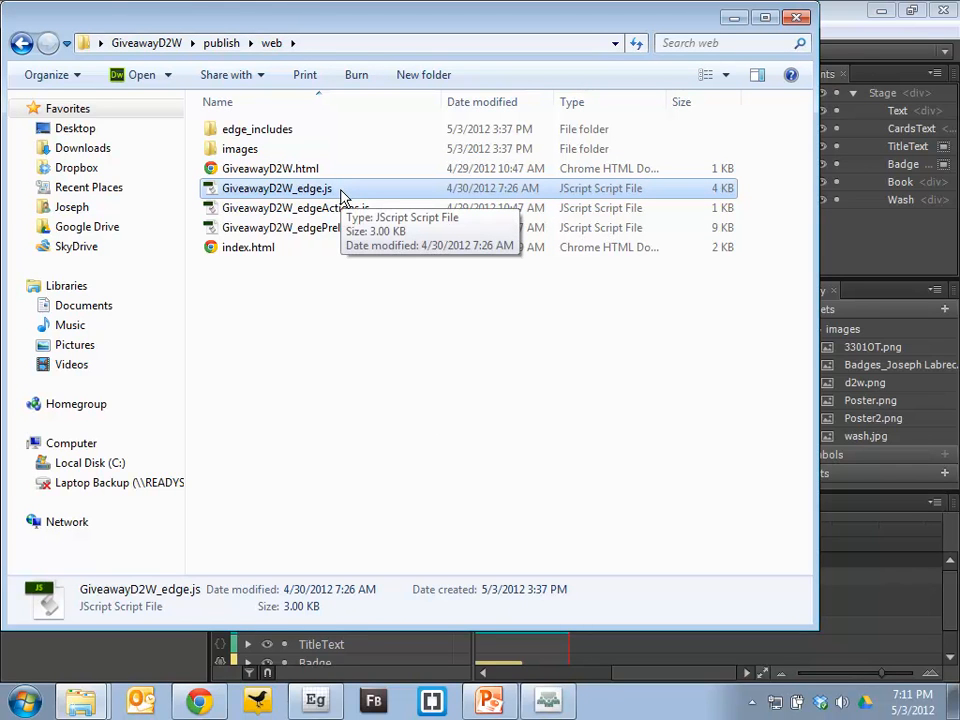
Step: Return to the preload script in the browser and copy the file name GiveawayD2W_edge.js from its loadResources list
{"action": "left_click", "coordinate": [199, 700]}
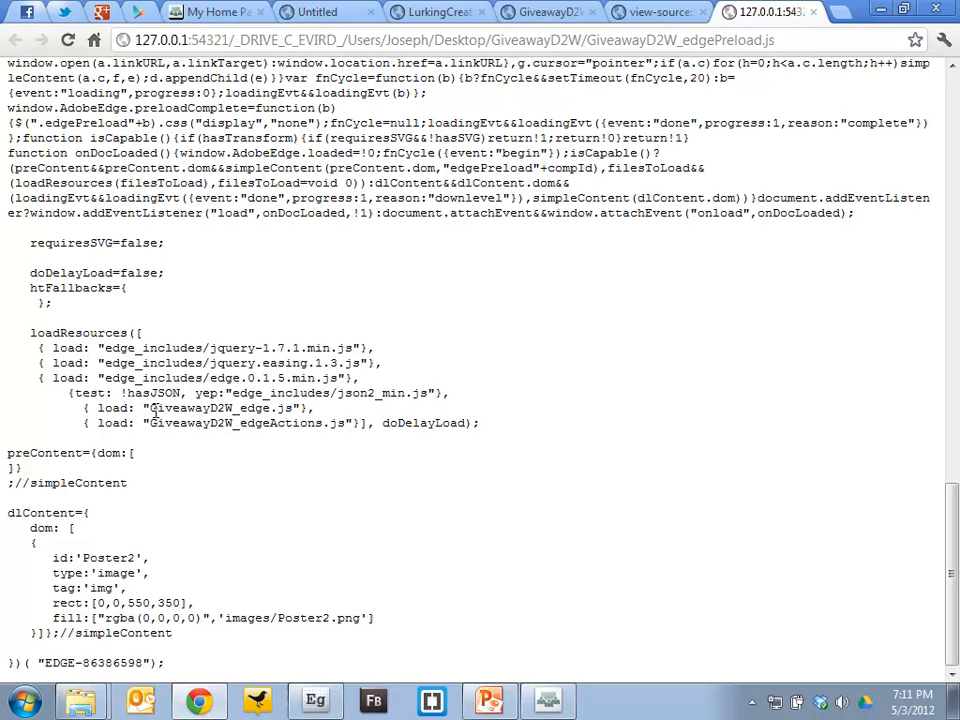
{"action": "left_click_drag", "start_coordinate": [152, 411], "coordinate": [296, 410]}
{"action": "key", "text": "ctrl+c"}
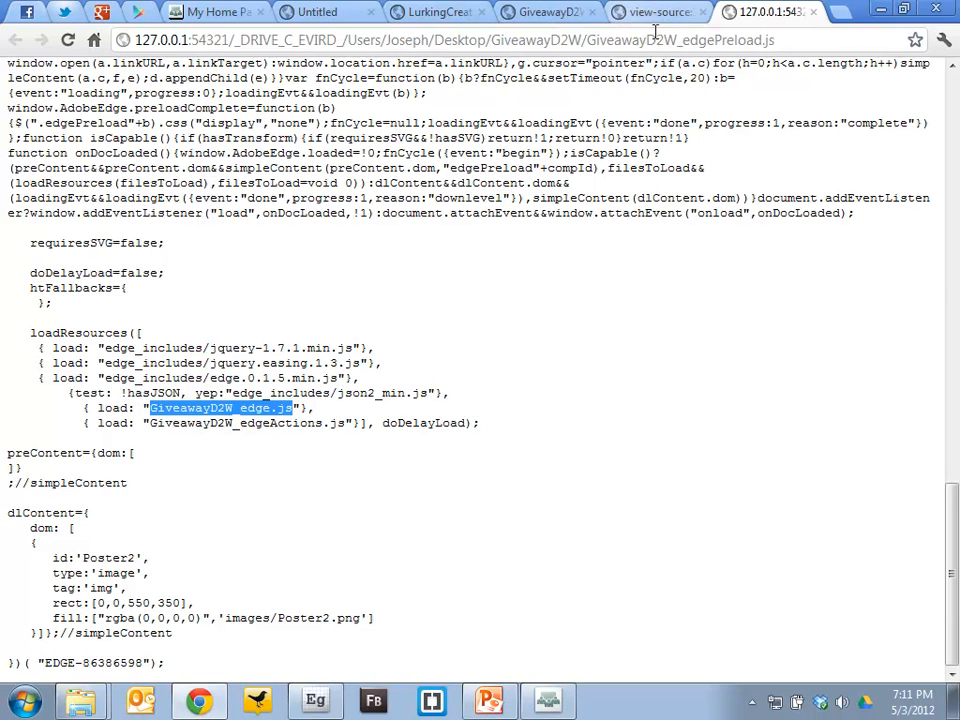
Step: Replace GiveawayD2W.html?mode=preview in the preview page's address with the copied GiveawayD2W_edge.js and load that script
{"action": "left_click", "coordinate": [590, 42]}
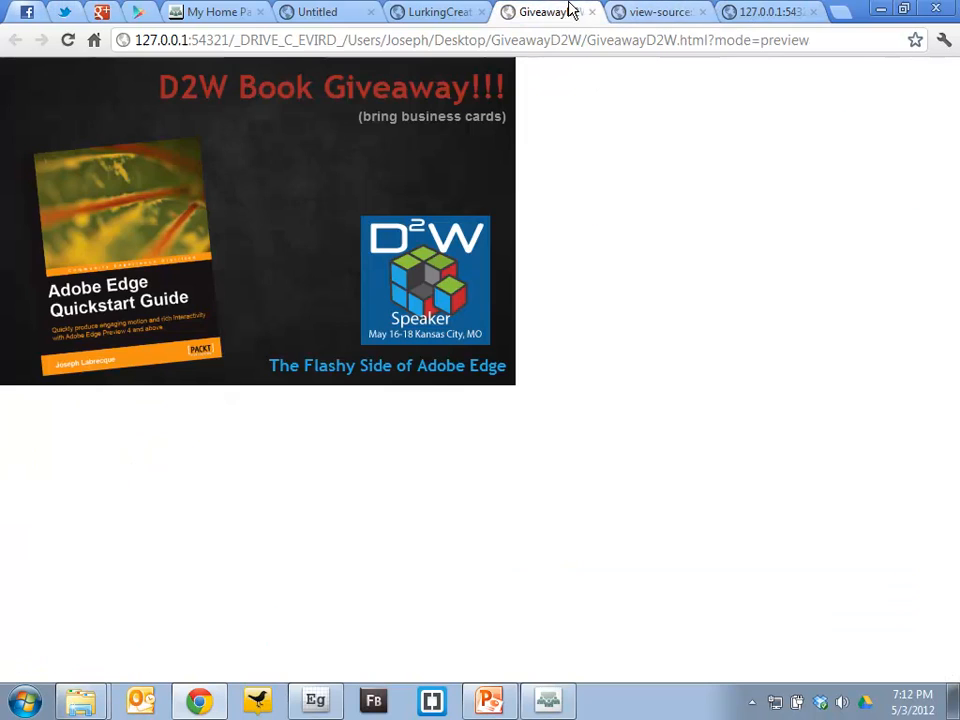
{"action": "left_click", "coordinate": [560, 12]}
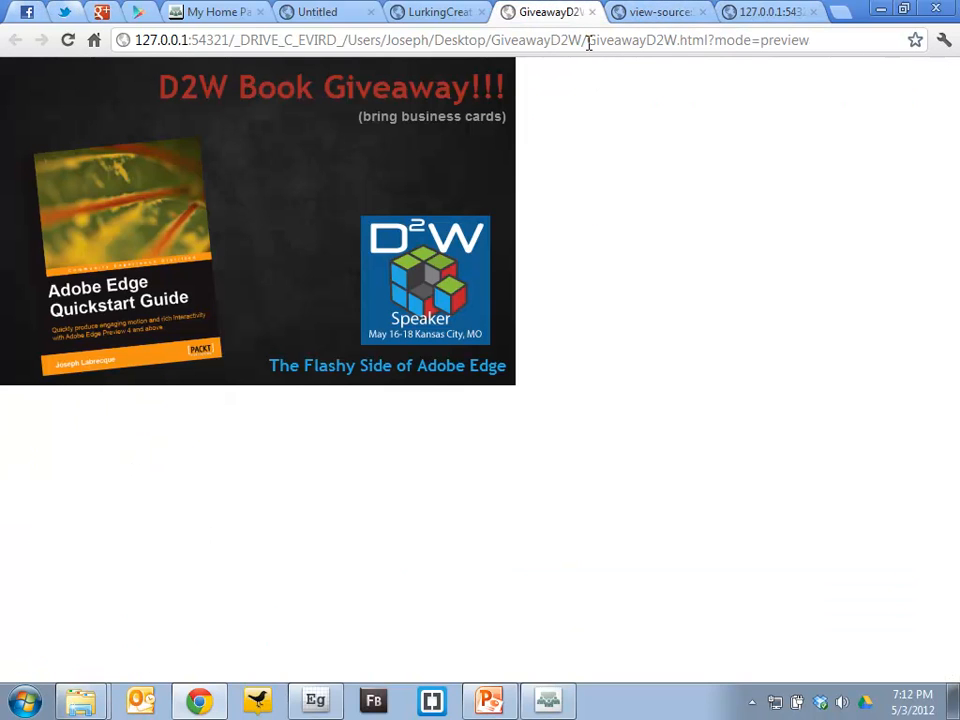
{"action": "left_click", "coordinate": [832, 39]}
{"action": "double_click", "coordinate": [663, 40]}
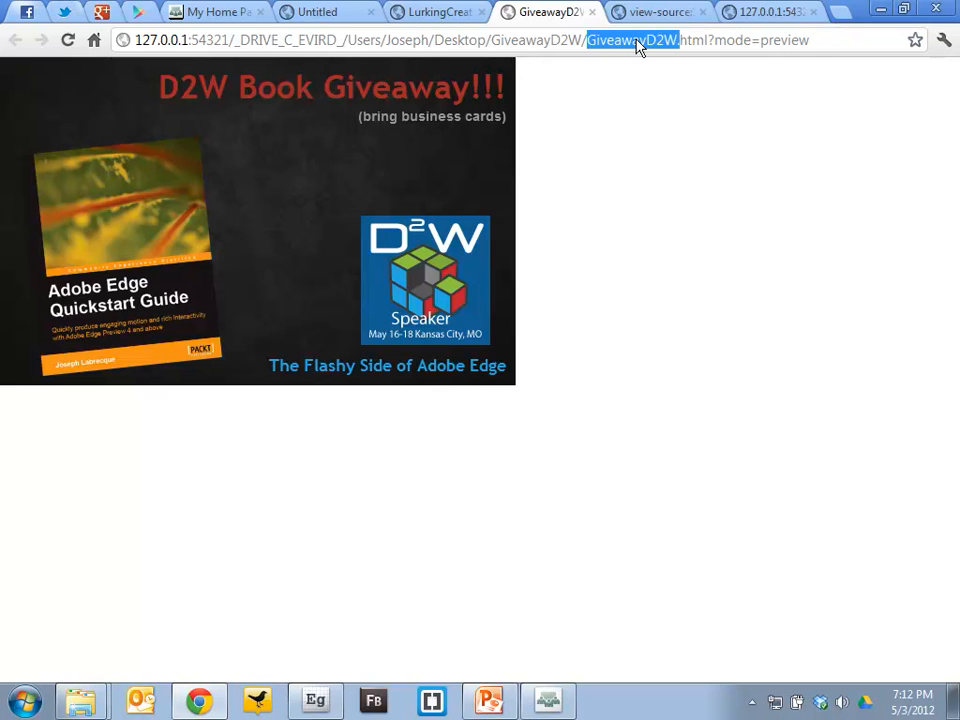
{"action": "key", "text": "BackSpace"}
{"action": "key", "text": "End"}
{"action": "key", "text": "BackSpace"}
{"action": "key", "text": "BackSpace"}
{"action": "key", "text": "BackSpace"}
{"action": "key", "text": "BackSpace"}
{"action": "key", "text": "BackSpace"}
{"action": "key", "text": "BackSpace"}
{"action": "key", "text": "BackSpace"}
{"action": "key", "text": "BackSpace"}
{"action": "key", "text": "BackSpace"}
{"action": "key", "text": "BackSpace"}
{"action": "key", "text": "BackSpace"}
{"action": "key", "text": "BackSpace"}
{"action": "key", "text": "BackSpace"}
{"action": "key", "text": "BackSpace"}
{"action": "key", "text": "BackSpace"}
{"action": "key", "text": "BackSpace"}
{"action": "key", "text": "BackSpace"}
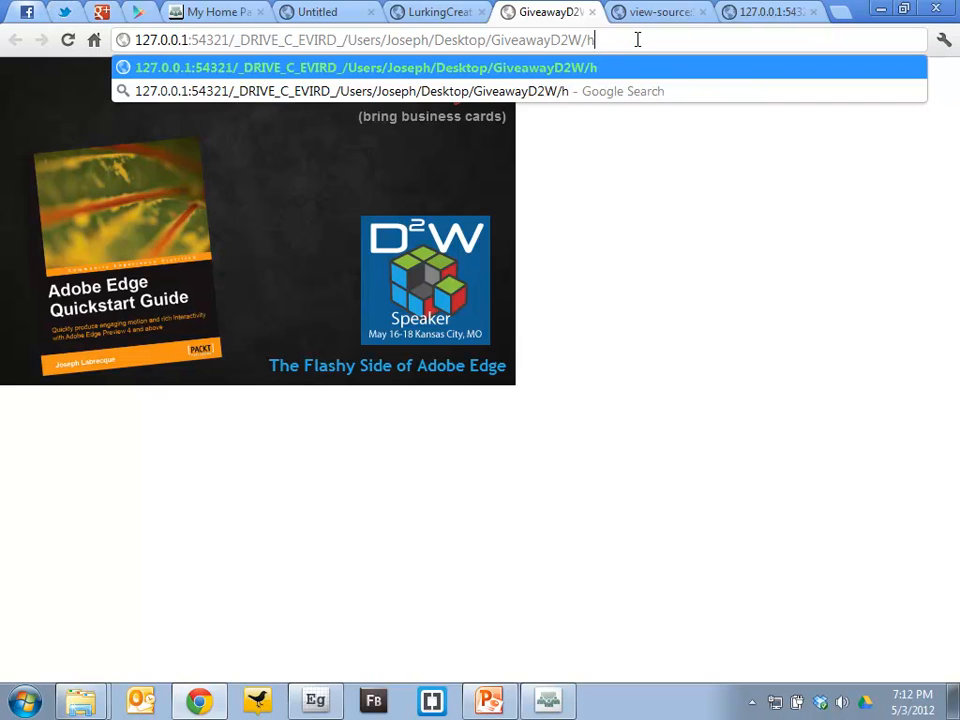
{"action": "key", "text": "ctrl+v"}
{"action": "key", "text": "Return"}
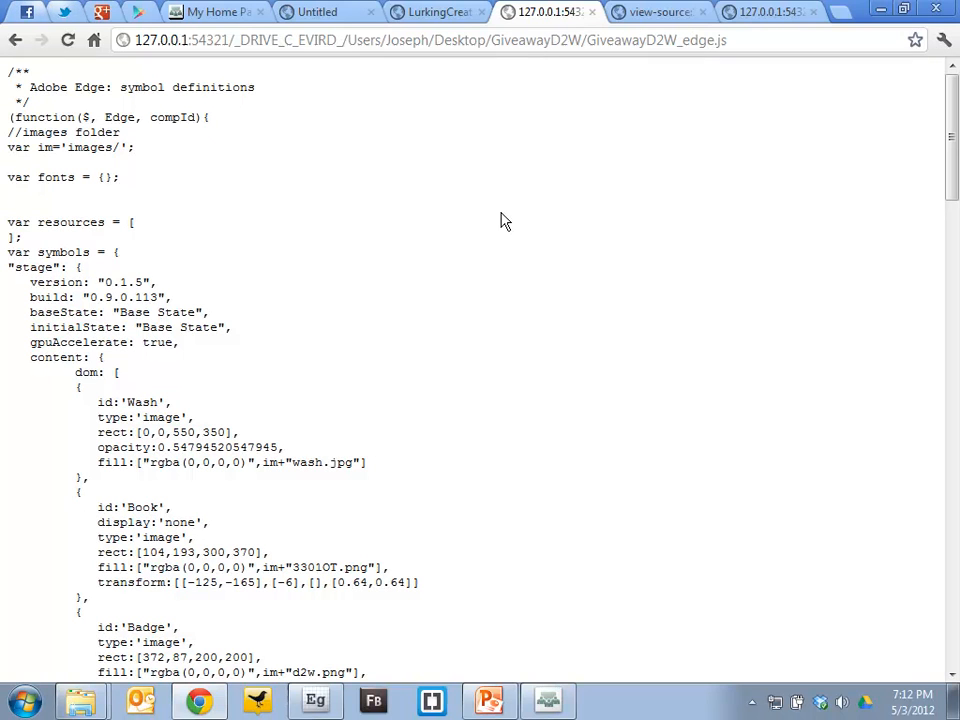
Step: Highlight the symbols variable and its stage entry, and mark the Wash element's id, type, rect and opacity in the script
{"action": "double_click", "coordinate": [66, 251]}
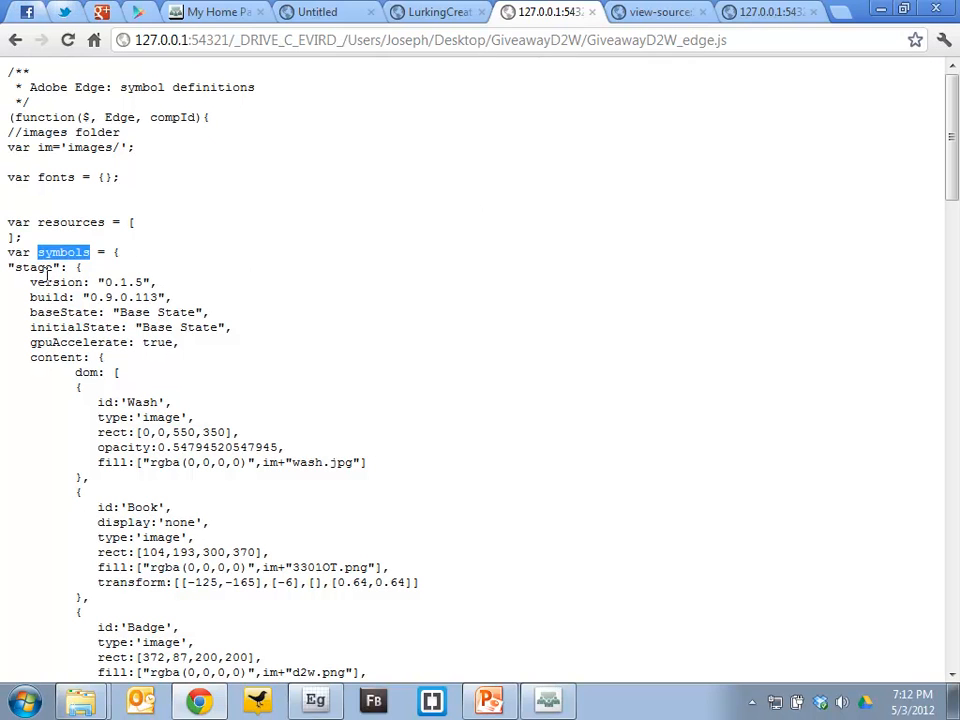
{"action": "double_click", "coordinate": [40, 267]}
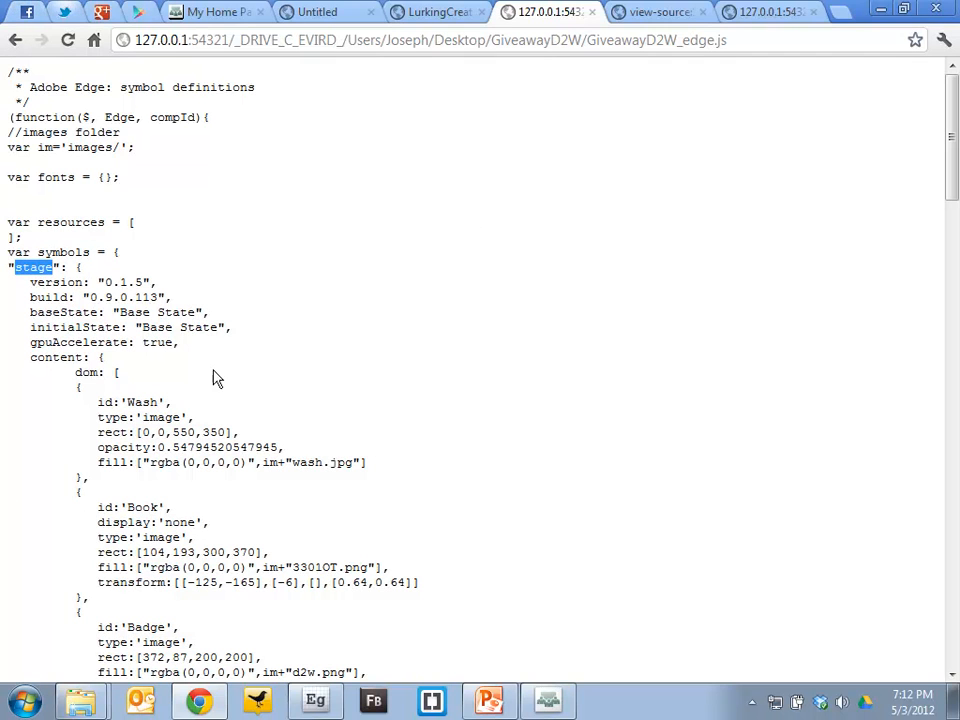
{"action": "left_click_drag", "start_coordinate": [952, 170], "coordinate": [955, 229]}
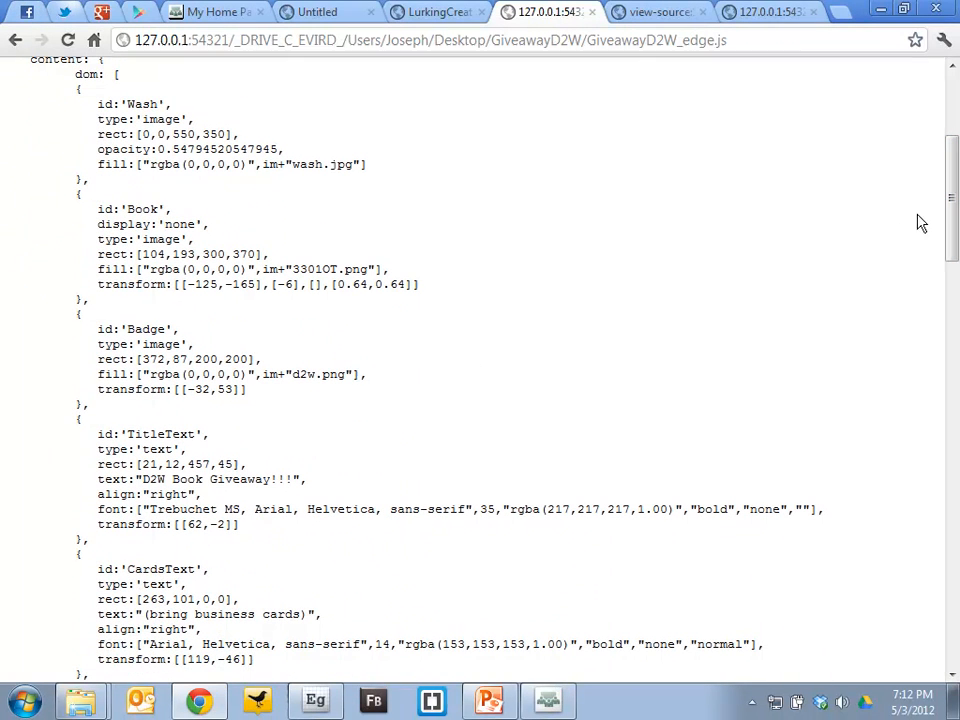
{"action": "double_click", "coordinate": [141, 104]}
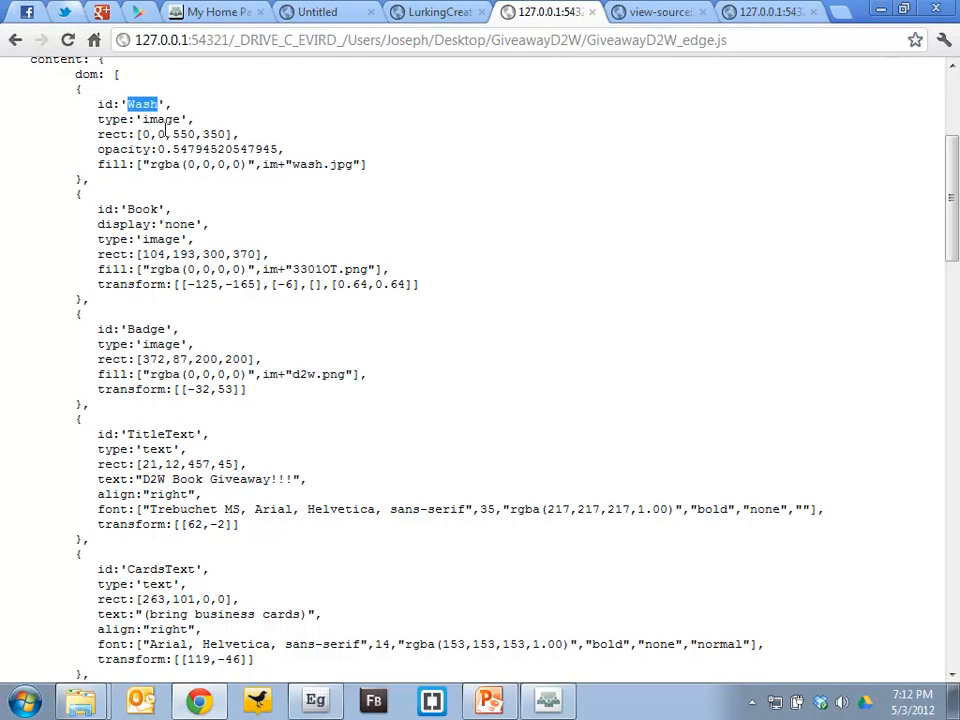
{"action": "double_click", "coordinate": [165, 119]}
{"action": "left_click_drag", "start_coordinate": [97, 133], "coordinate": [287, 150]}
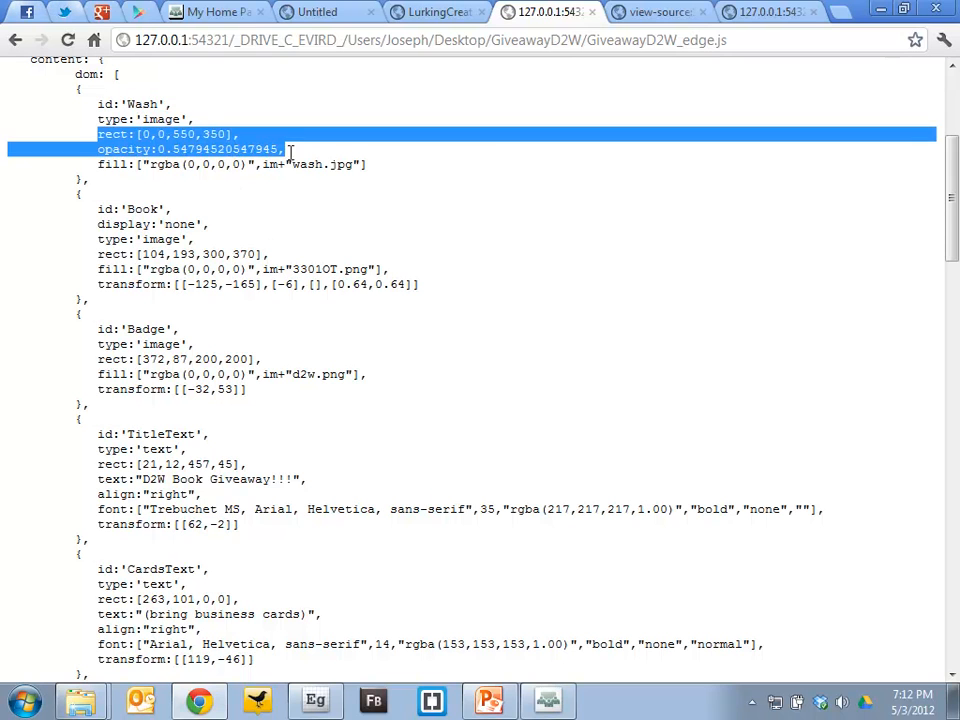
{"action": "left_click", "coordinate": [357, 163]}
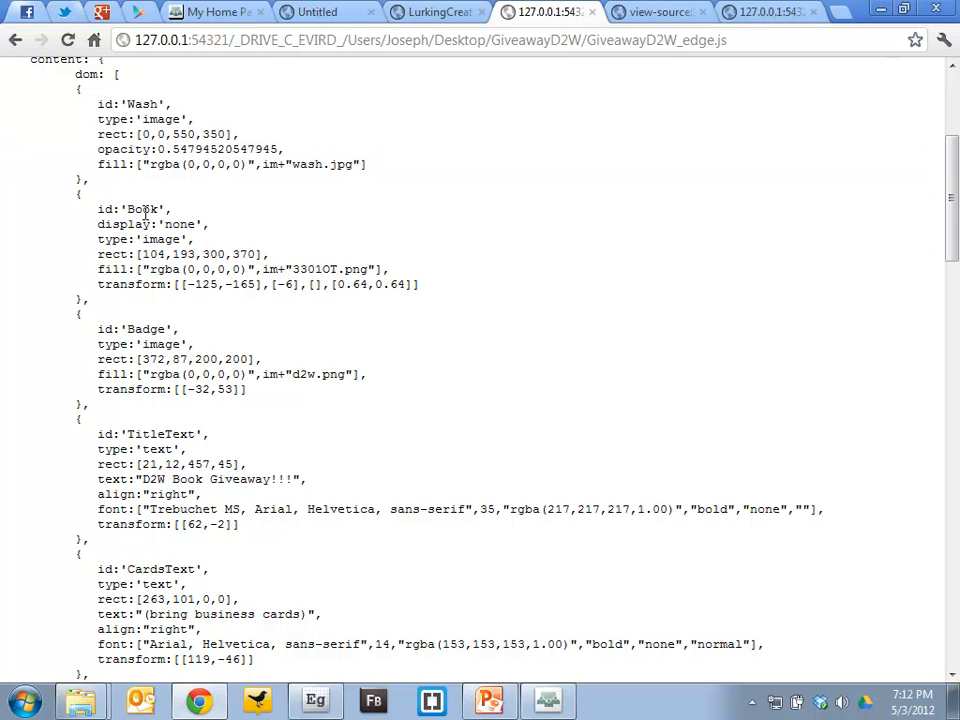
Step: Highlight the Book id and type, the Badge id, the TitleText type and the CardsText id in the dom list
{"action": "double_click", "coordinate": [152, 209]}
{"action": "double_click", "coordinate": [161, 239]}
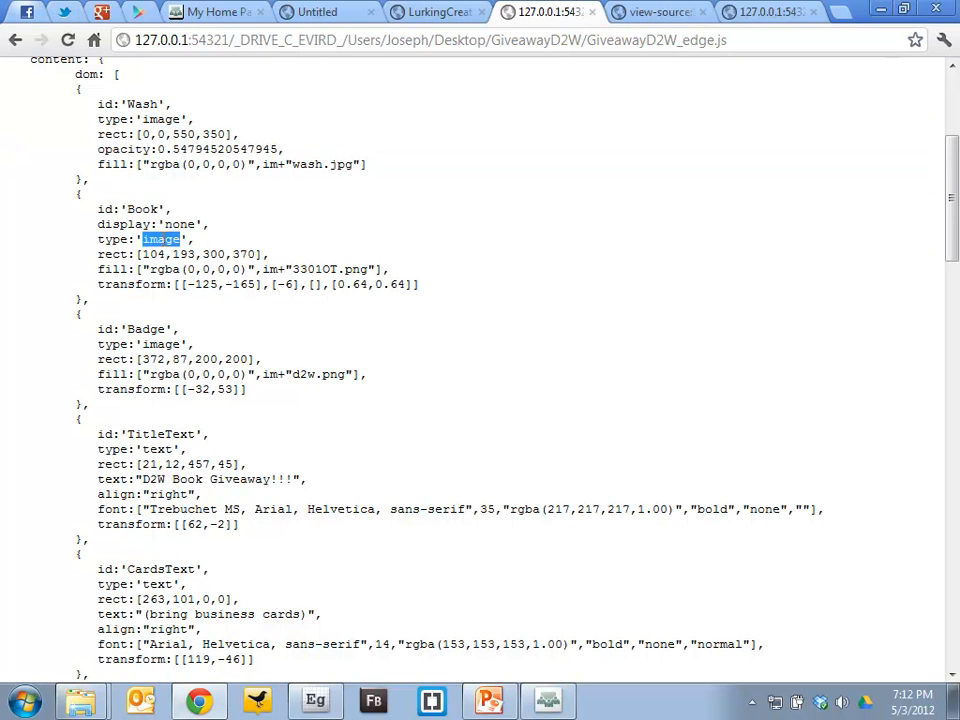
{"action": "double_click", "coordinate": [145, 329]}
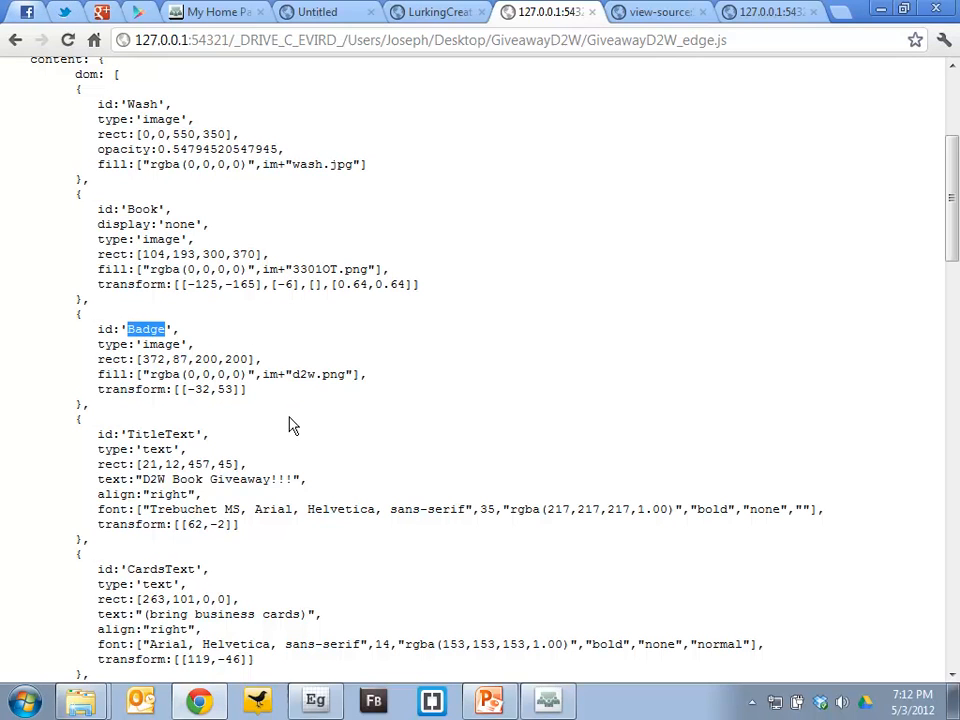
{"action": "double_click", "coordinate": [157, 449]}
{"action": "double_click", "coordinate": [163, 569]}
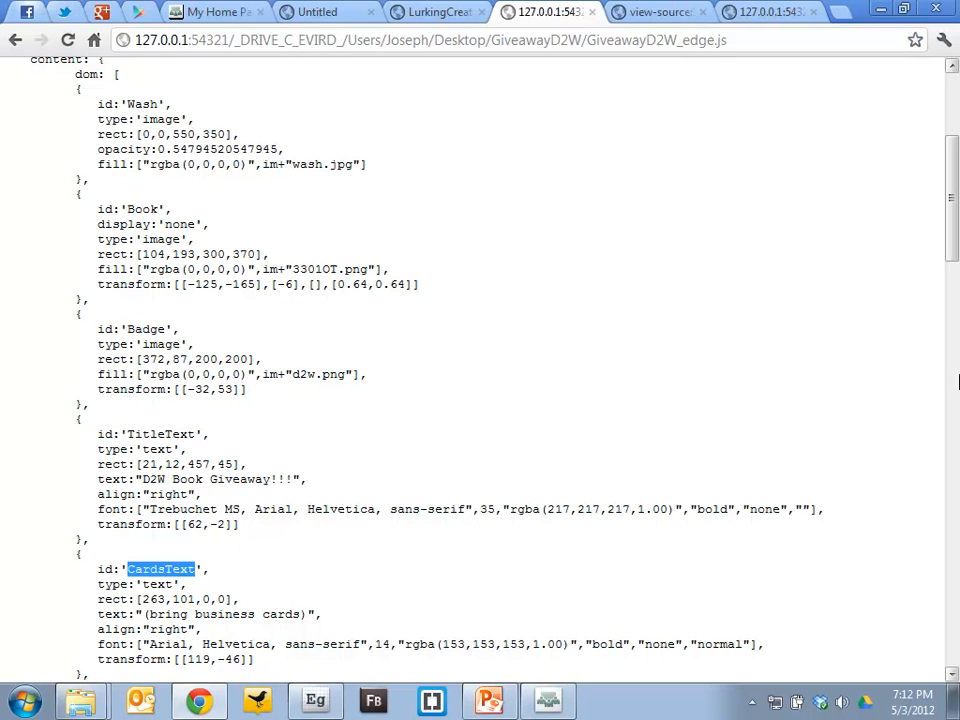
Step: Examine the remaining text elements, the Base State style definitions and the timeline tween entries in GiveawayD2W_edge.js
{"action": "left_click_drag", "start_coordinate": [952, 182], "coordinate": [955, 240]}
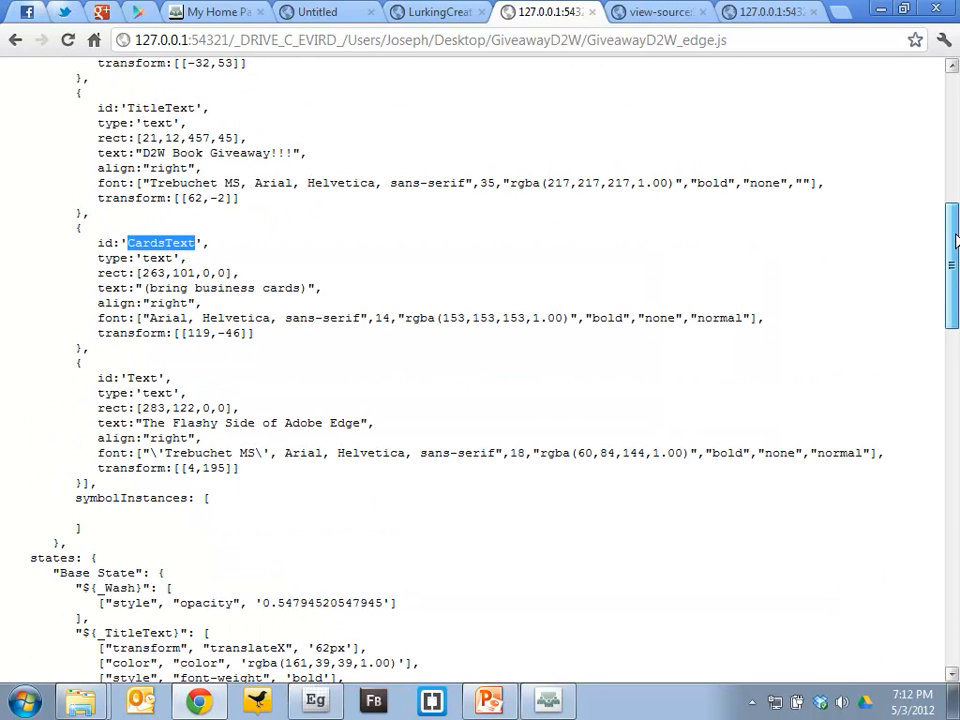
{"action": "left_click_drag", "start_coordinate": [955, 240], "coordinate": [920, 318]}
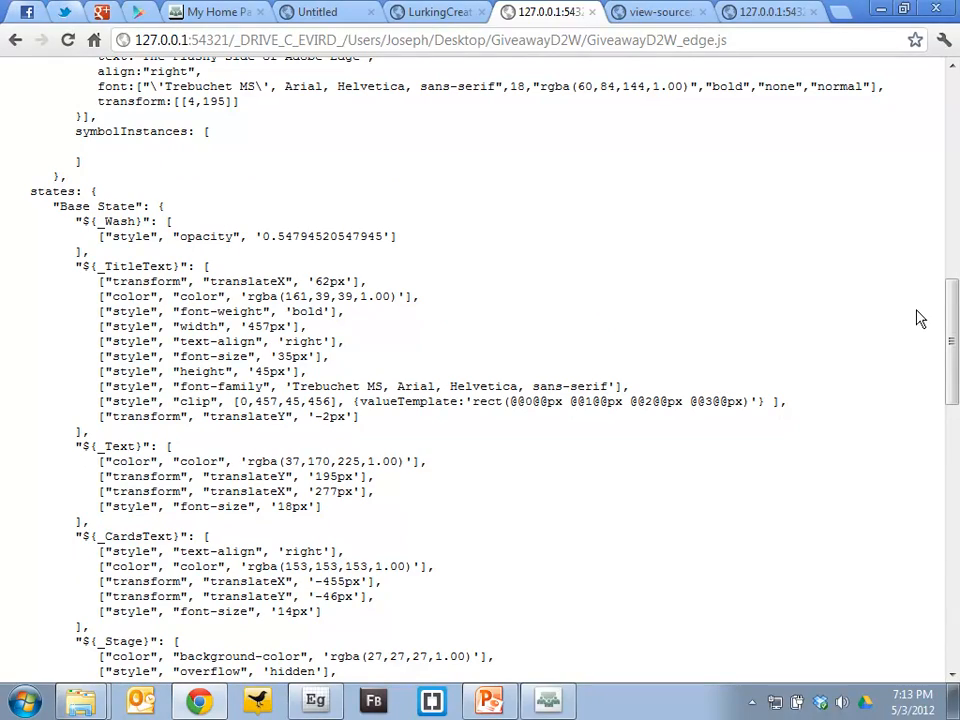
{"action": "left_click_drag", "start_coordinate": [955, 335], "coordinate": [955, 558]}
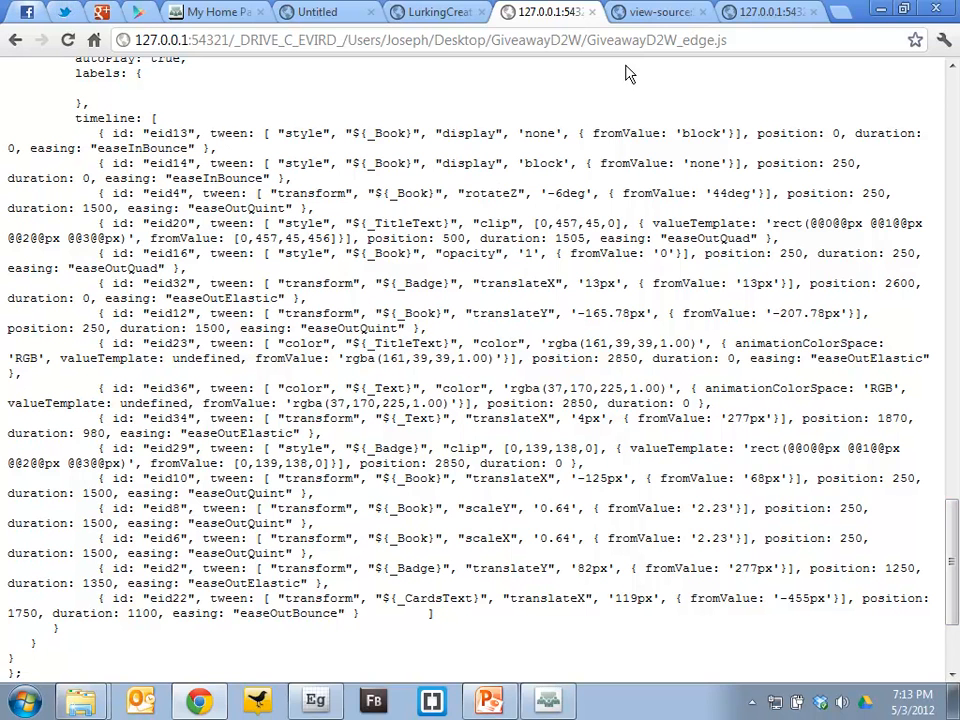
Step: Minimize the browser and the web folder window, then switch from Edge to the Adobe Connect meeting
{"action": "left_click", "coordinate": [880, 12]}
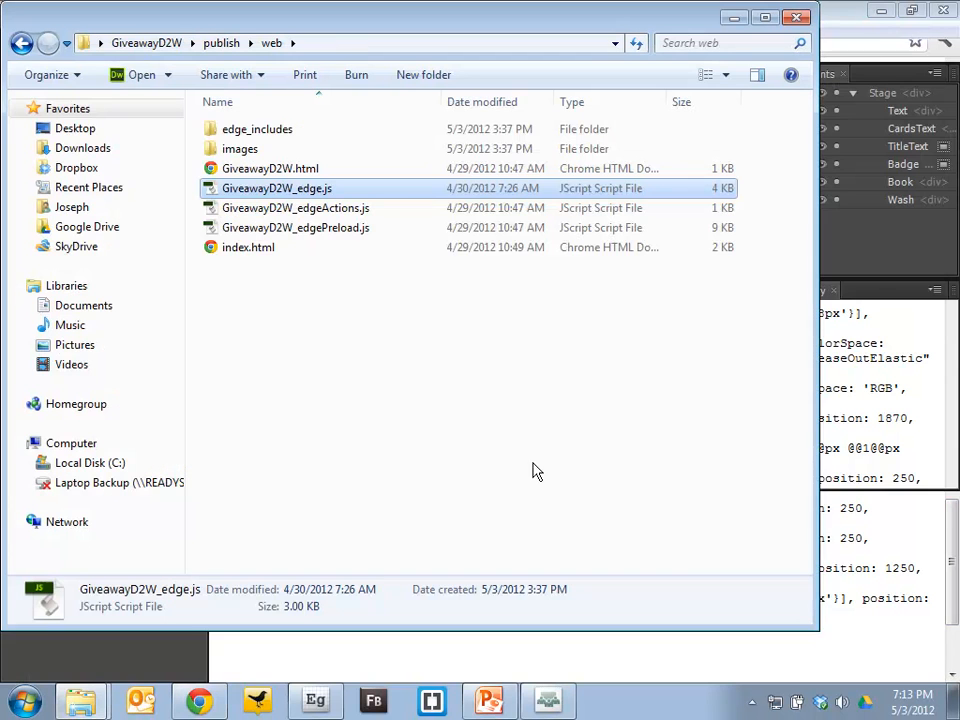
{"action": "left_click", "coordinate": [723, 14]}
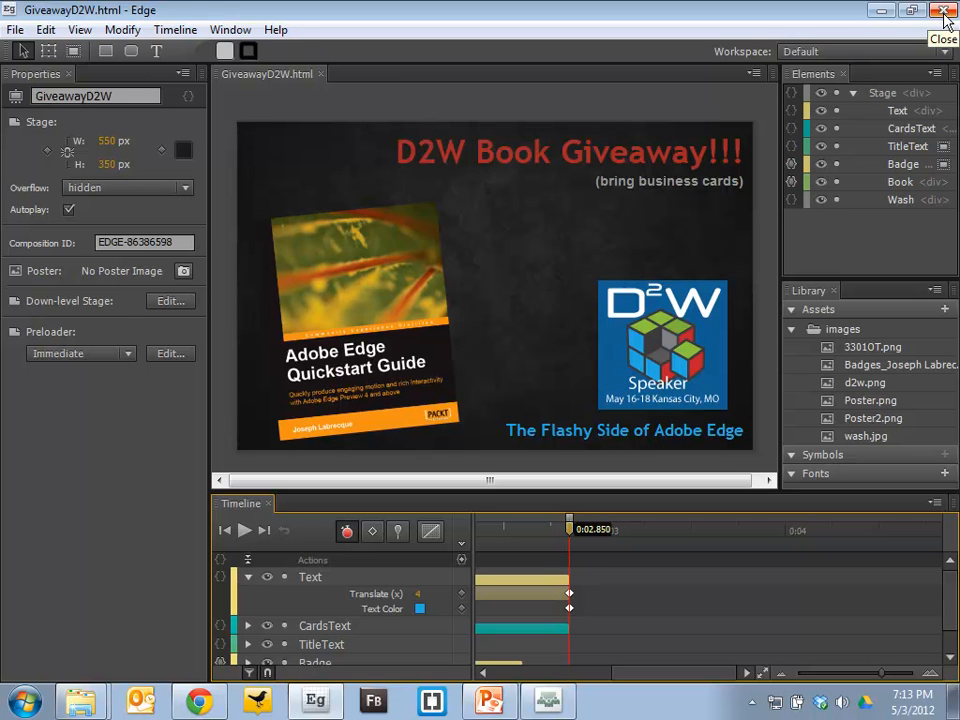
{"action": "left_click", "coordinate": [560, 698]}
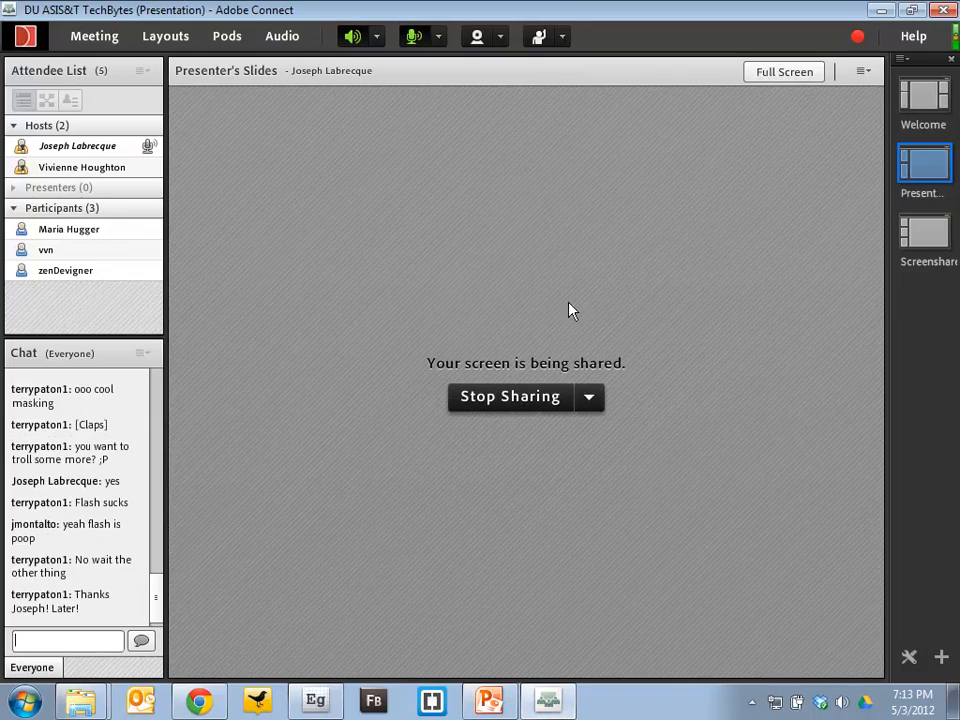